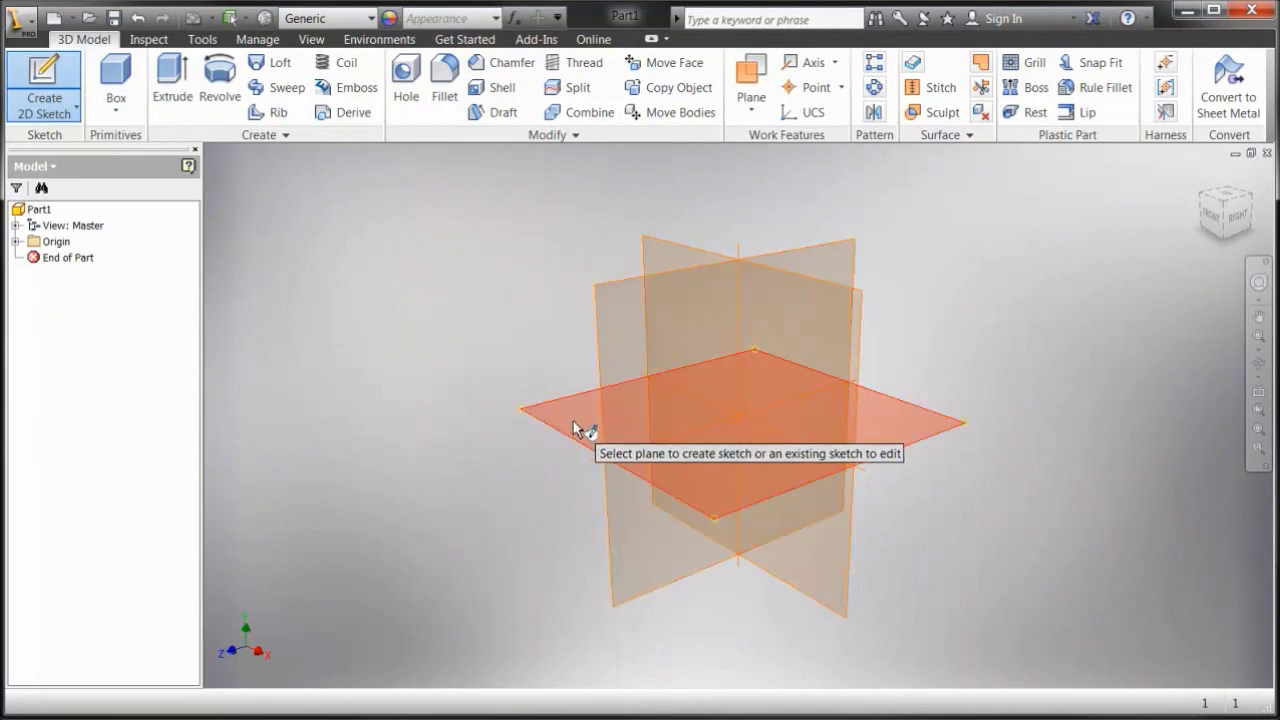
# Step: Start a 2D sketch on the front (XY) origin plane
pyautogui.click(666, 250)
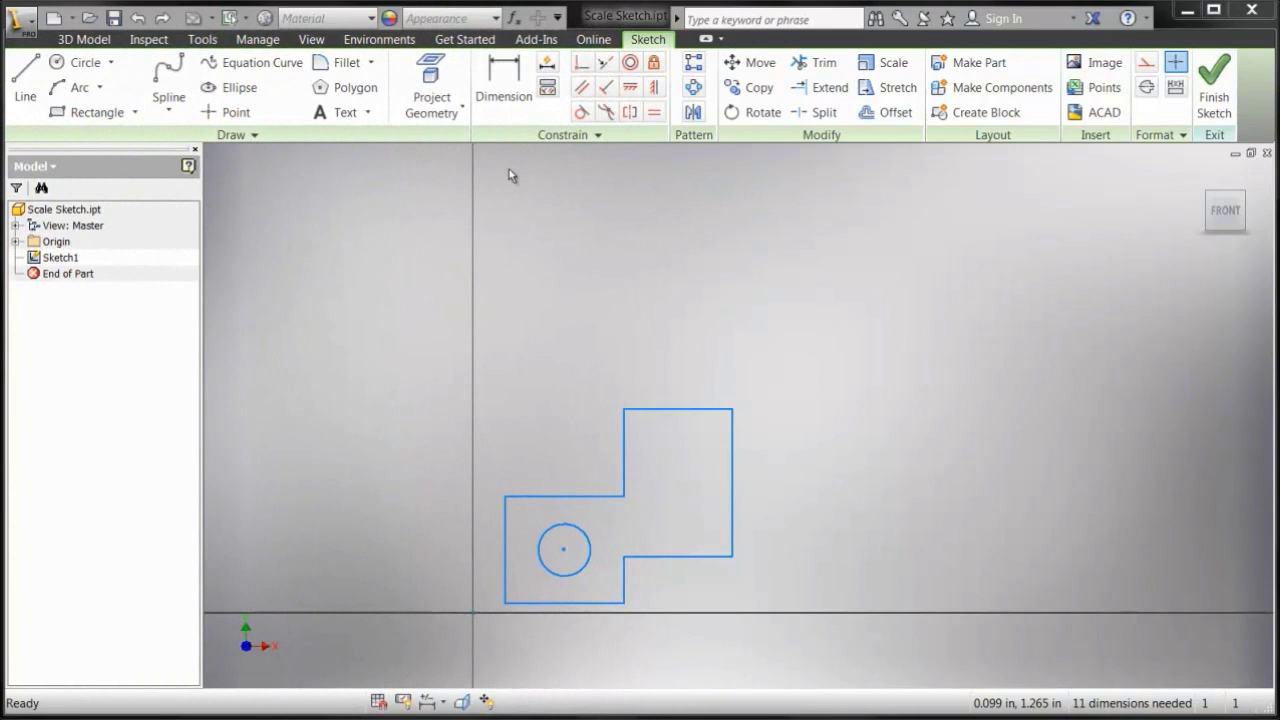
# Step: Dimension the vertical edge beside the circle, on the profile's outer side, at 0.5 in
pyautogui.click(502, 96)
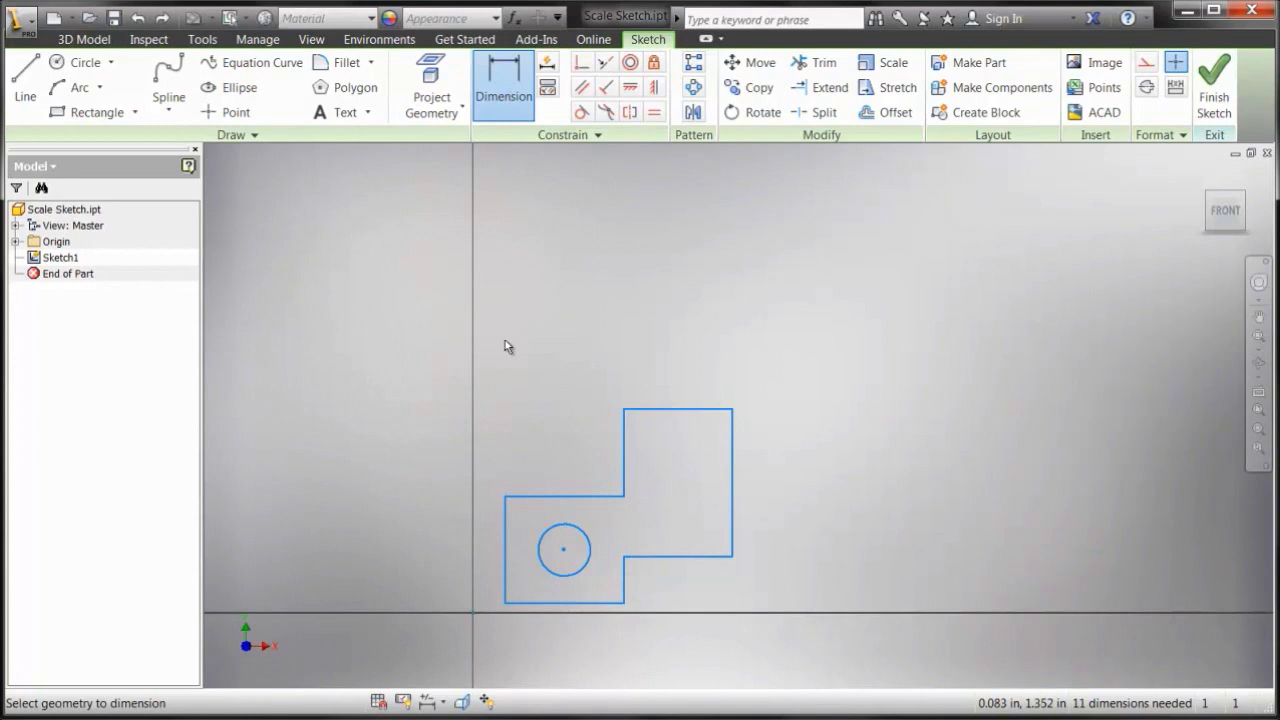
pyautogui.click(506, 555)
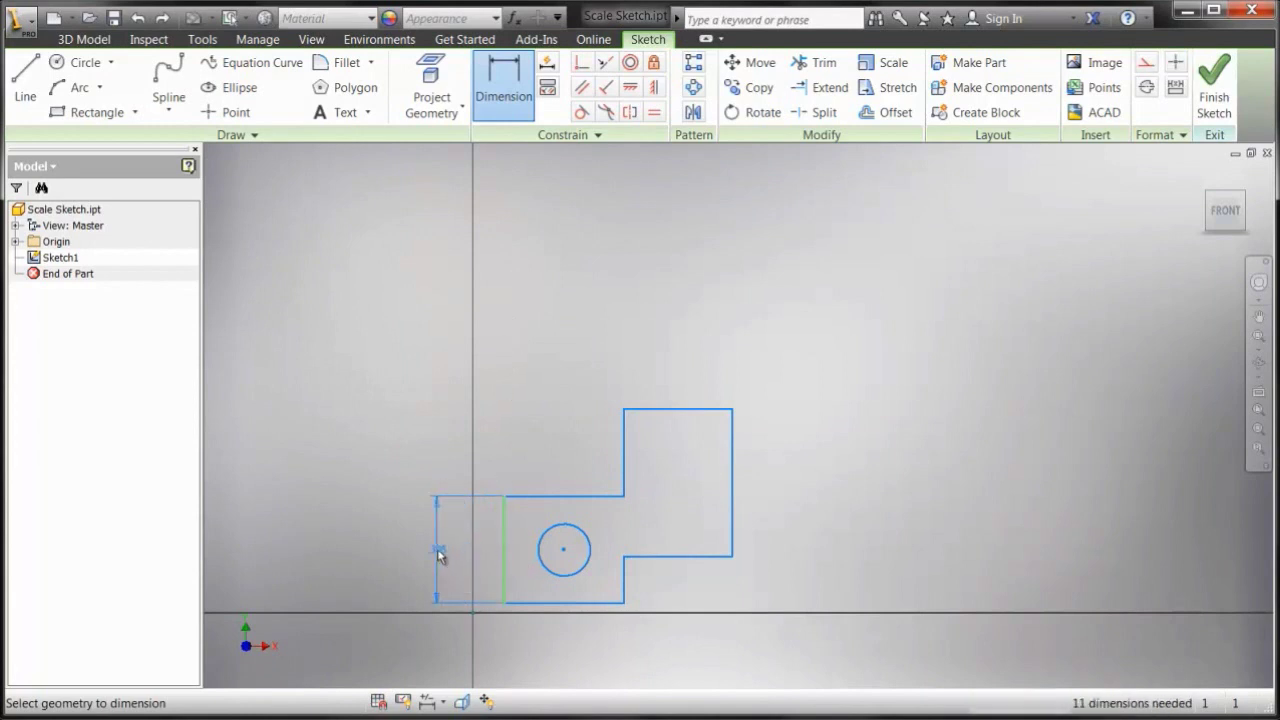
pyautogui.click(436, 555)
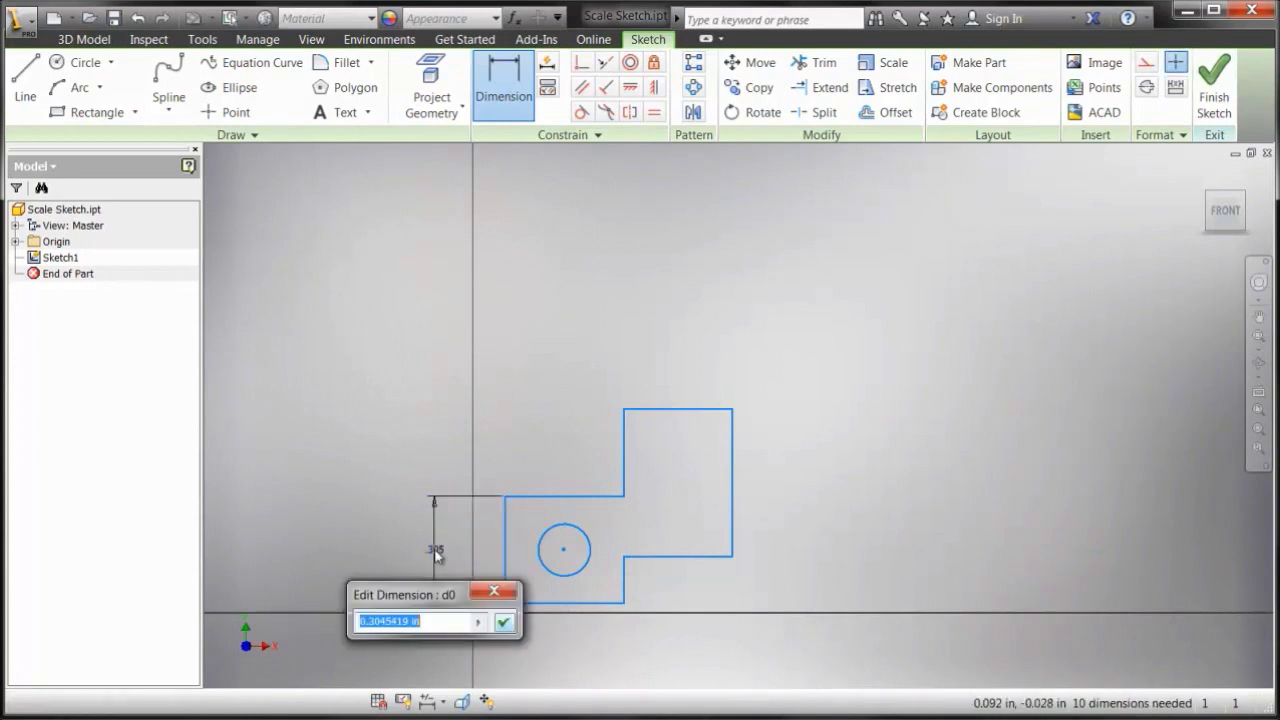
pyautogui.write('.5')
pyautogui.click(504, 623)
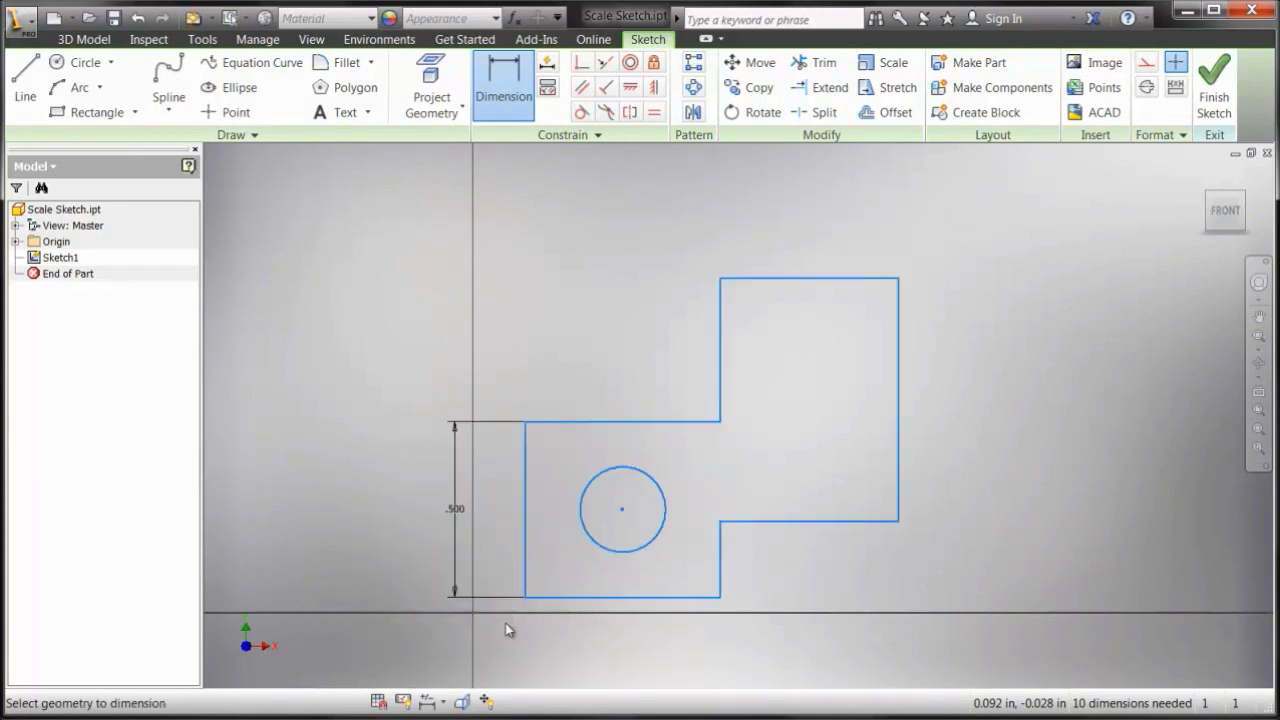
# Step: Dimension the far vertical edge of the taller block at 0.75 in and end the Dimension command
pyautogui.click(898, 395)
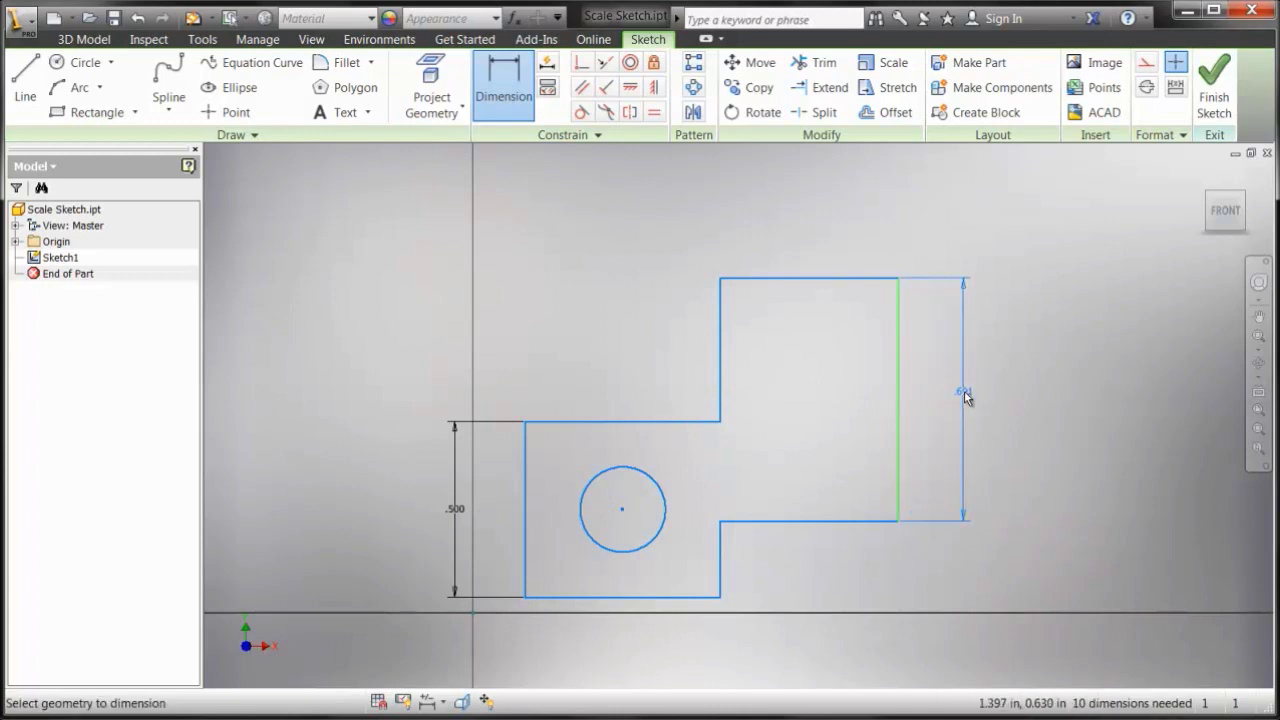
pyautogui.click(964, 391)
pyautogui.write('.75')
pyautogui.press('Return')
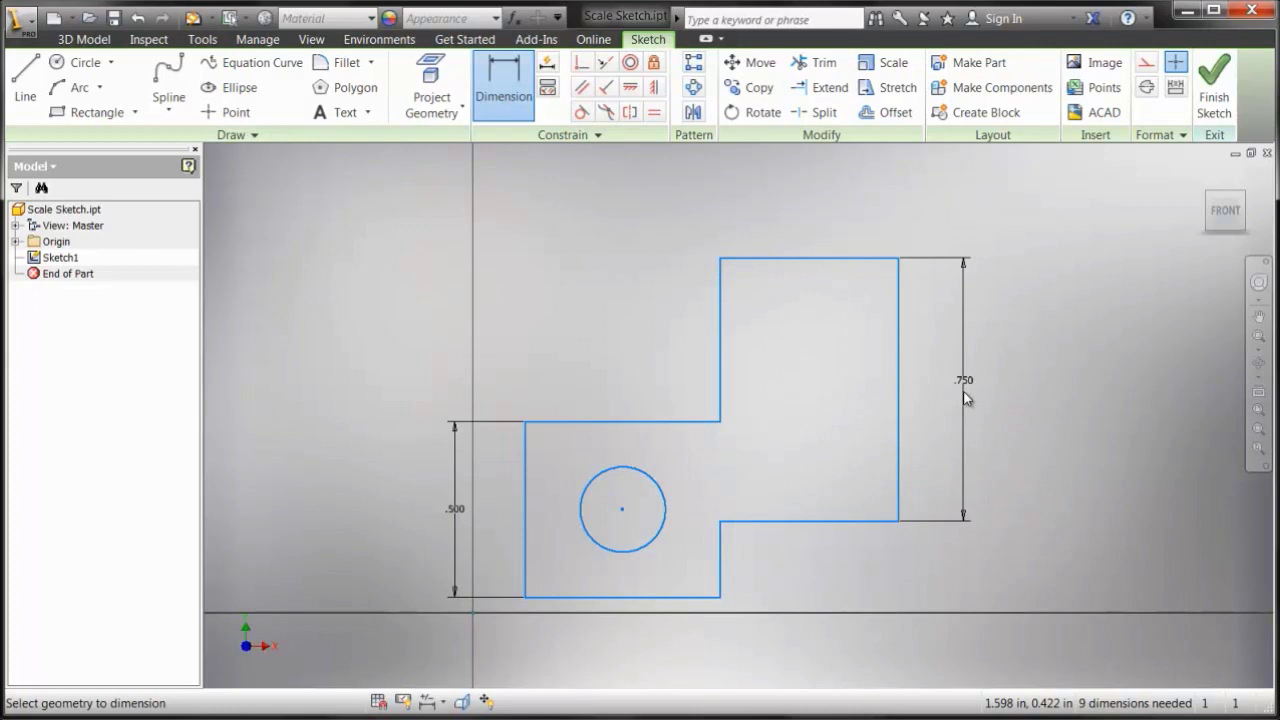
pyautogui.press('Escape')
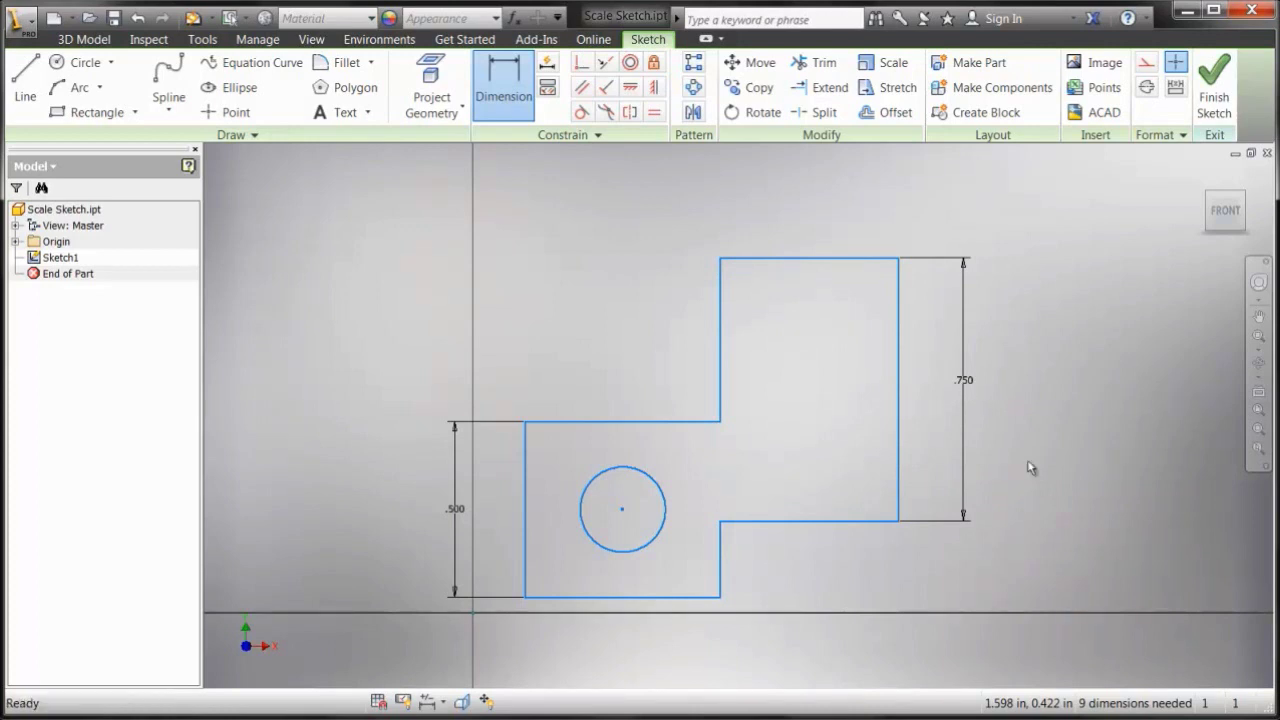
# Step: Delete the 0.5 in dimension beside the circle and open the taller block's height dimension for editing
pyautogui.moveTo(503, 478); pyautogui.dragTo(362, 383)
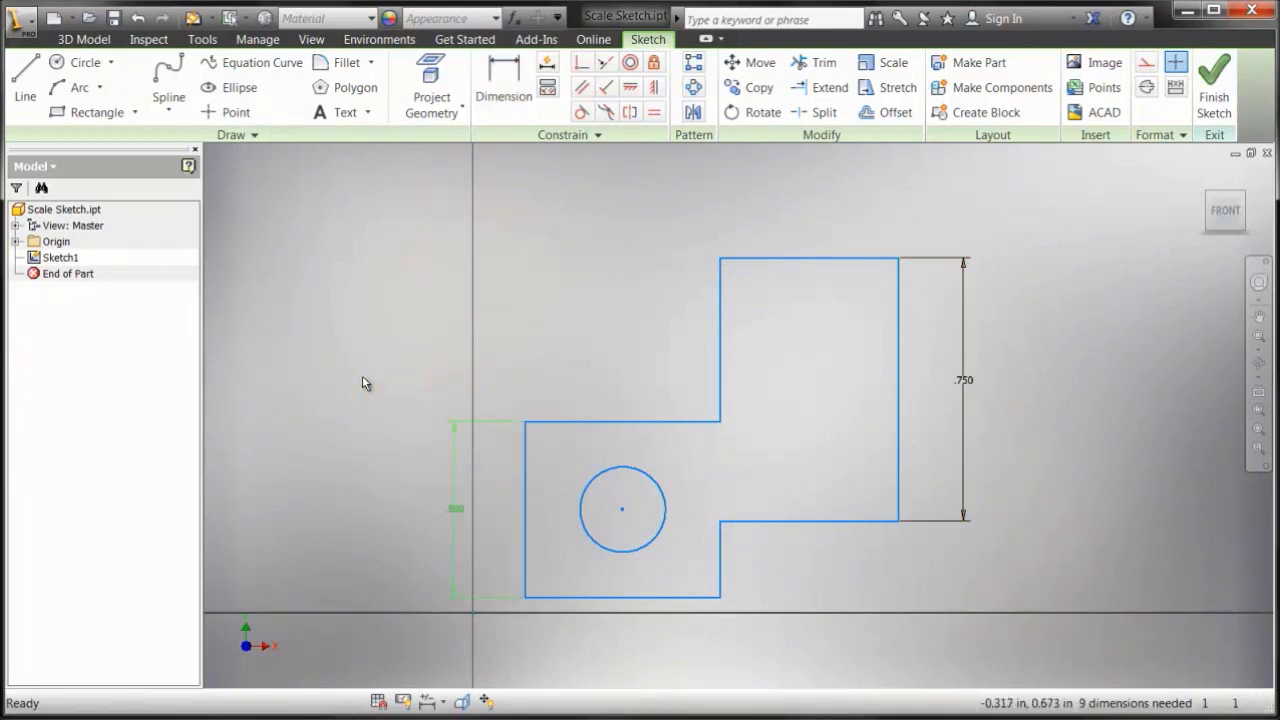
pyautogui.press('Delete')
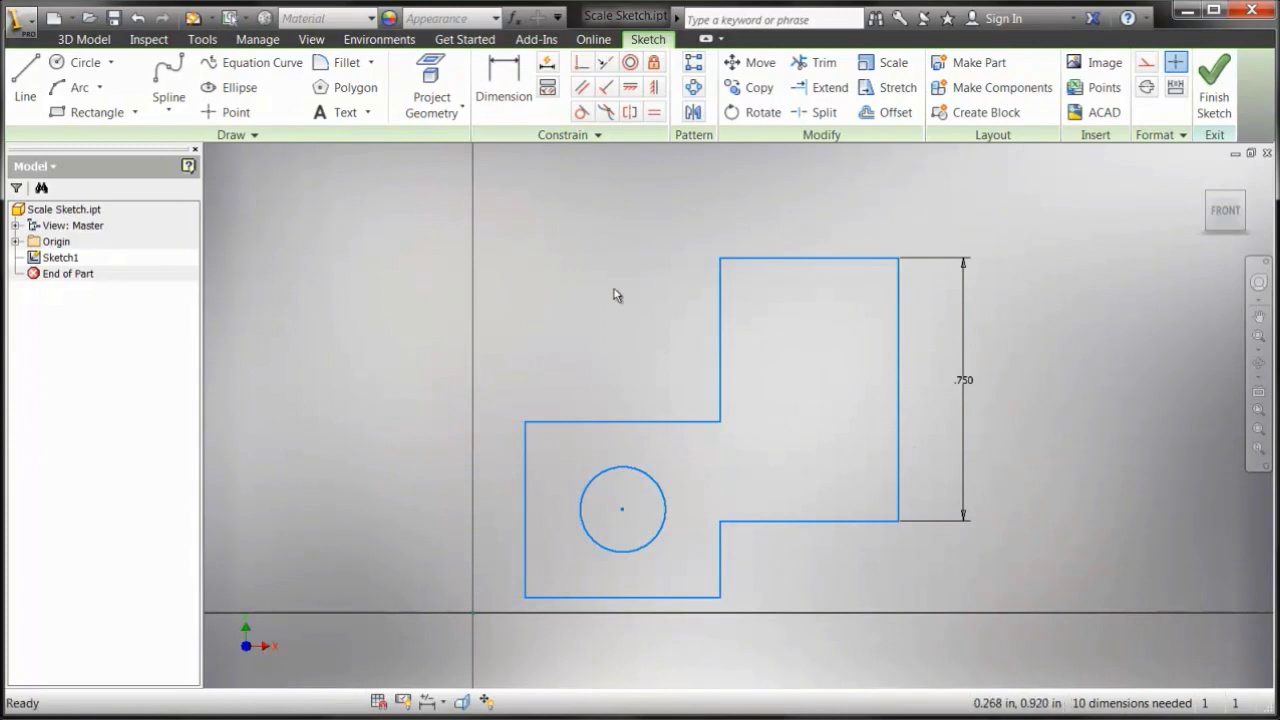
pyautogui.doubleClick(965, 380)
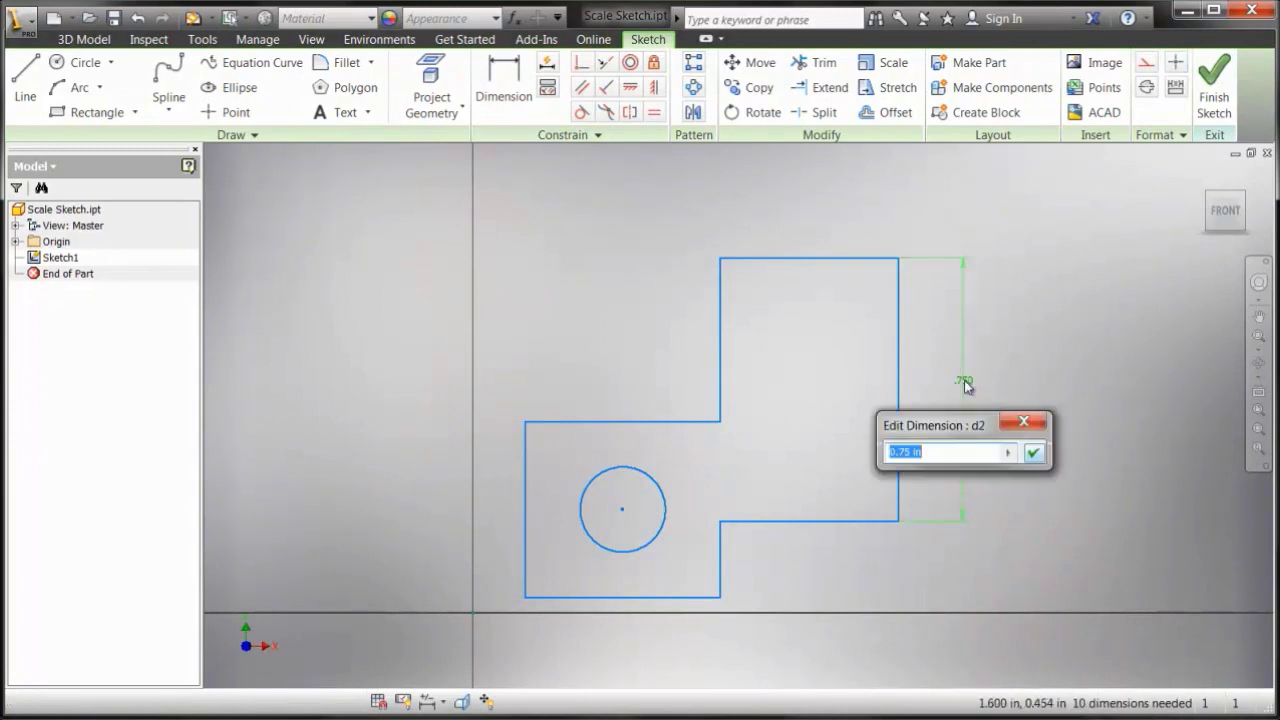
pyautogui.press('BackSpace')
pyautogui.press('Return')
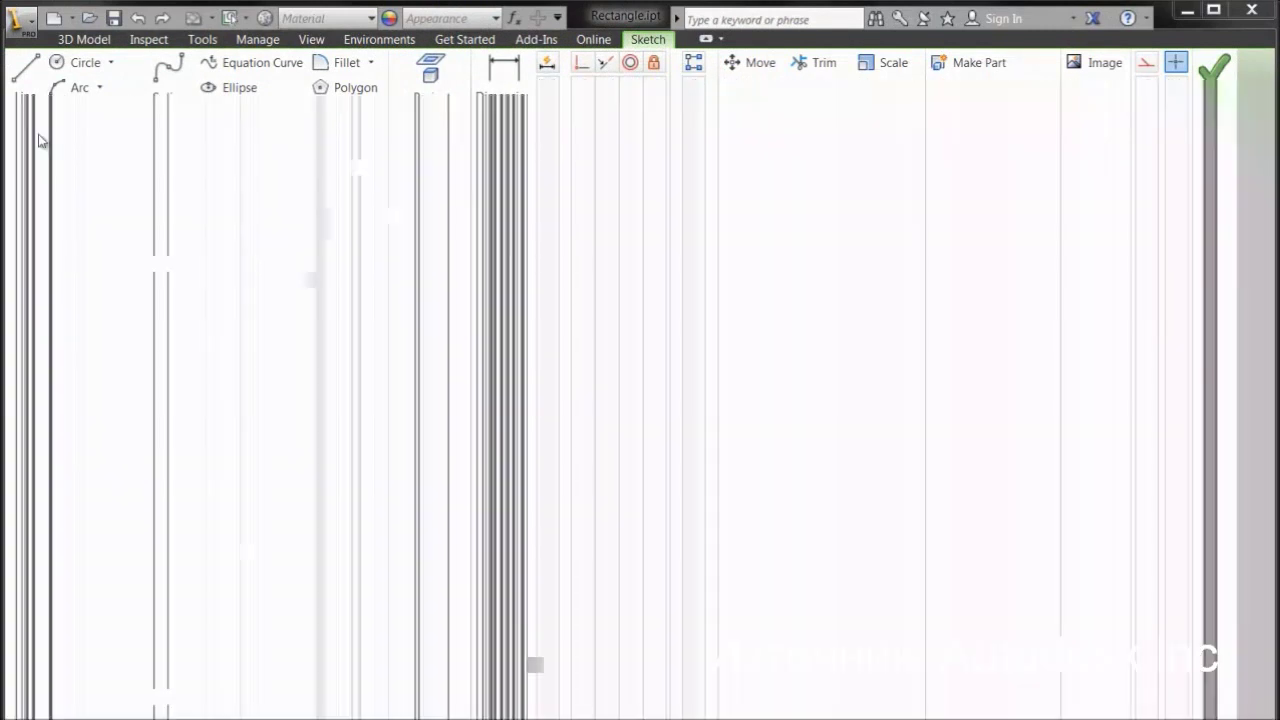
# Step: Draw a two-point center rectangle on the sketch origin, 25 mm wide and about 15 mm high
pyautogui.click(134, 118)
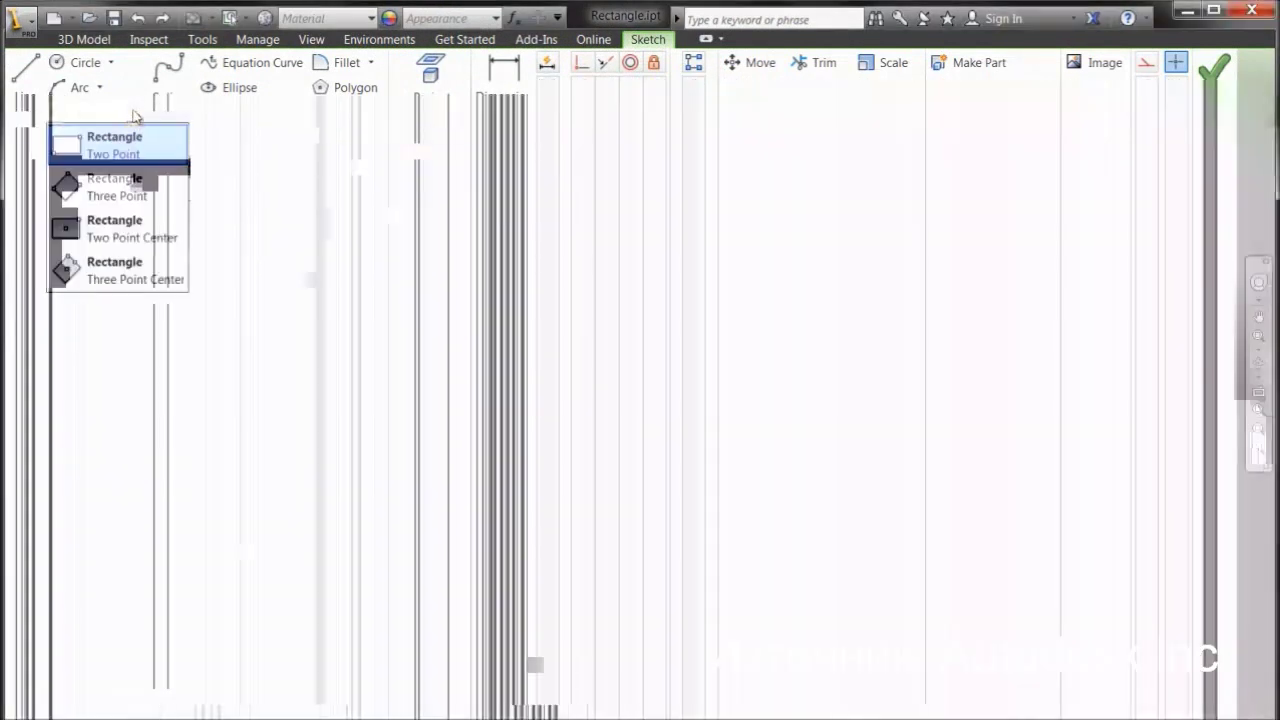
pyautogui.click(125, 236)
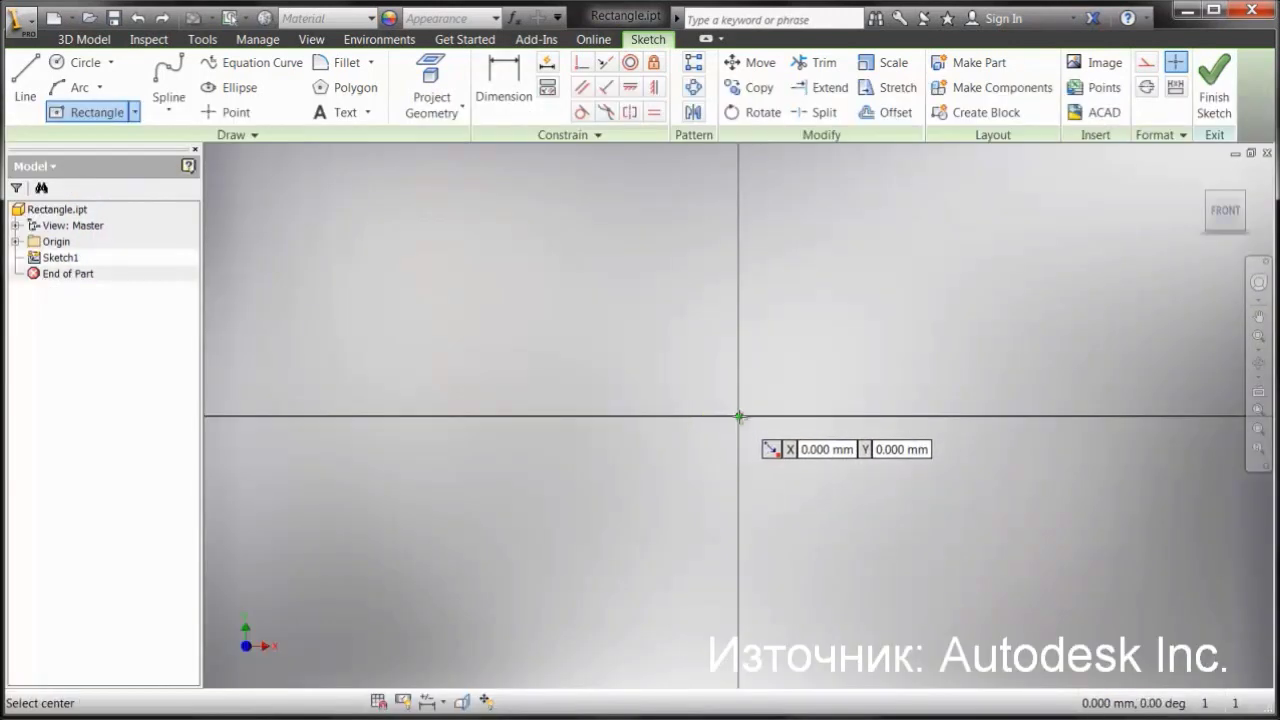
pyautogui.click(738, 415)
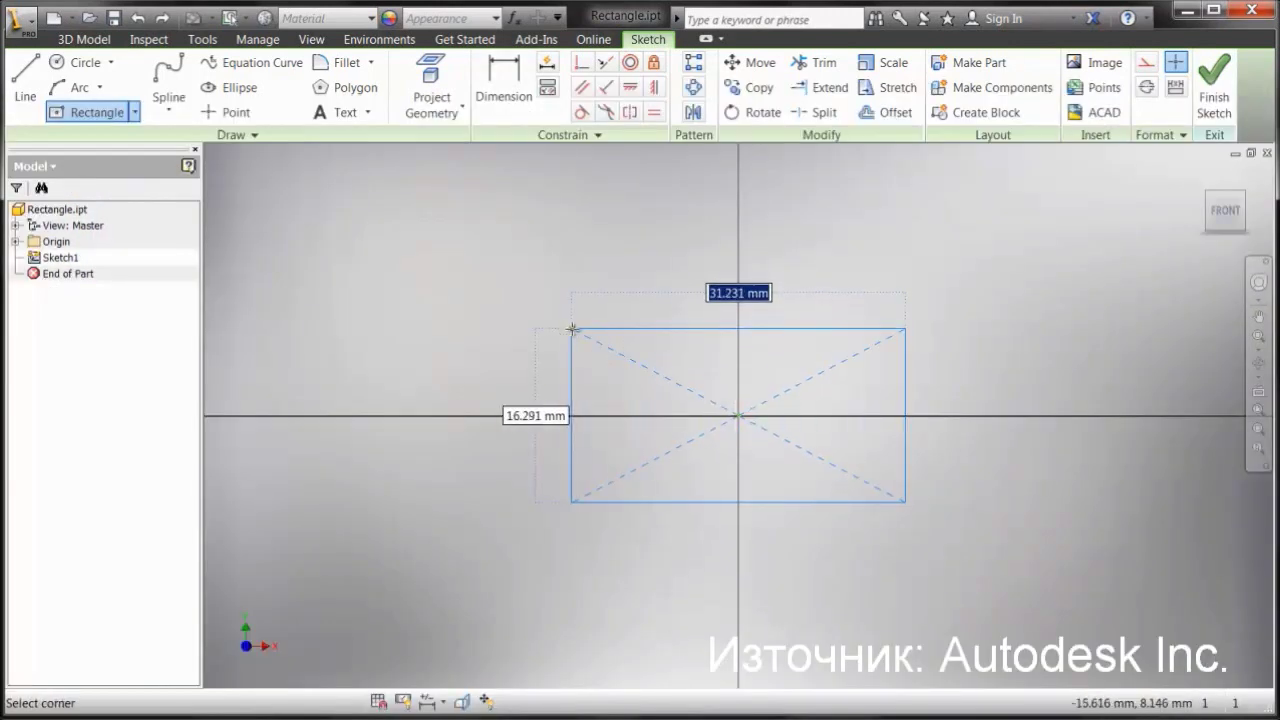
pyautogui.write('25')
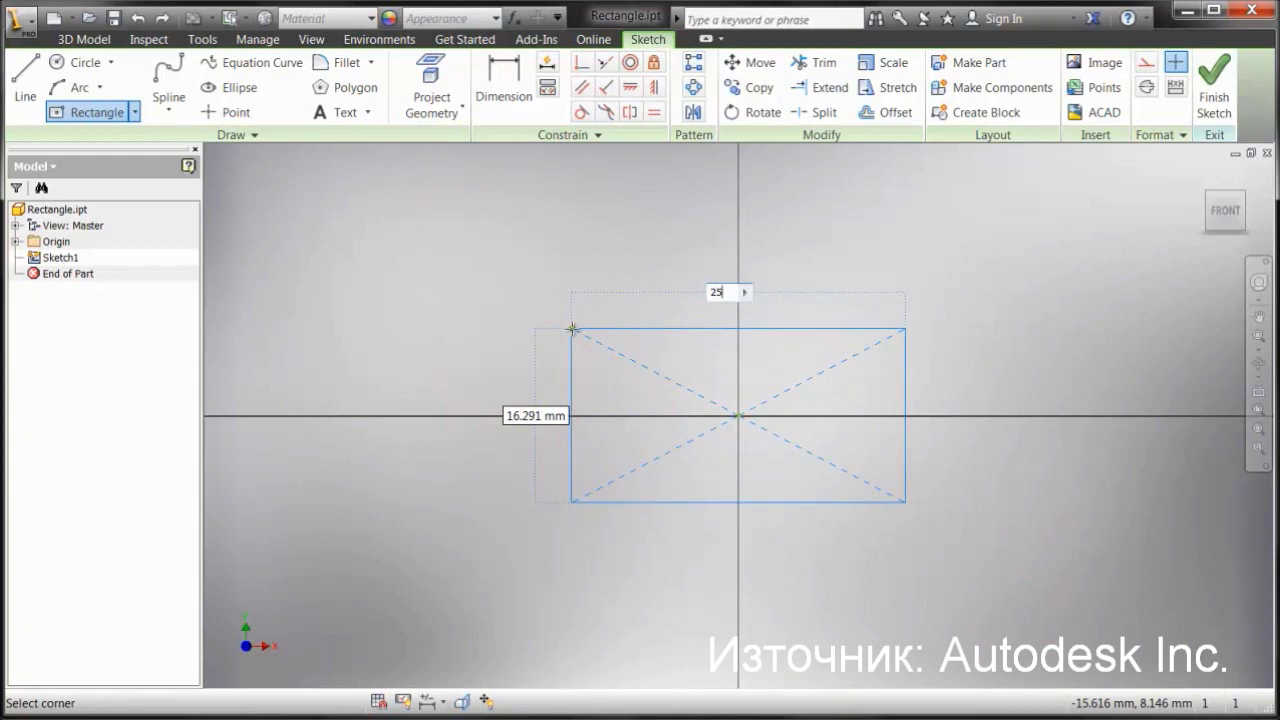
pyautogui.press('Tab')
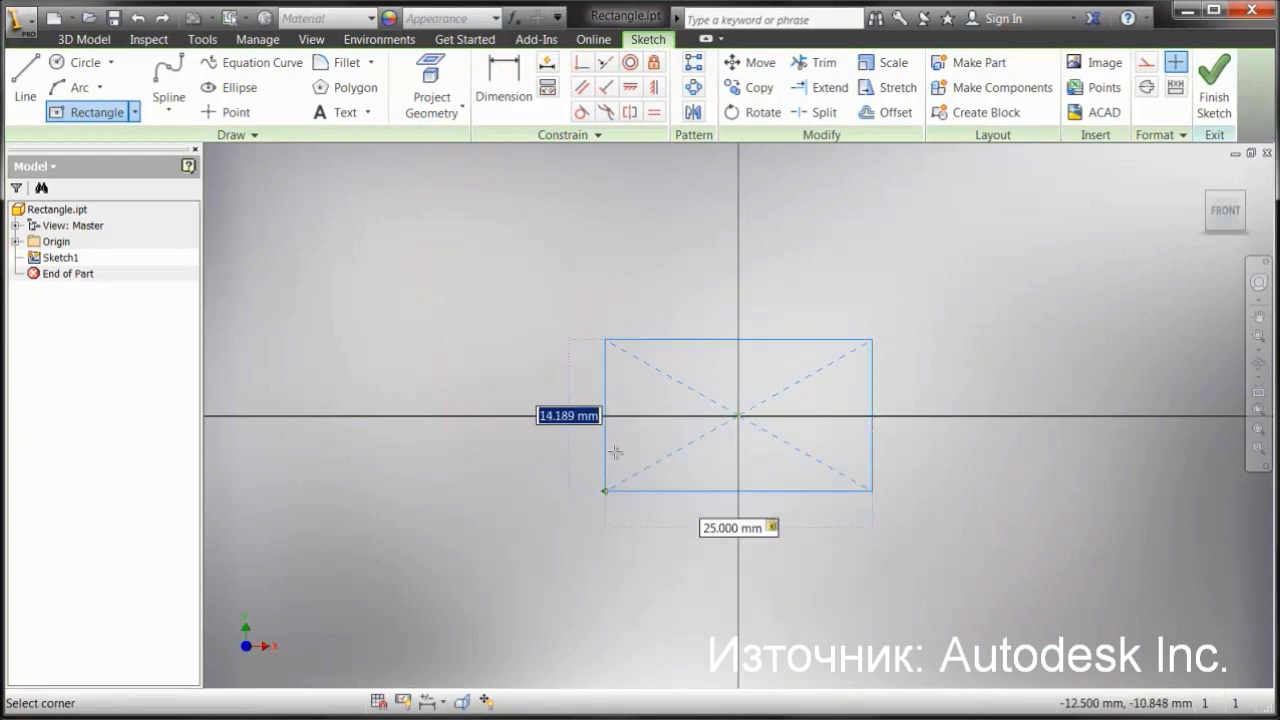
pyautogui.click(605, 337)
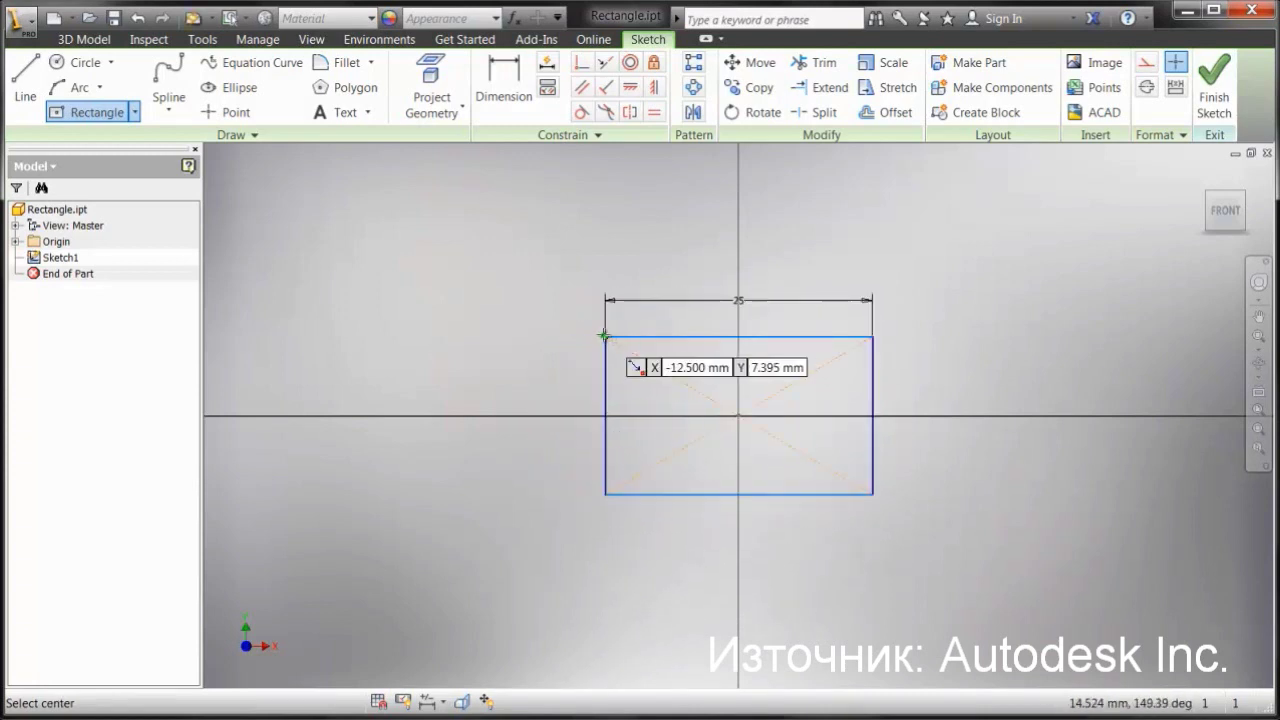
pyautogui.press('Escape')
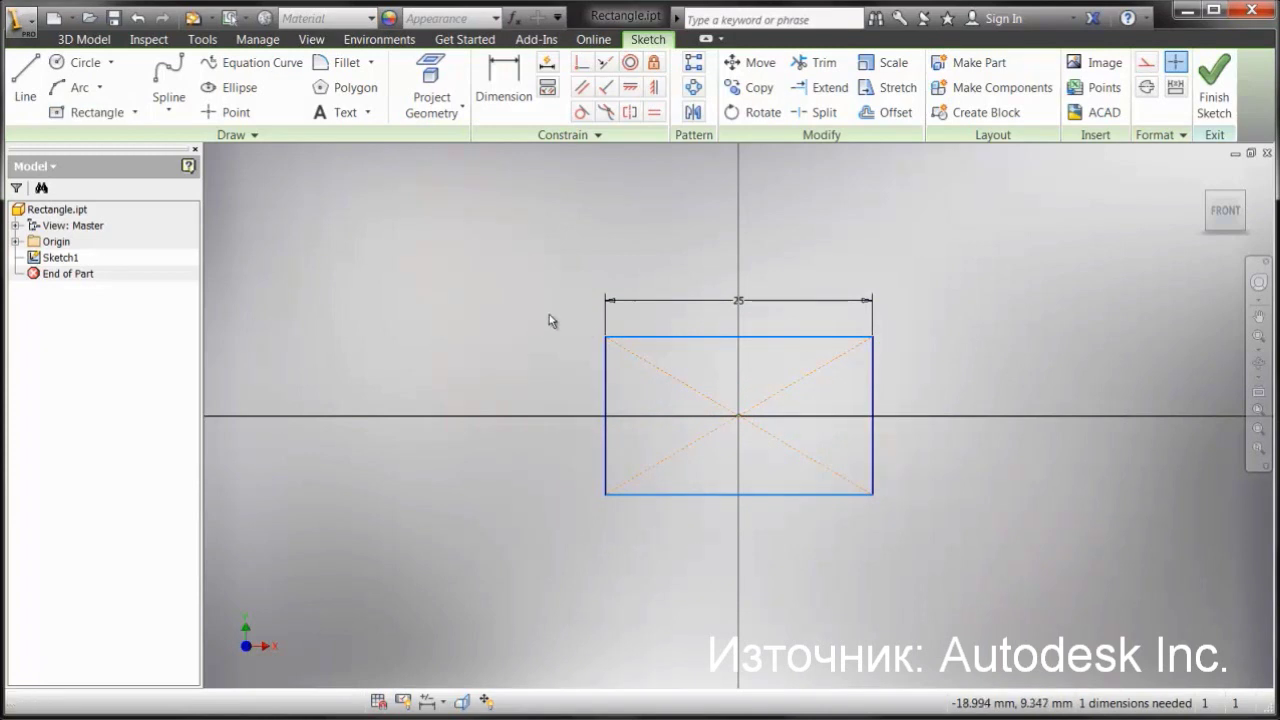
# Step: Set the rectangle's width dimension to 30 mm
pyautogui.doubleClick(739, 300)
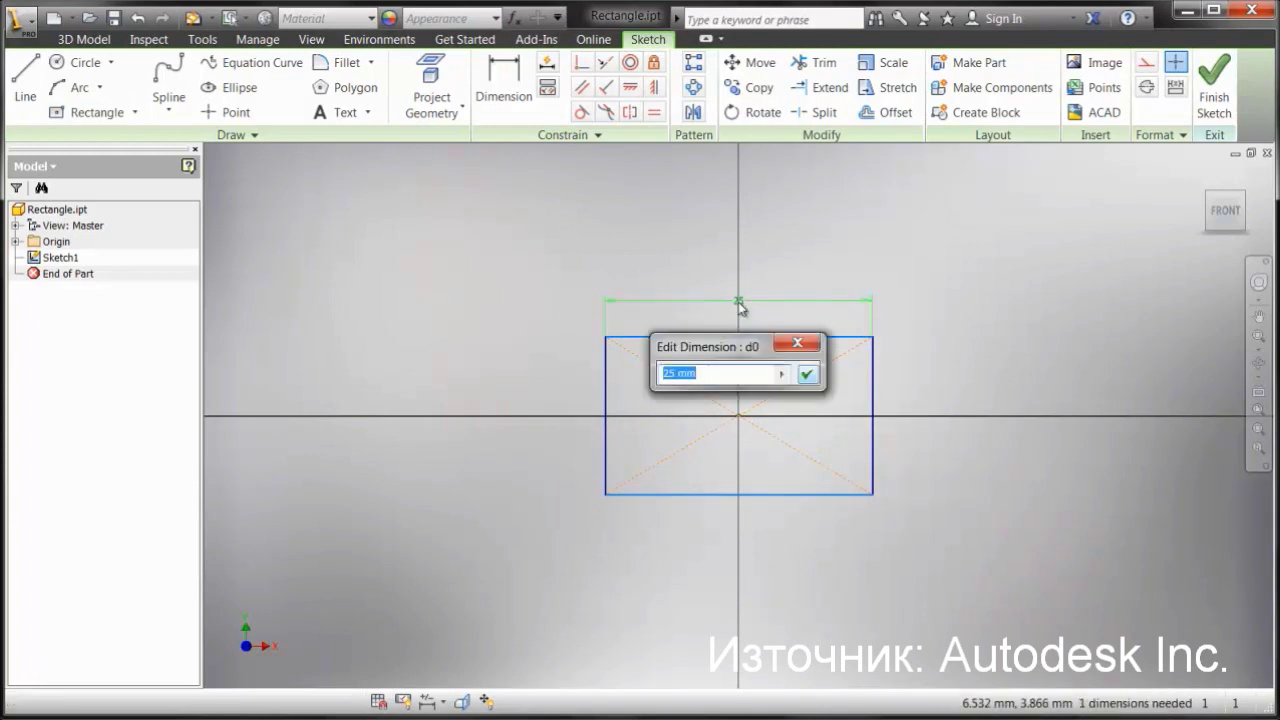
pyautogui.write('30')
pyautogui.press('Return')
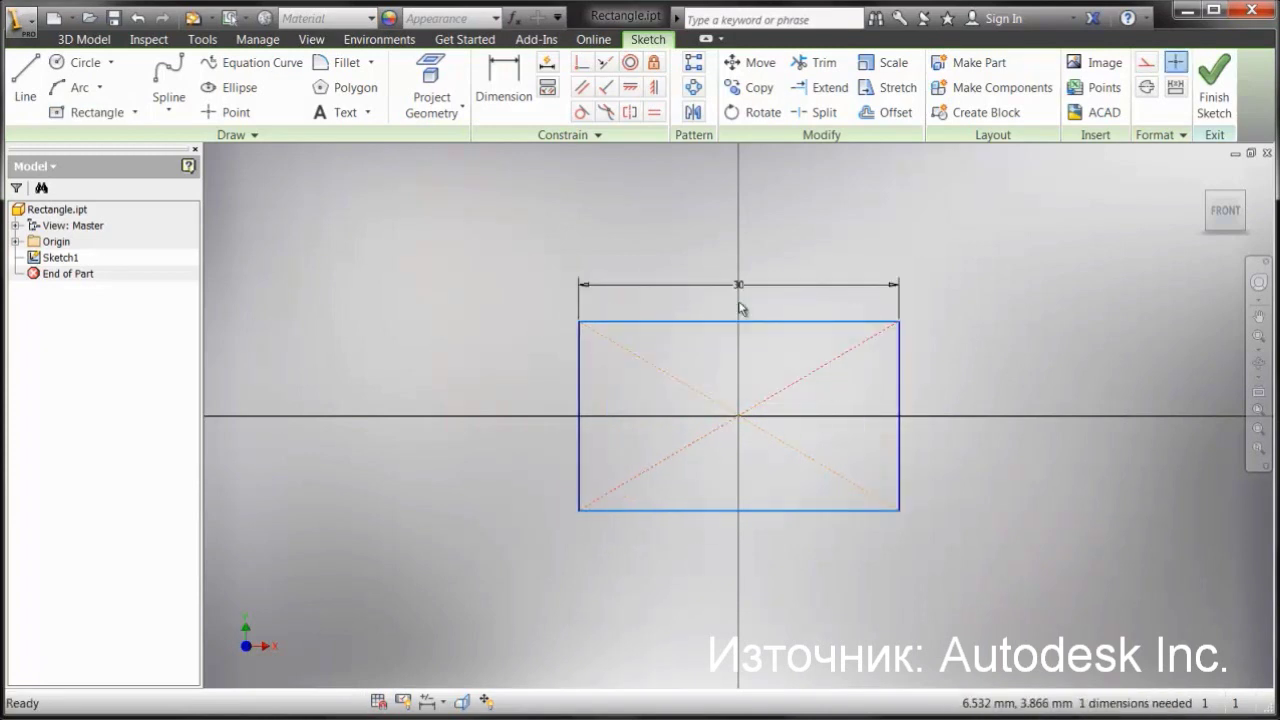
# Step: Dimension the rectangle's vertical side at 15 mm
pyautogui.click(505, 68)
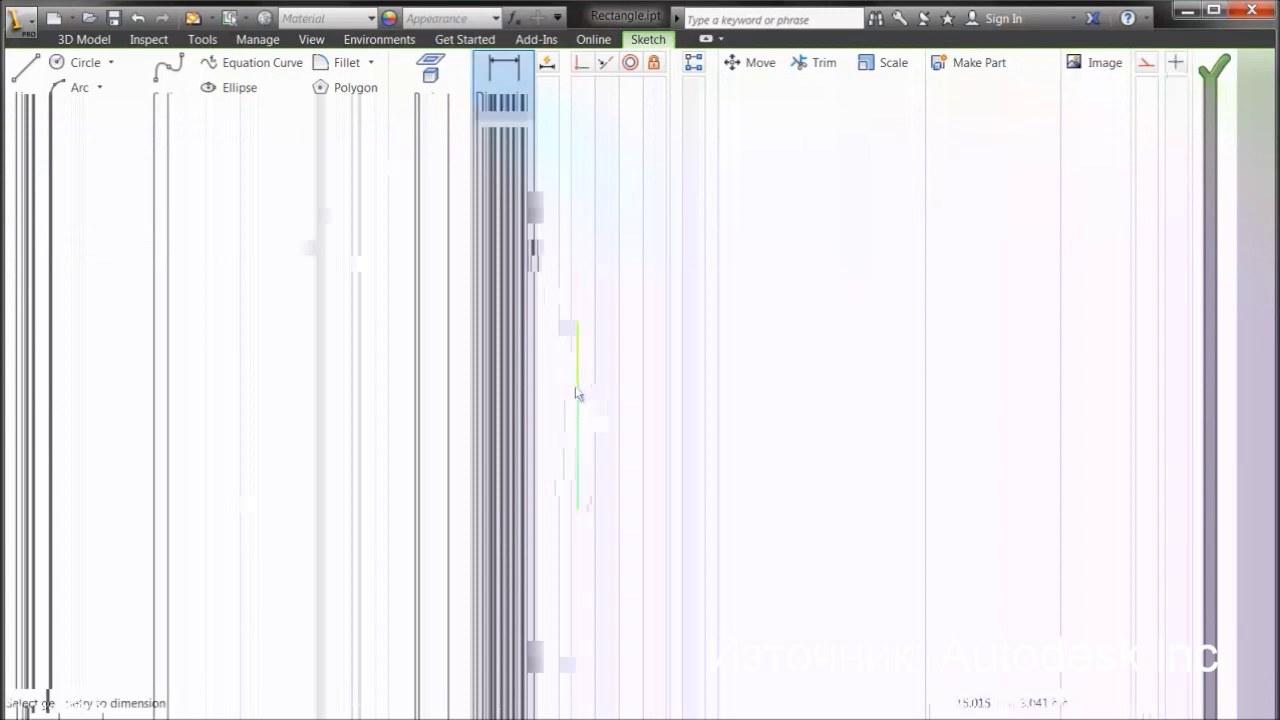
pyautogui.click(577, 393)
pyautogui.click(521, 410)
pyautogui.write('15')
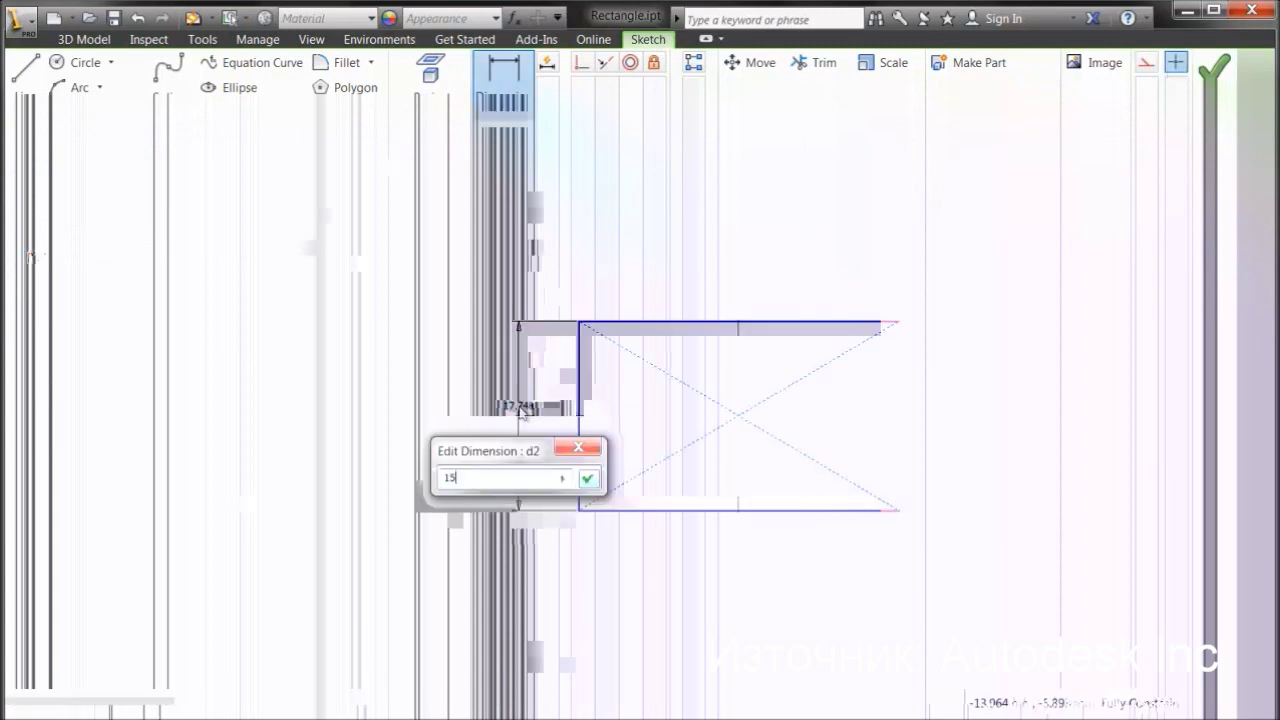
pyautogui.press('Return')
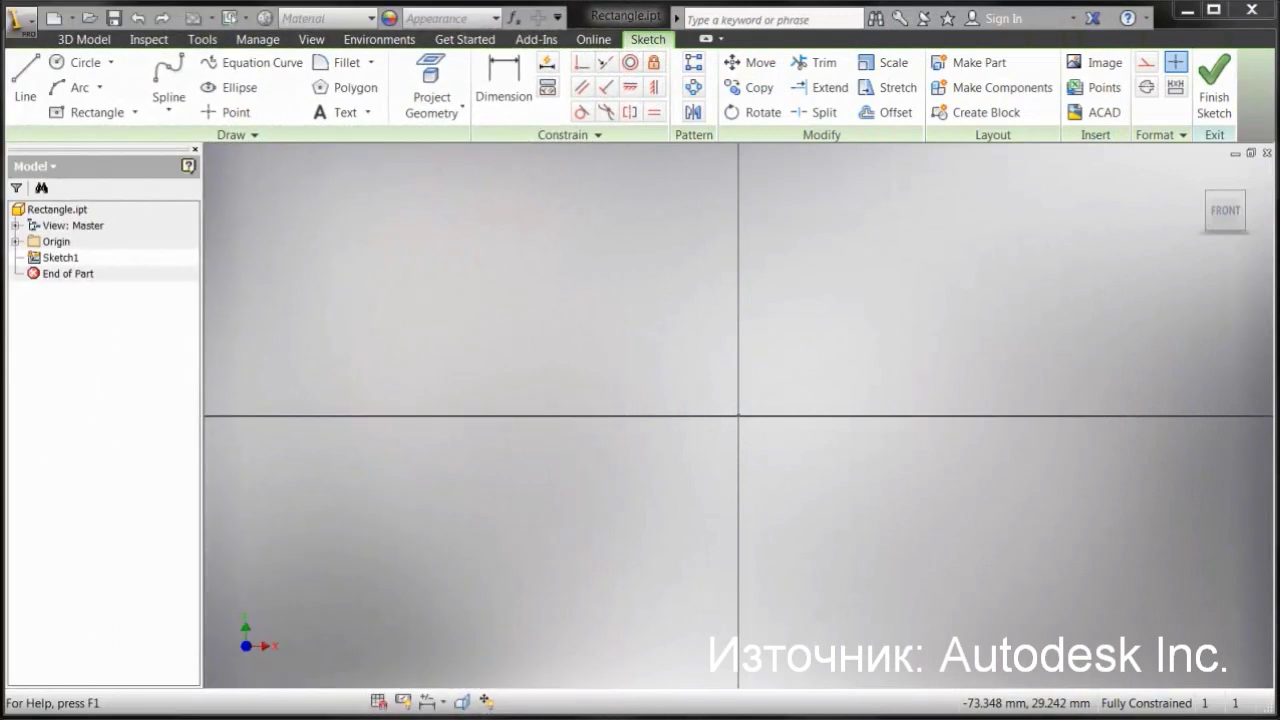
# Step: Draw a three-point center rectangle on the sketch origin, 35 mm long at a 145-degree angle and 15 mm wide, and end the command
pyautogui.click(134, 112)
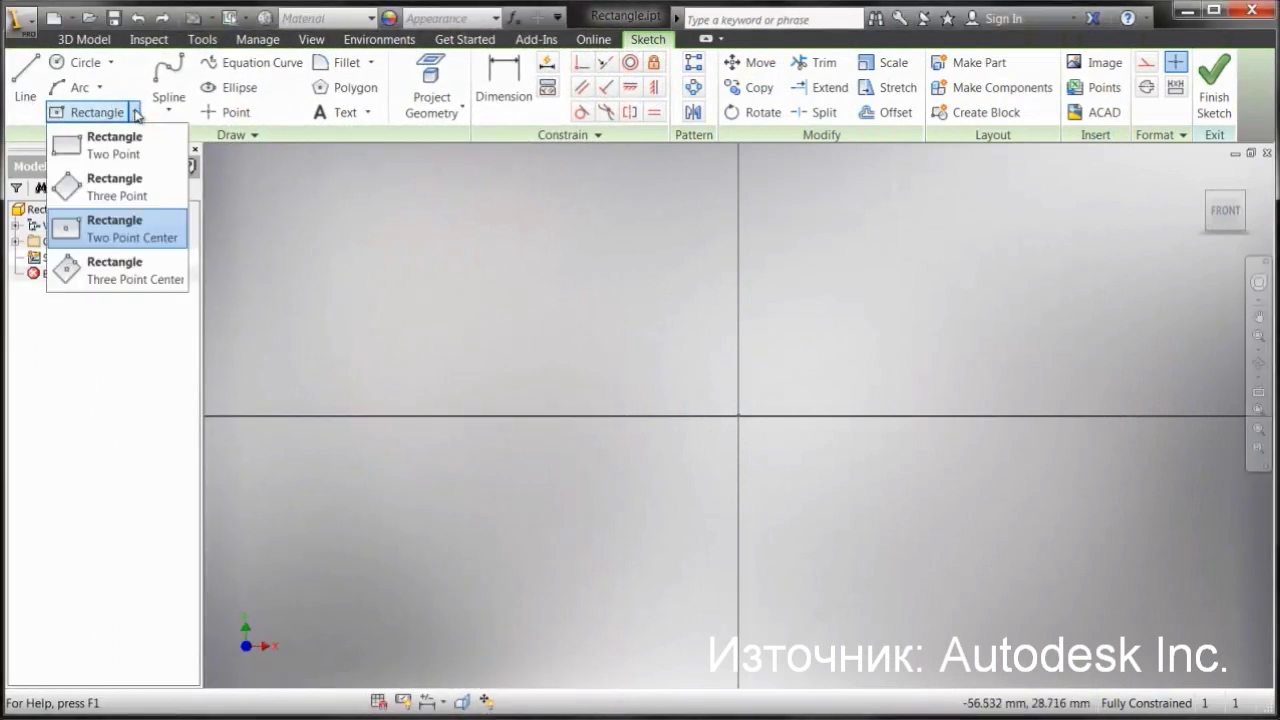
pyautogui.click(123, 272)
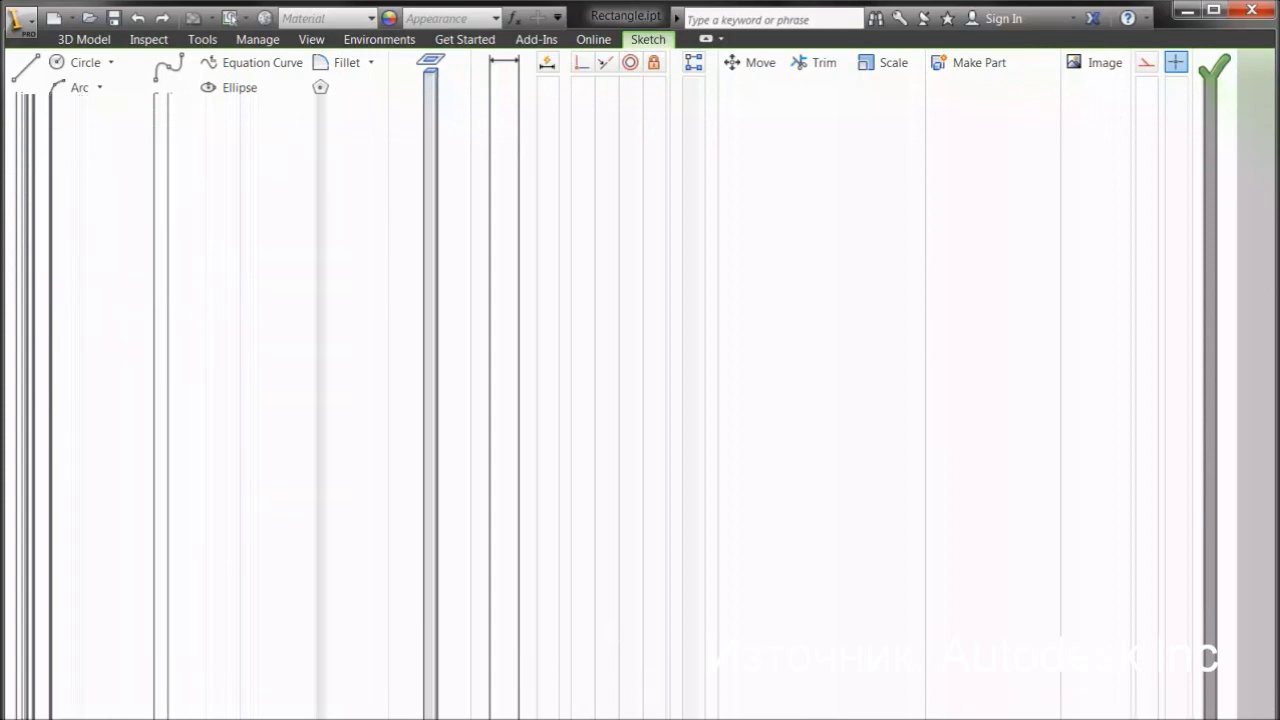
pyautogui.click(738, 416)
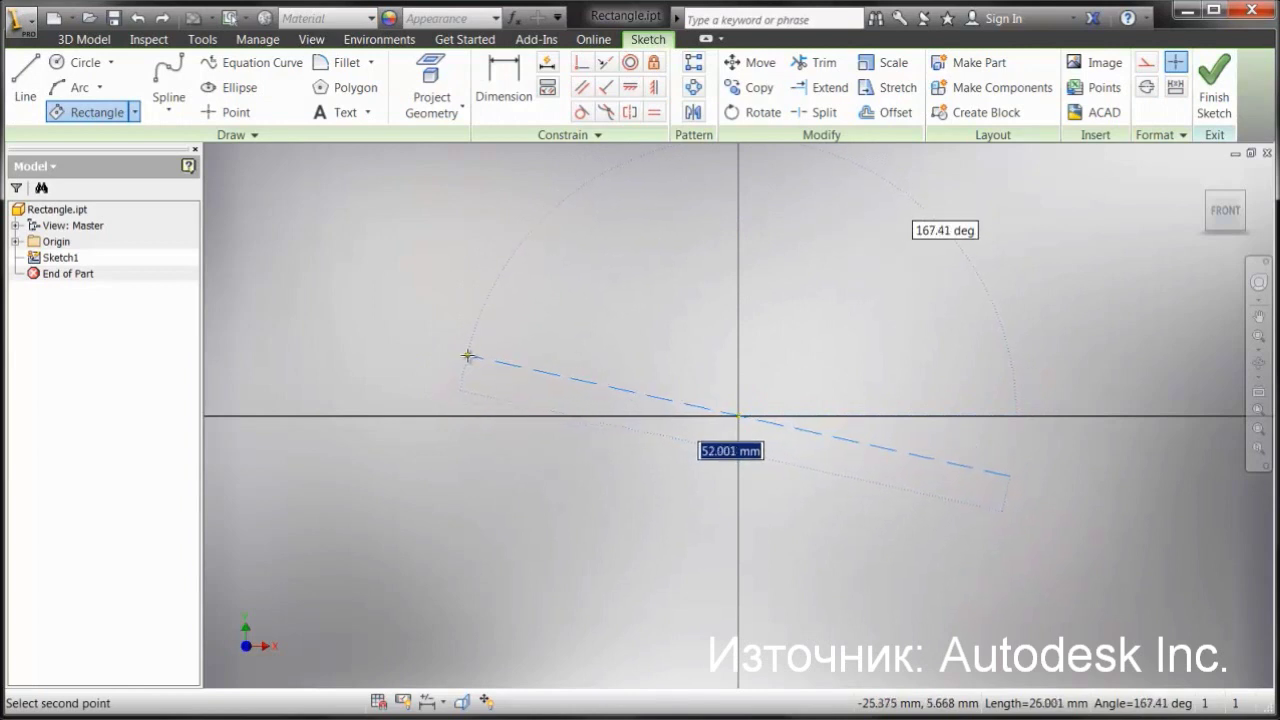
pyautogui.press('Tab')
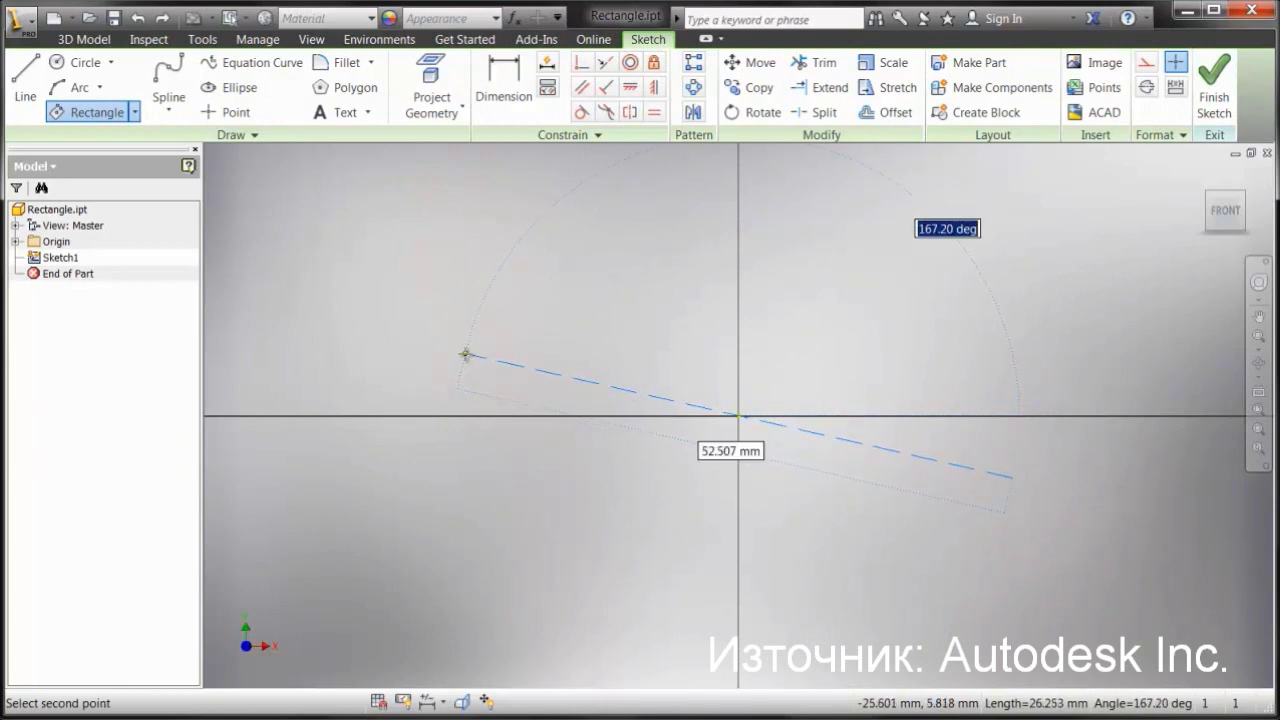
pyautogui.write('145')
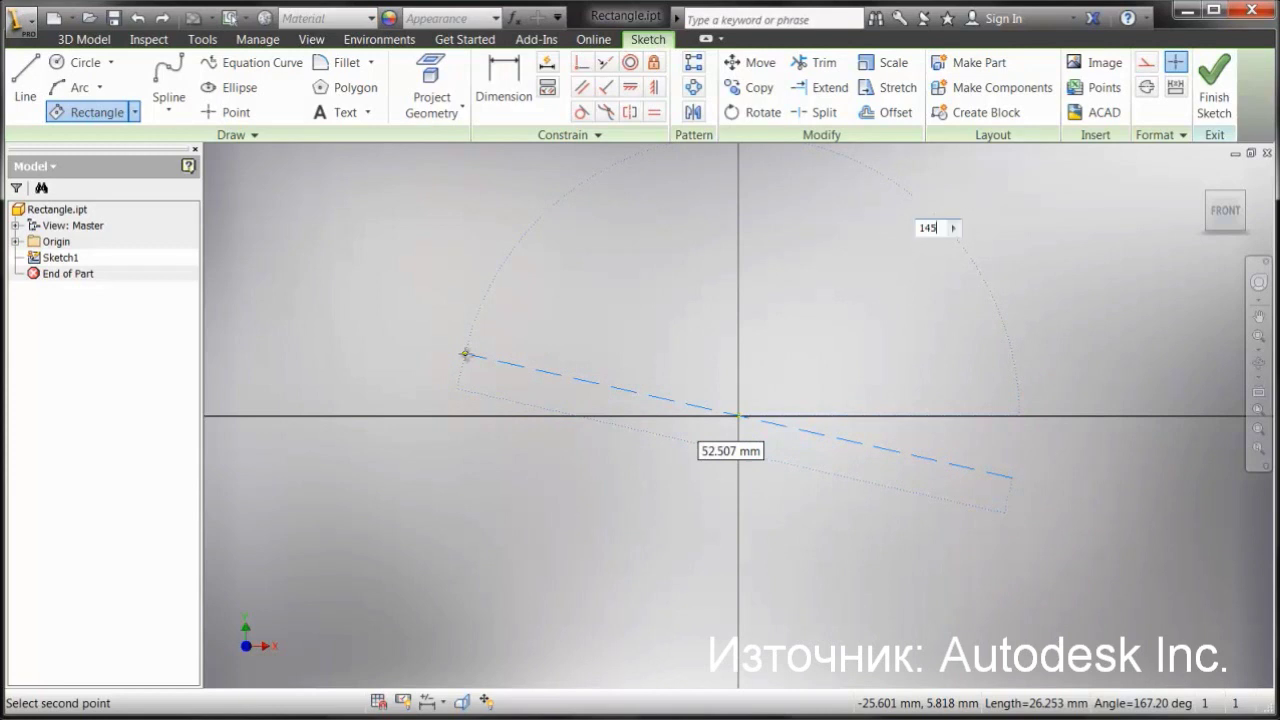
pyautogui.press('Tab')
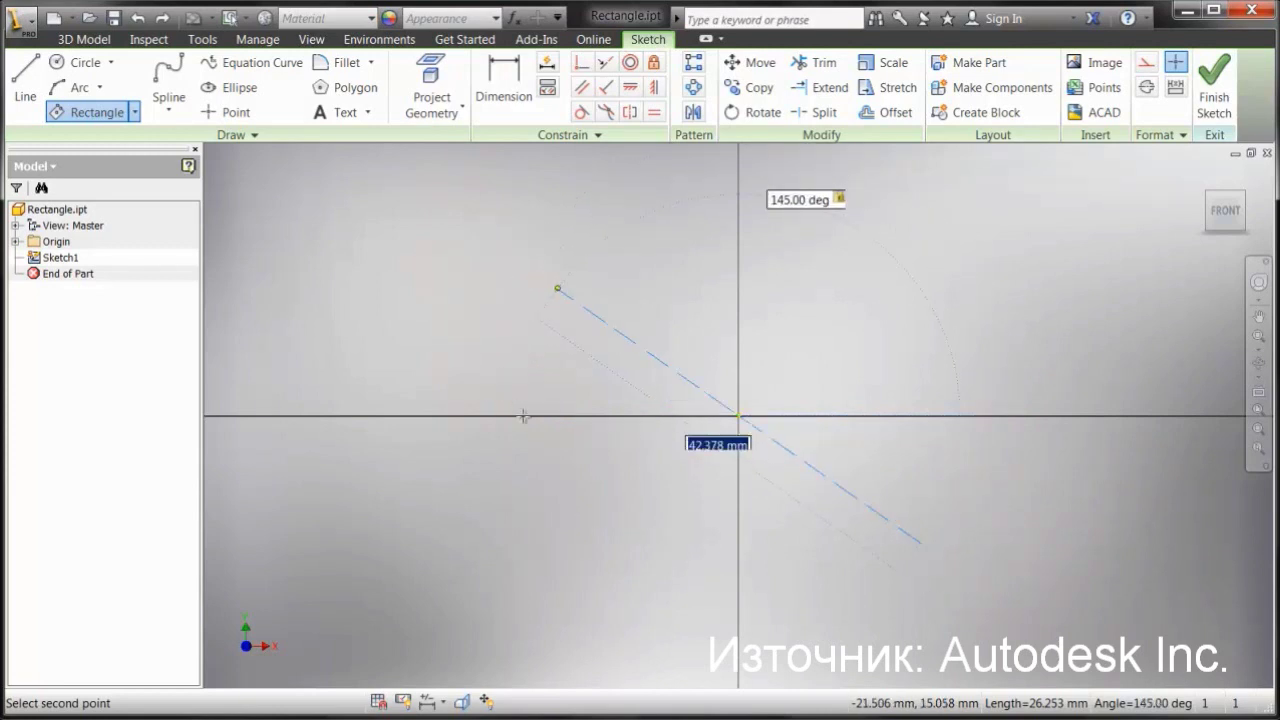
pyautogui.write('35')
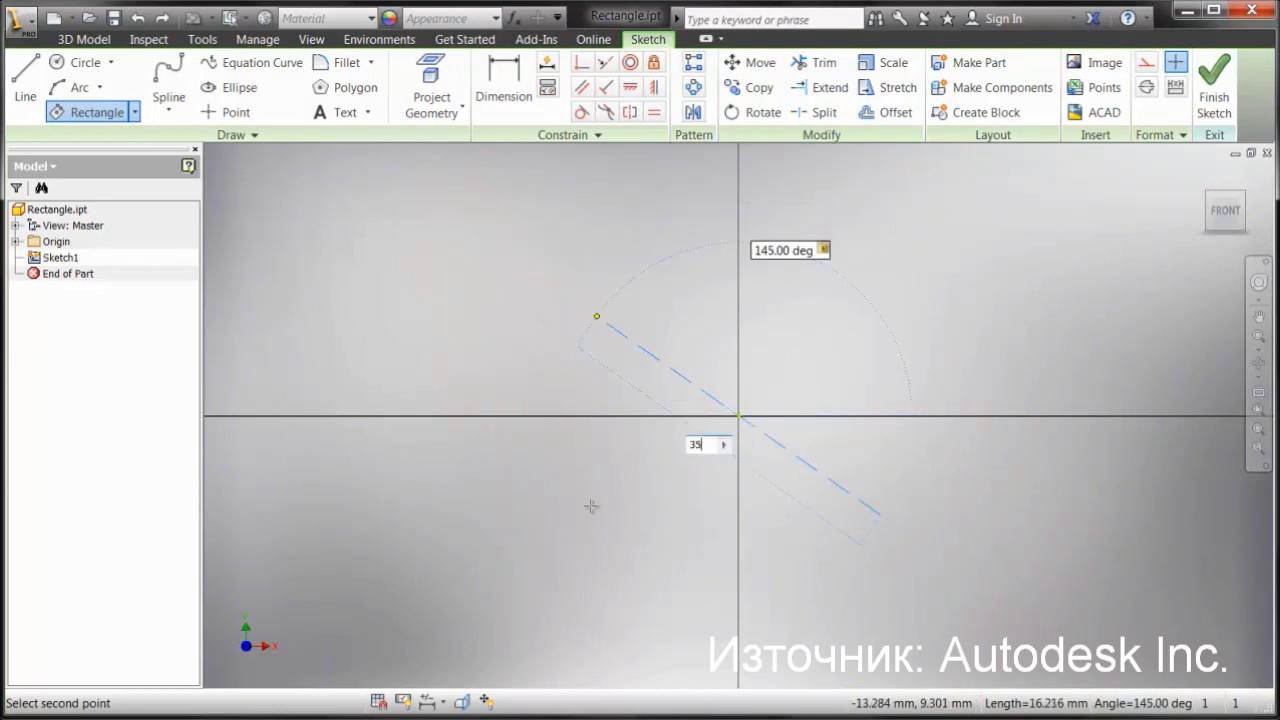
pyautogui.press('Return')
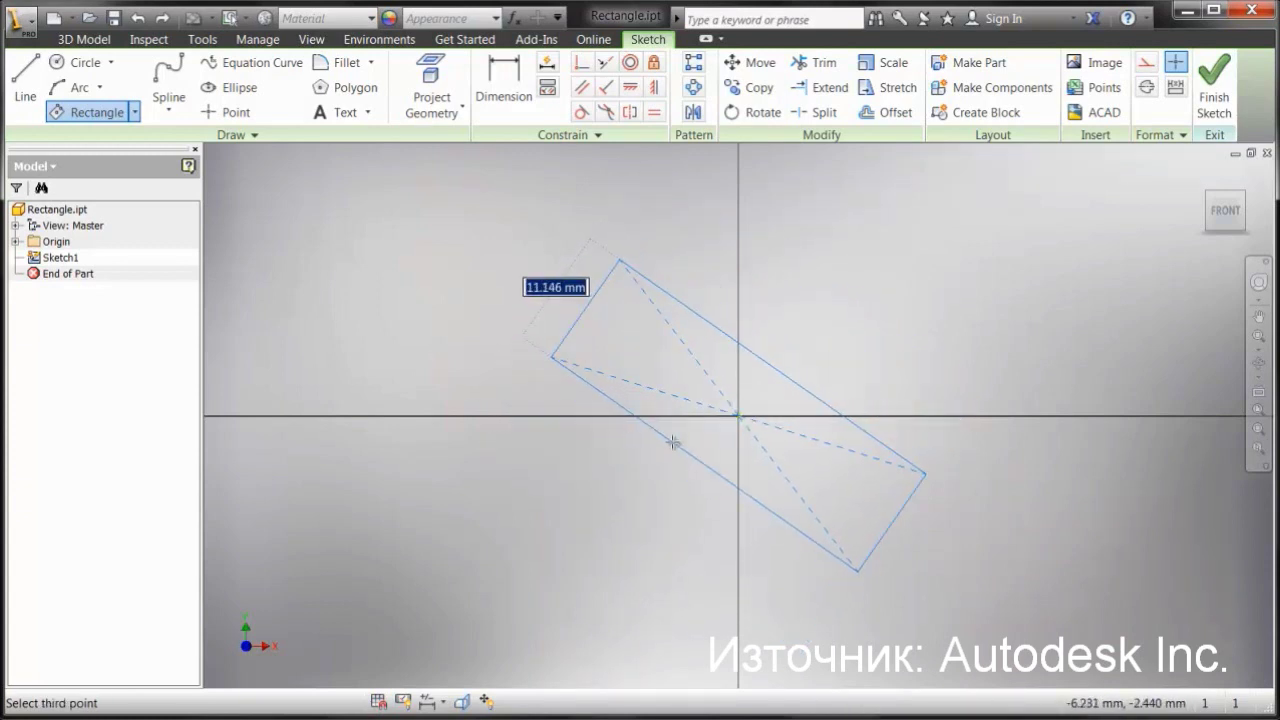
pyautogui.write('15')
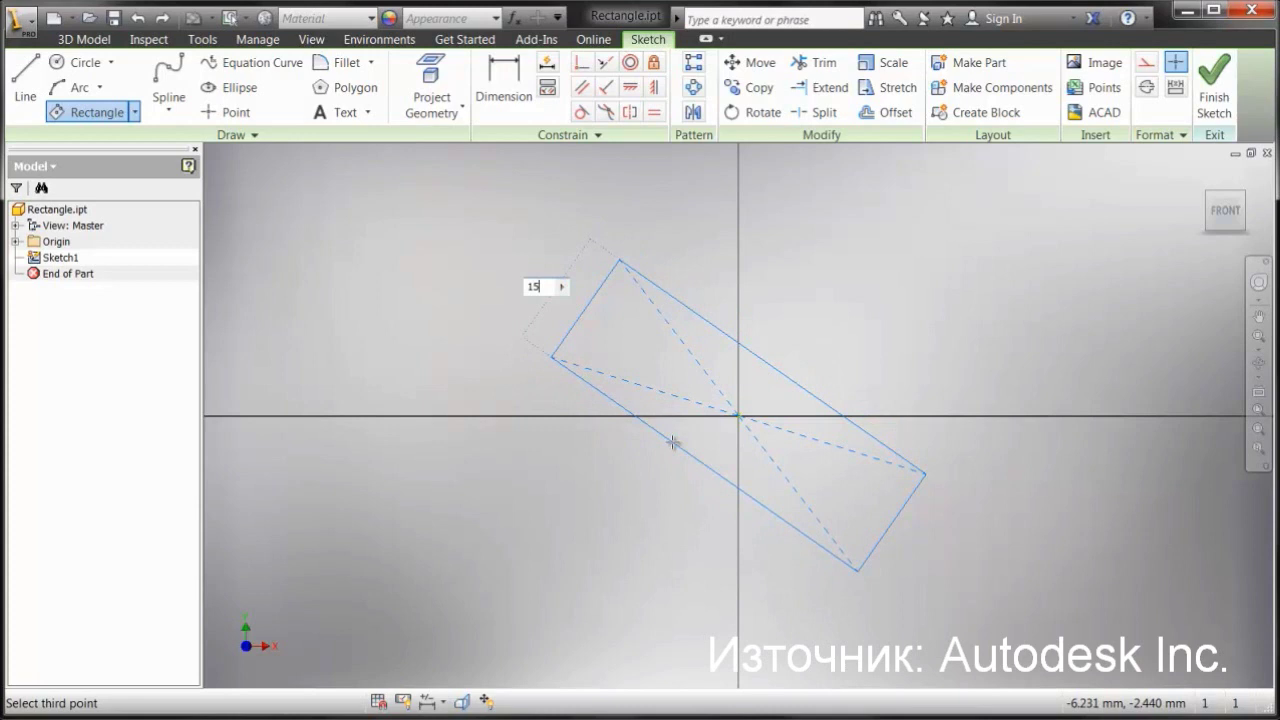
pyautogui.press('Return')
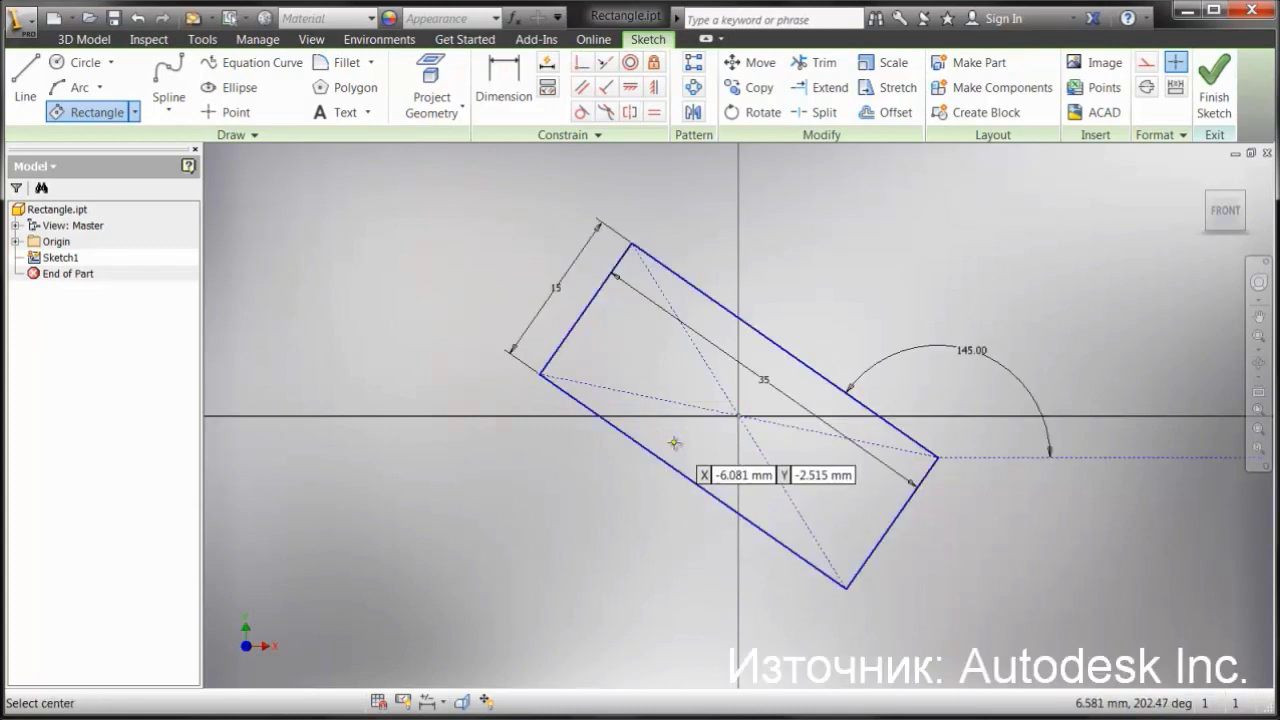
pyautogui.rightClick(675, 446)
pyautogui.click(752, 443)
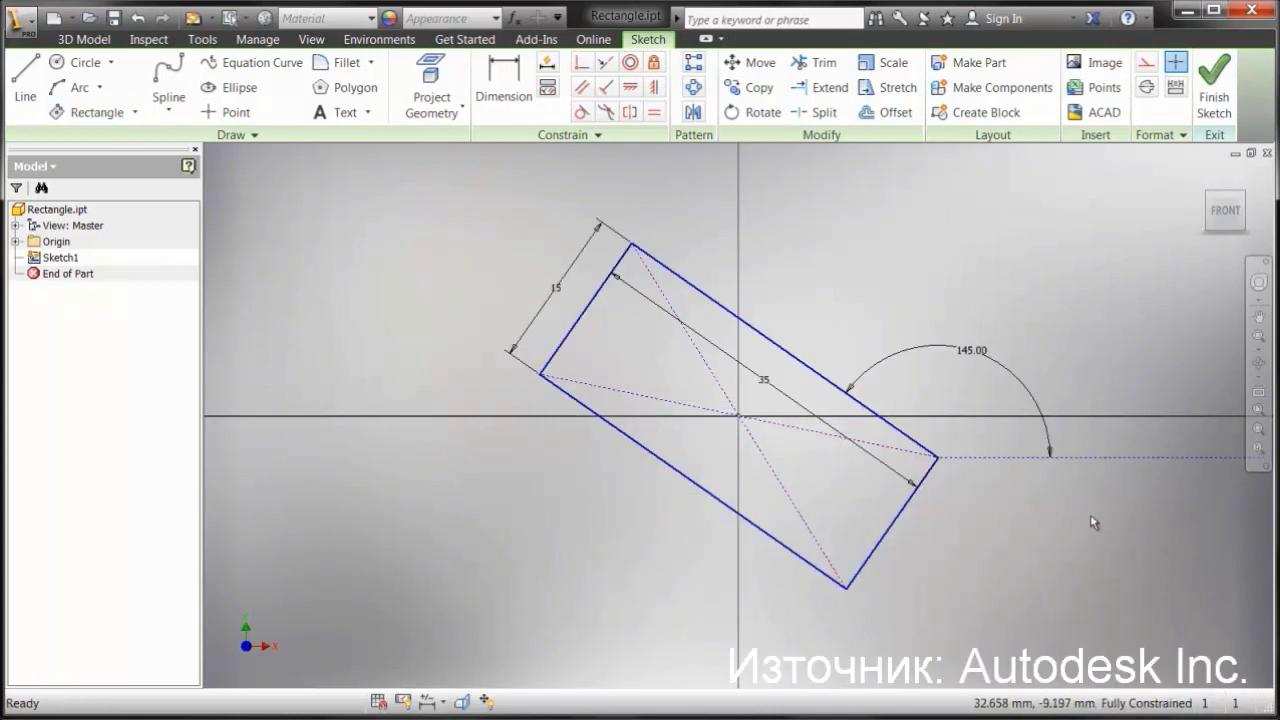
# Step: Set the tilted rectangle's angle dimension to 150 degrees
pyautogui.doubleClick(975, 360)
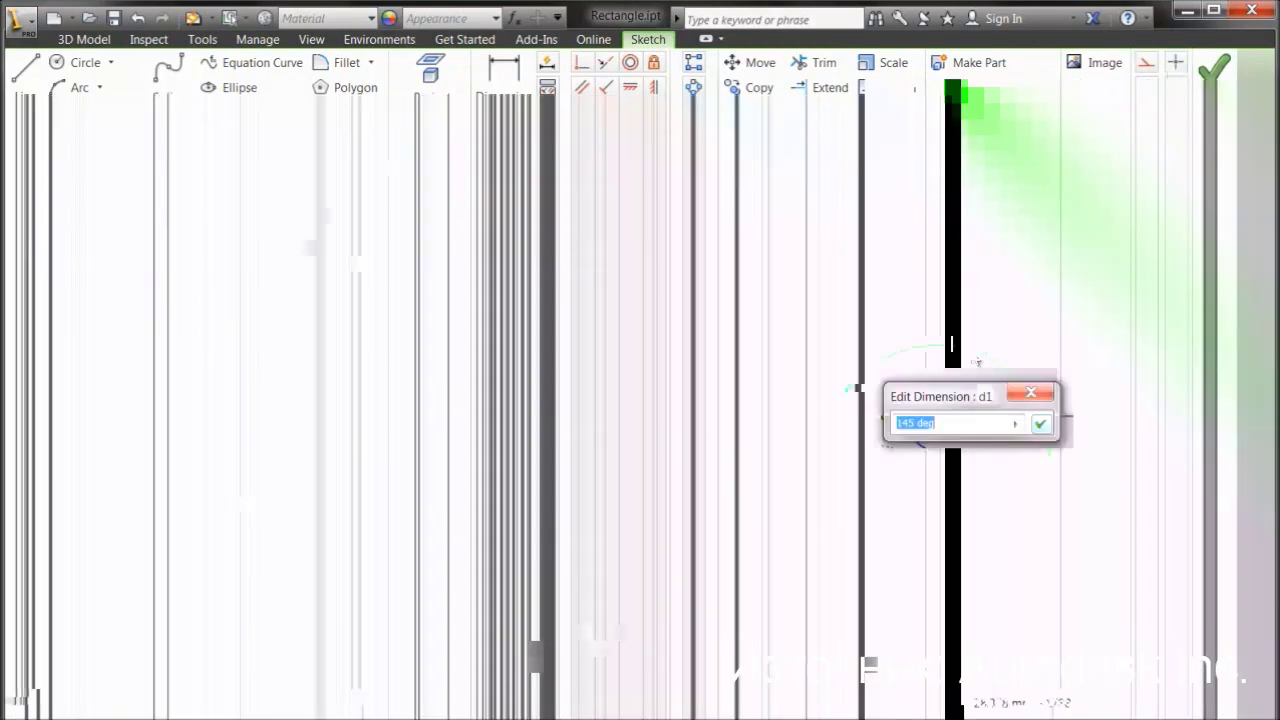
pyautogui.write('150')
pyautogui.press('Return')
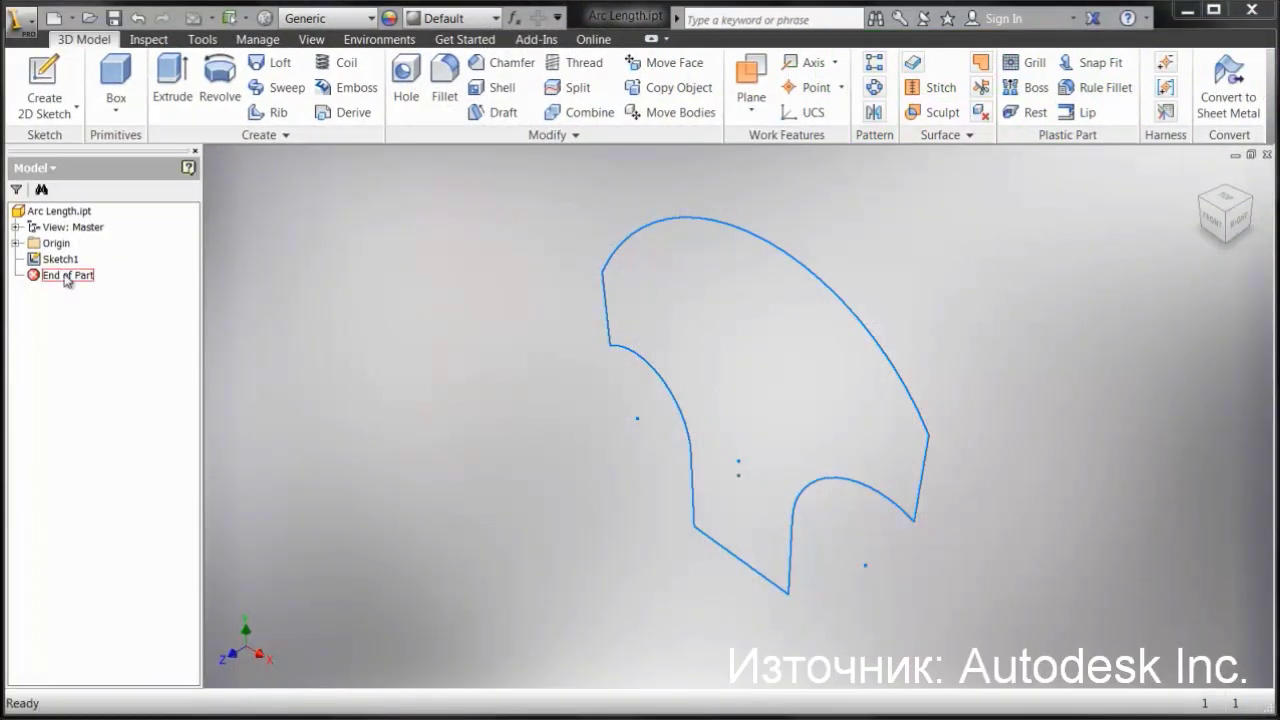
# Step: Open Sketch1 of the Arc Length part for editing and add an arc length dimension above the large upper arc
pyautogui.doubleClick(62, 260)
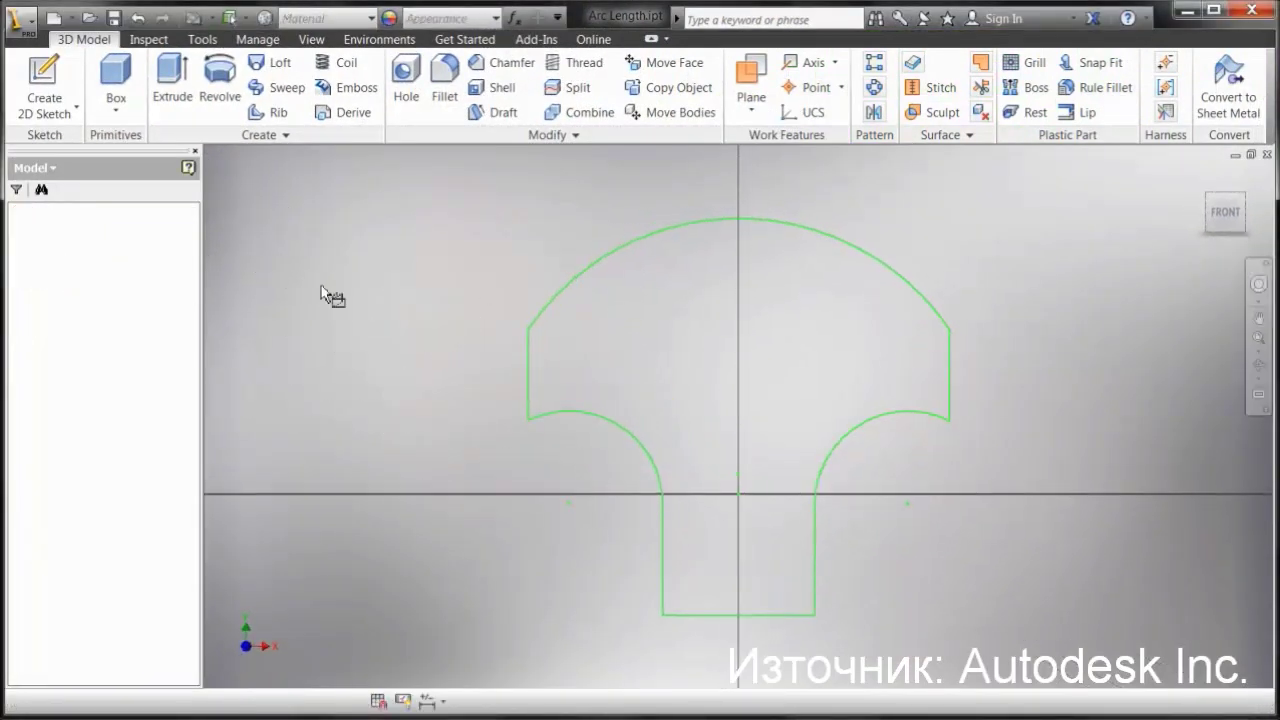
pyautogui.press('d')
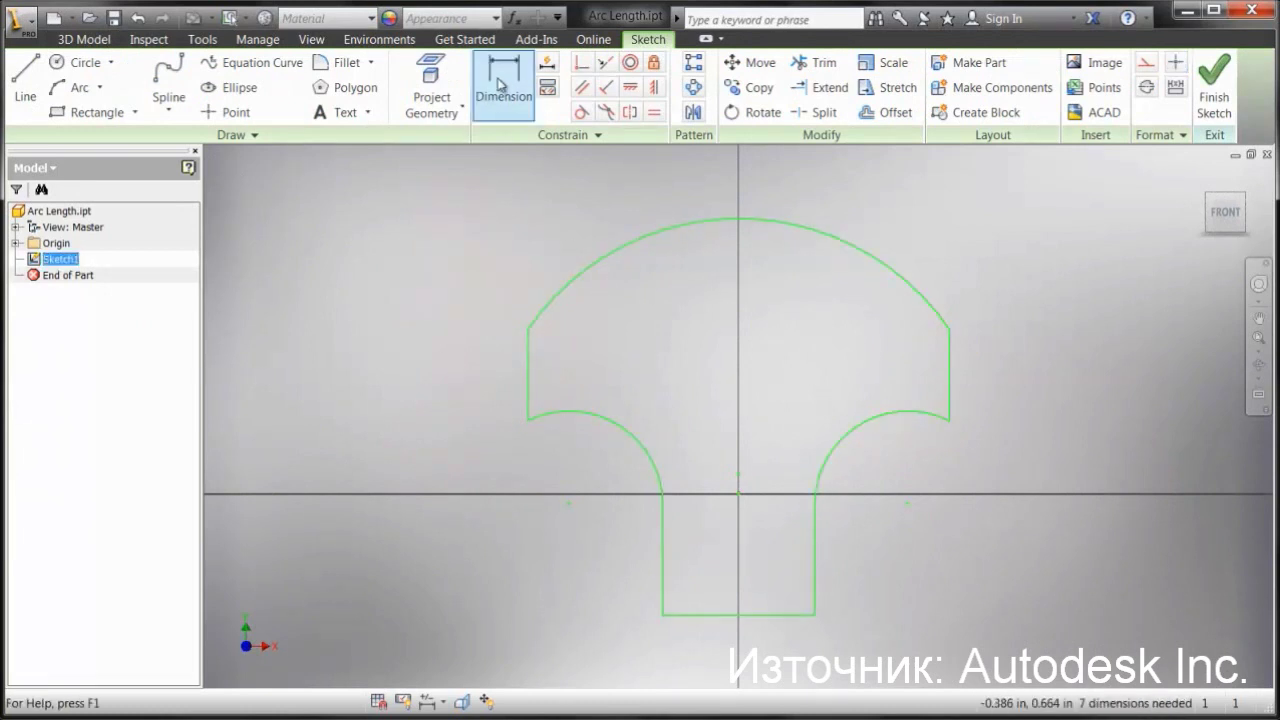
pyautogui.click(586, 268)
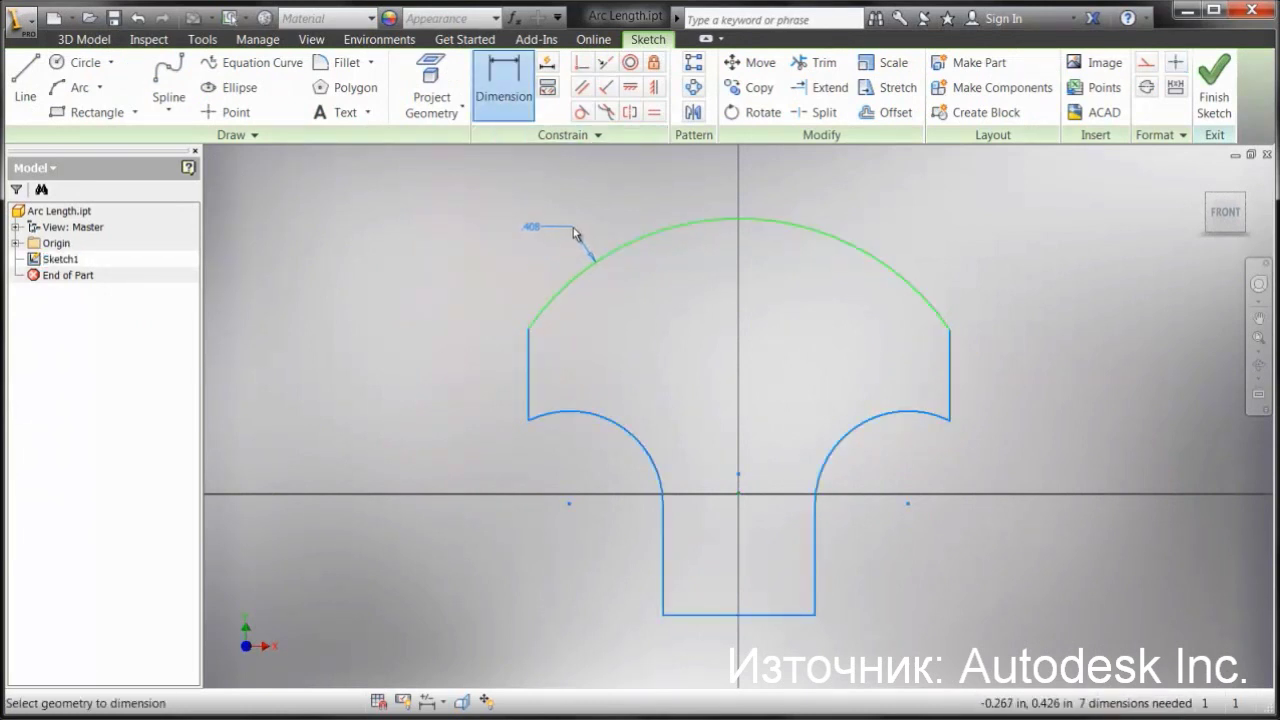
pyautogui.rightClick(573, 227)
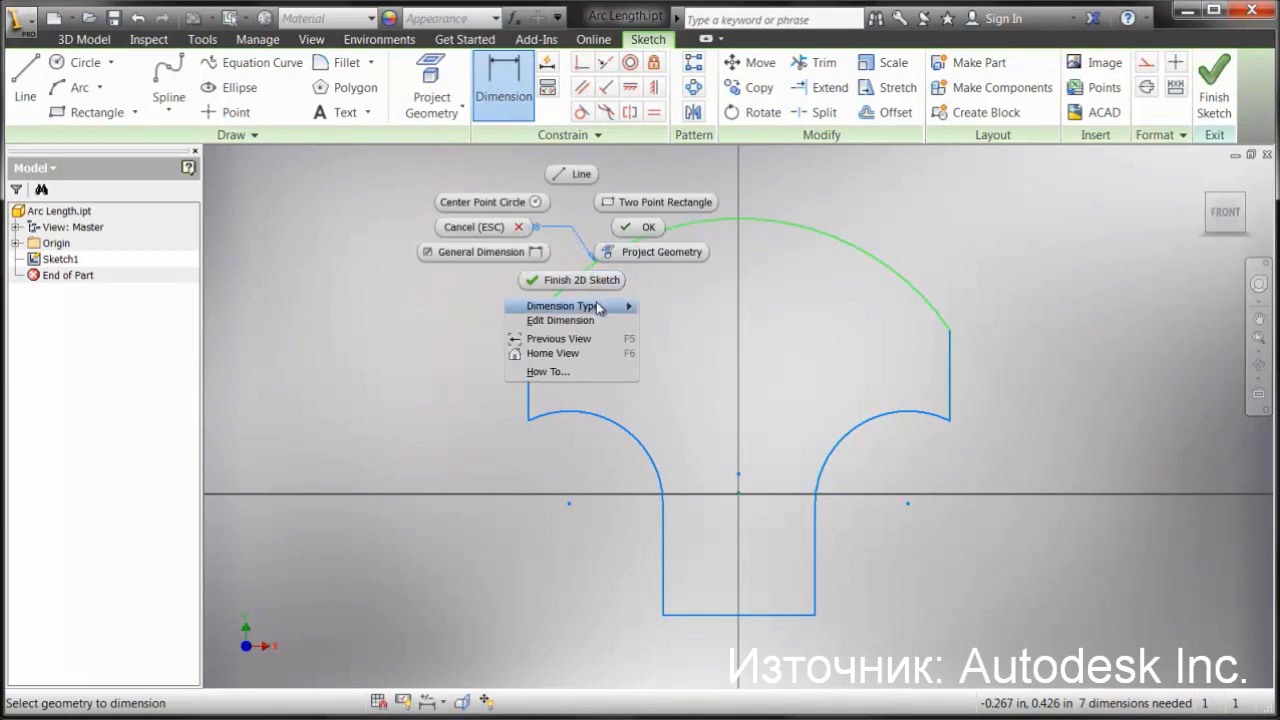
pyautogui.moveTo(598, 308)
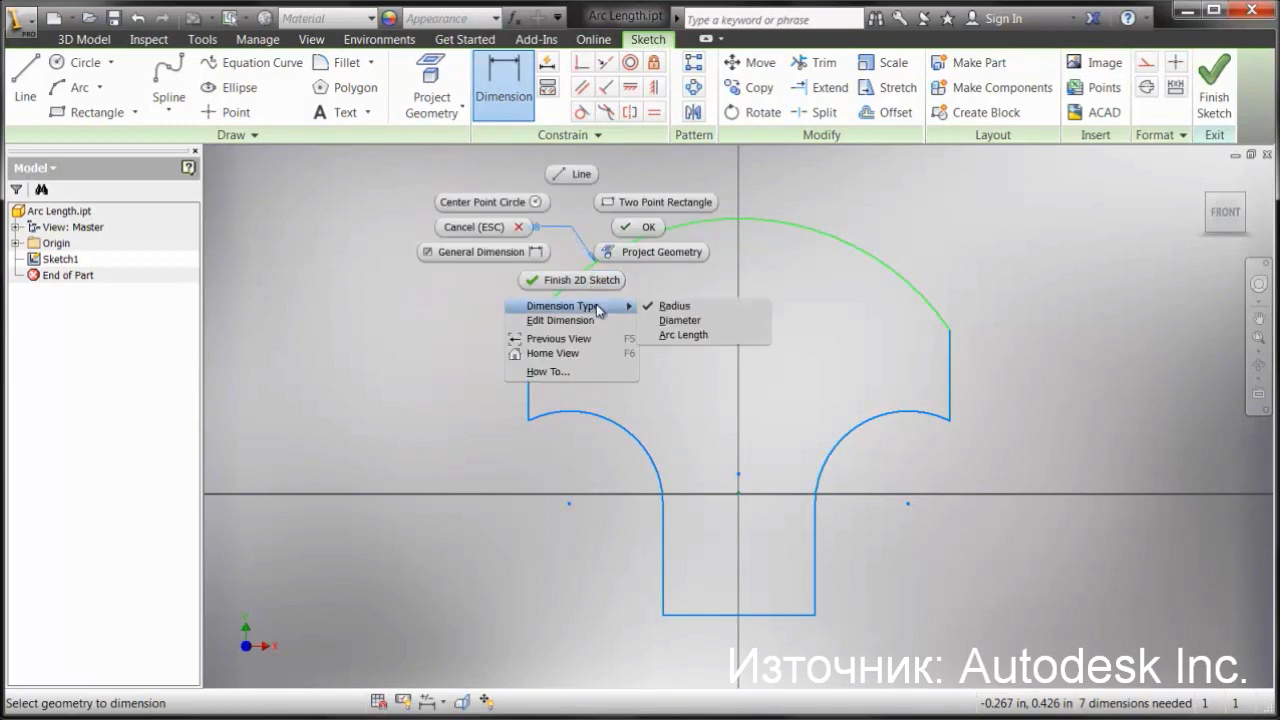
pyautogui.click(684, 335)
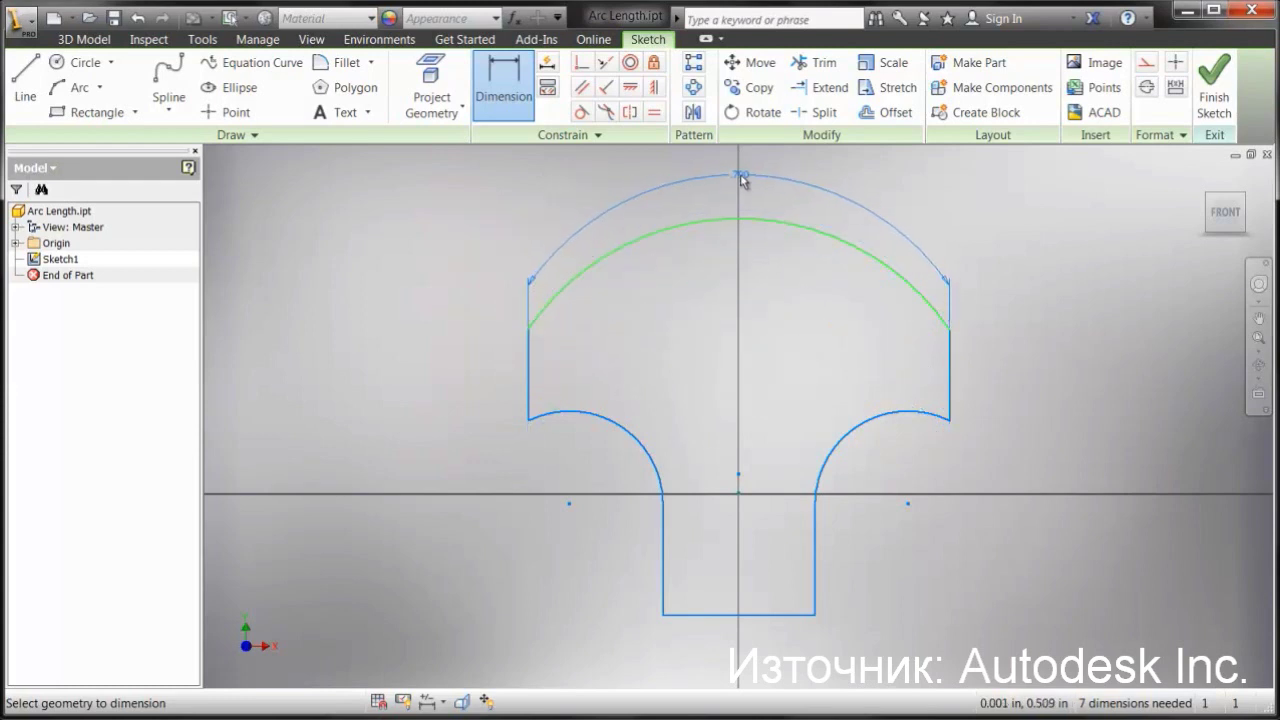
pyautogui.click(740, 177)
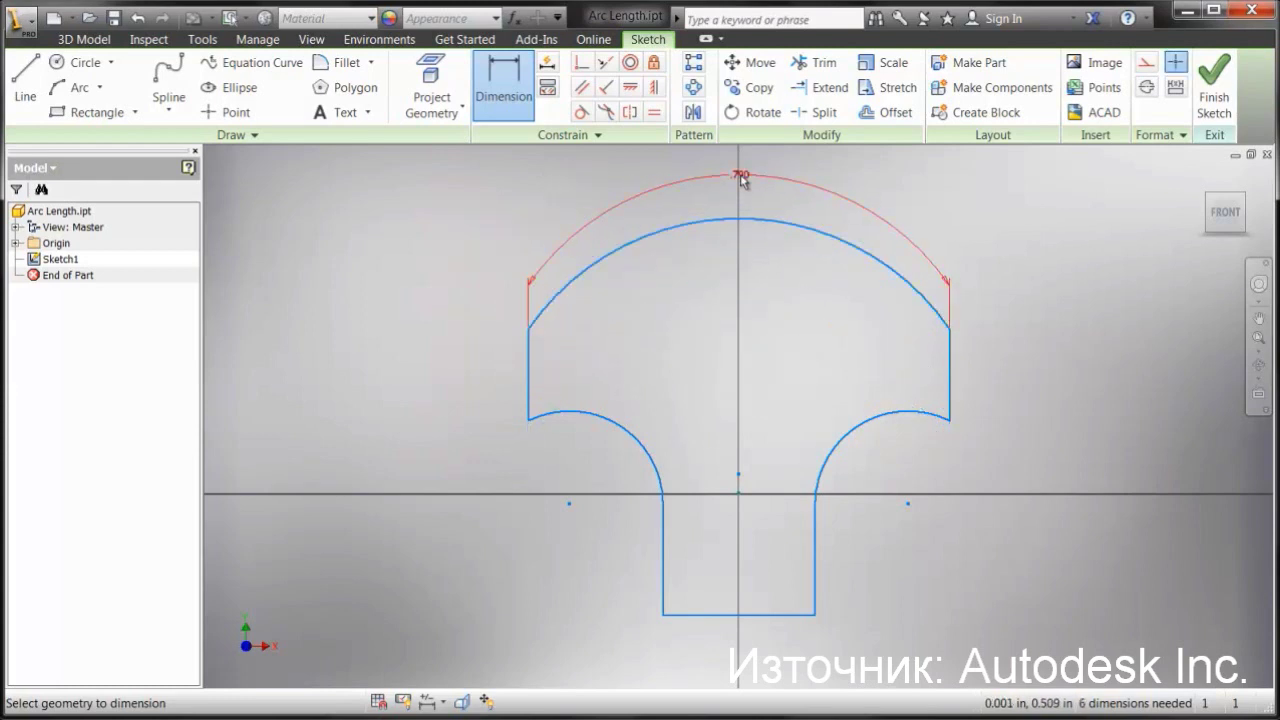
# Step: Add an arc length dimension to the lower-left concave arc and place it below the arc
pyautogui.click(628, 430)
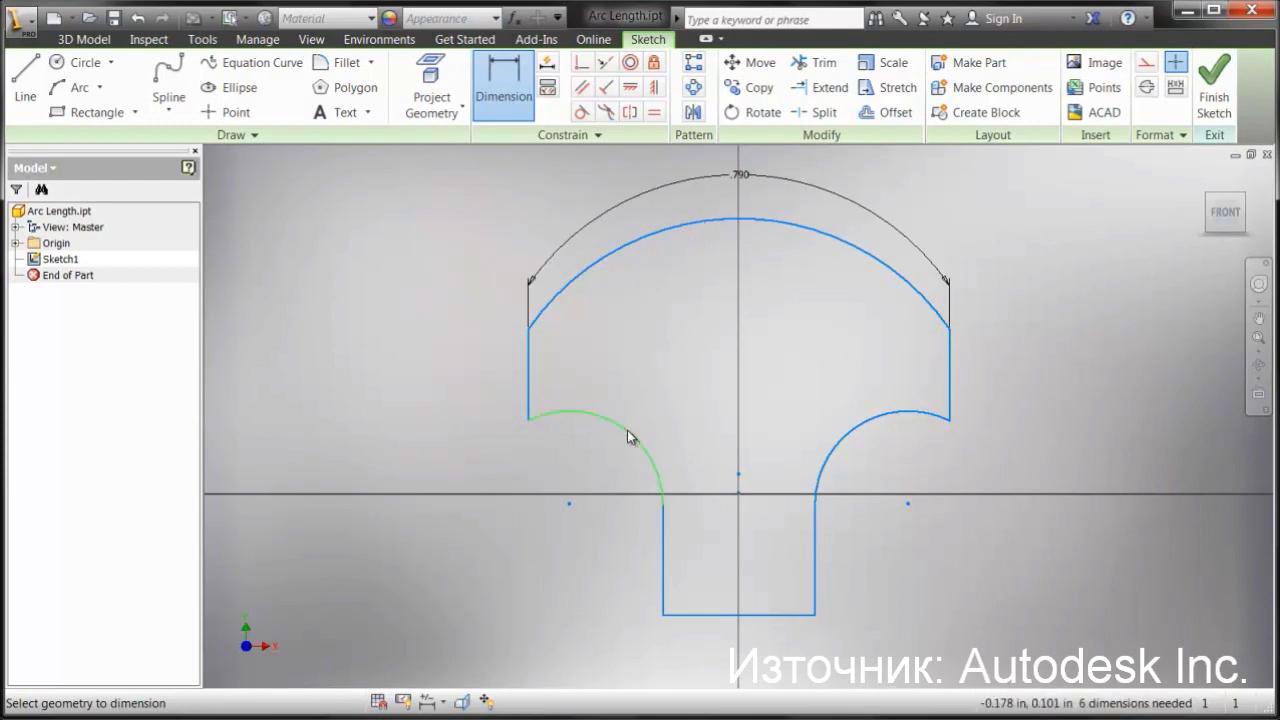
pyautogui.rightClick(608, 452)
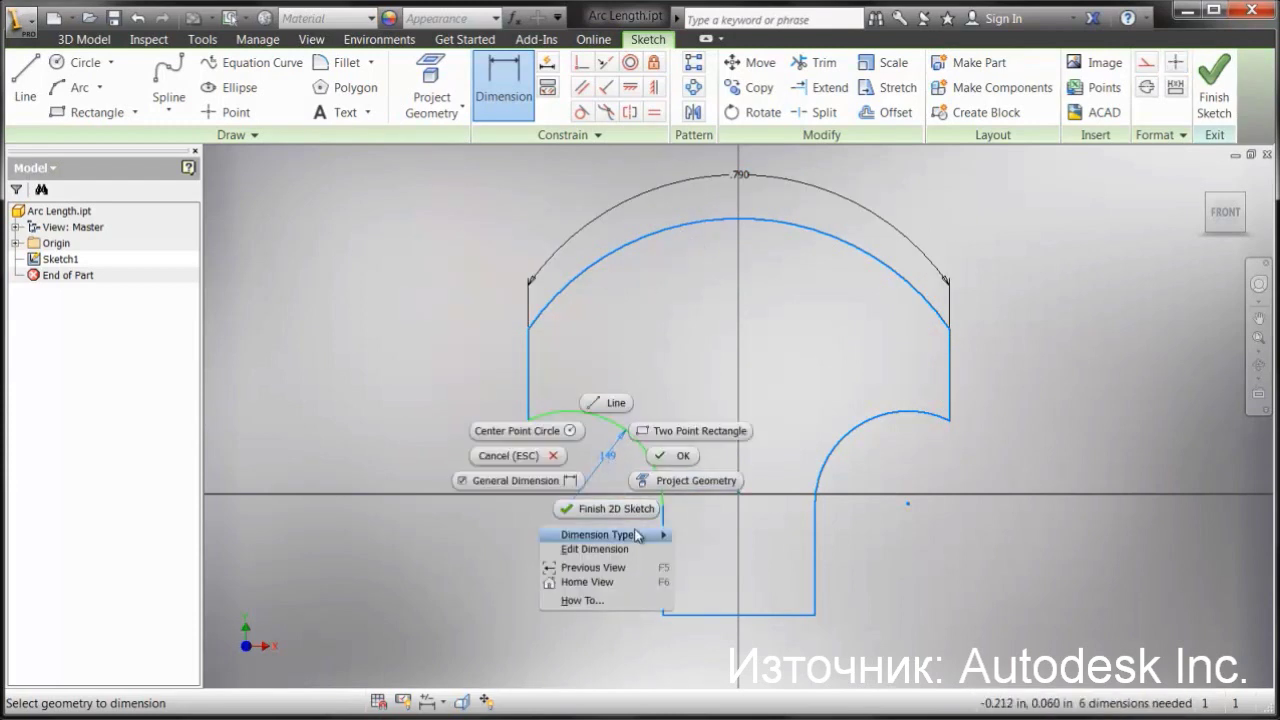
pyautogui.moveTo(645, 534)
pyautogui.click(730, 566)
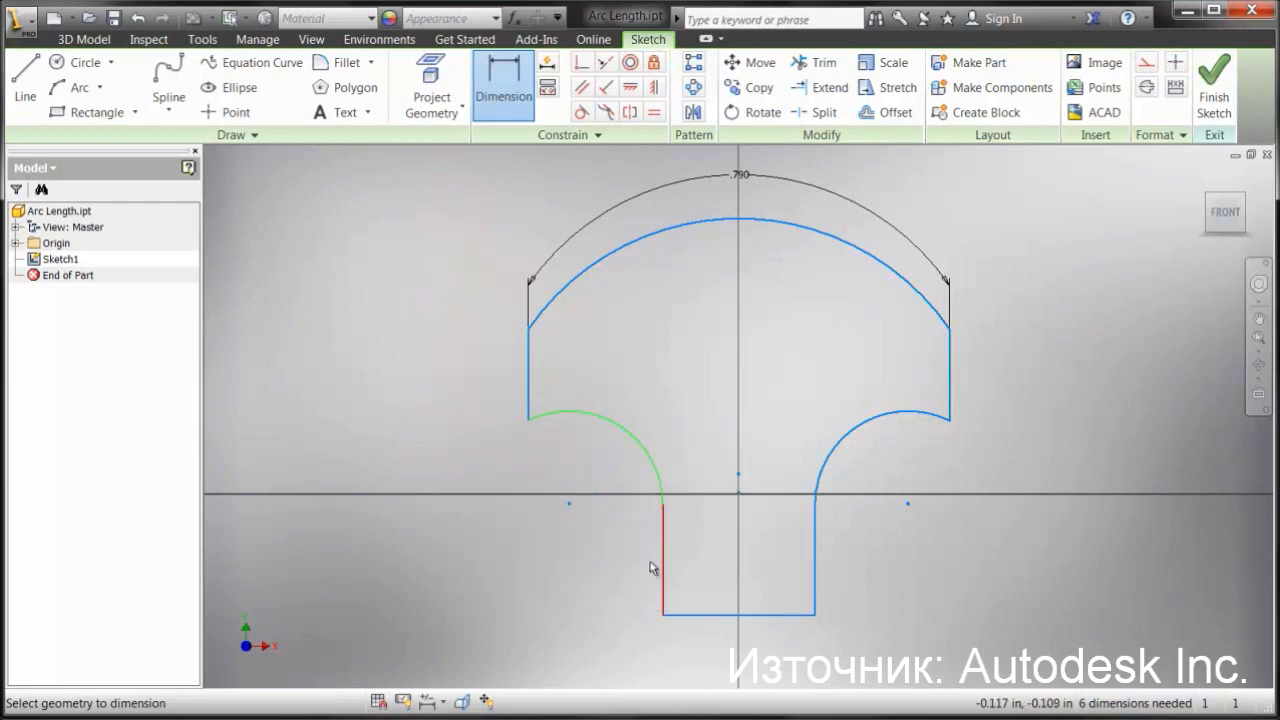
pyautogui.click(601, 503)
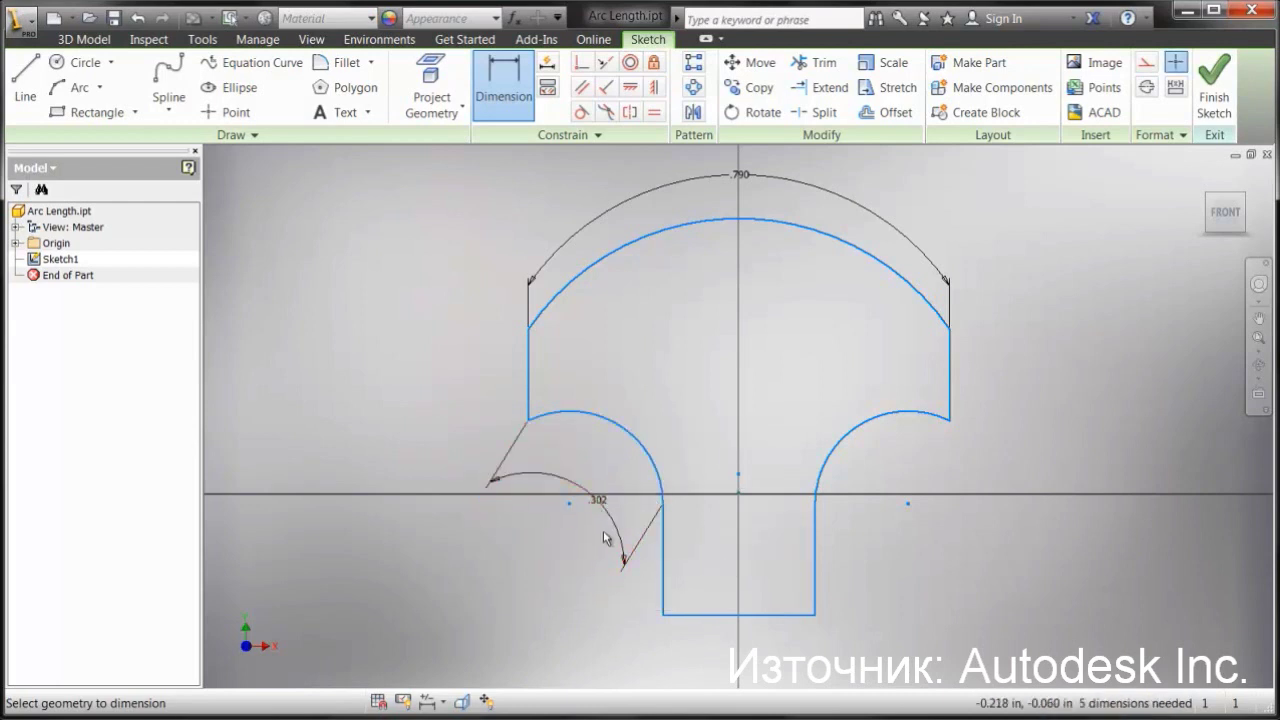
# Step: Set the lower-left arc's length dimension to .375 in
pyautogui.doubleClick(596, 504)
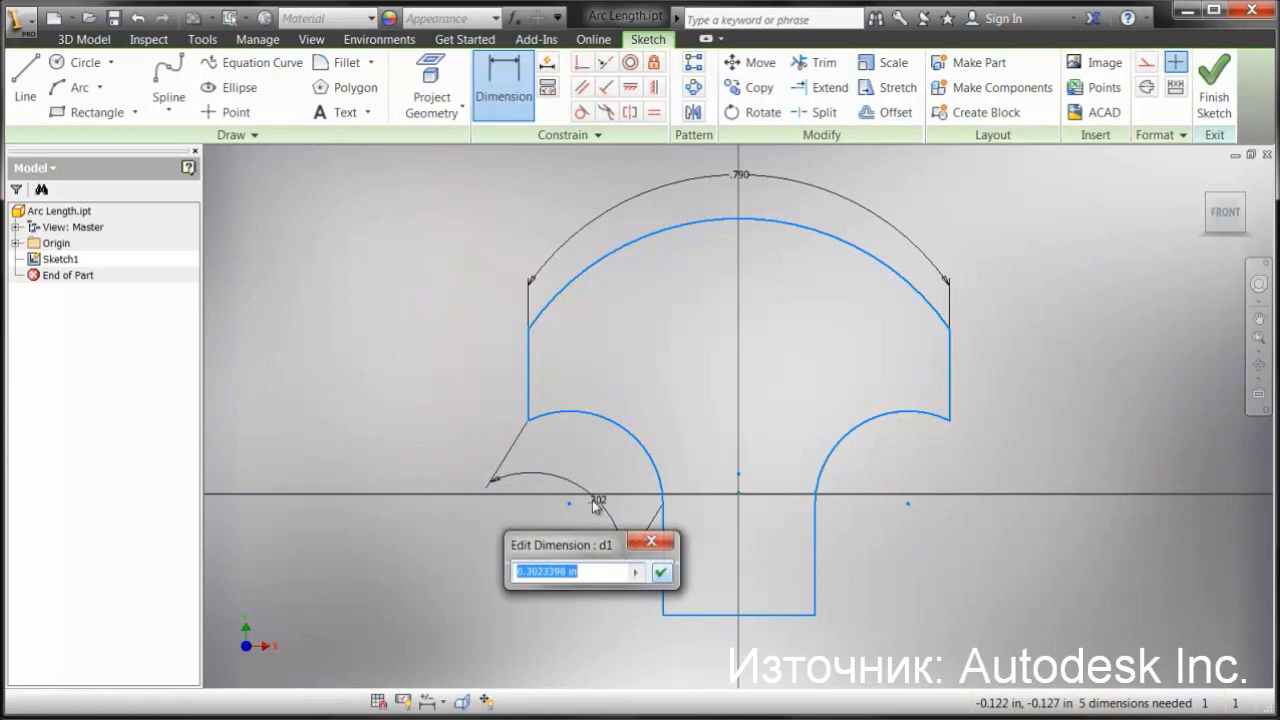
pyautogui.press('BackSpace')
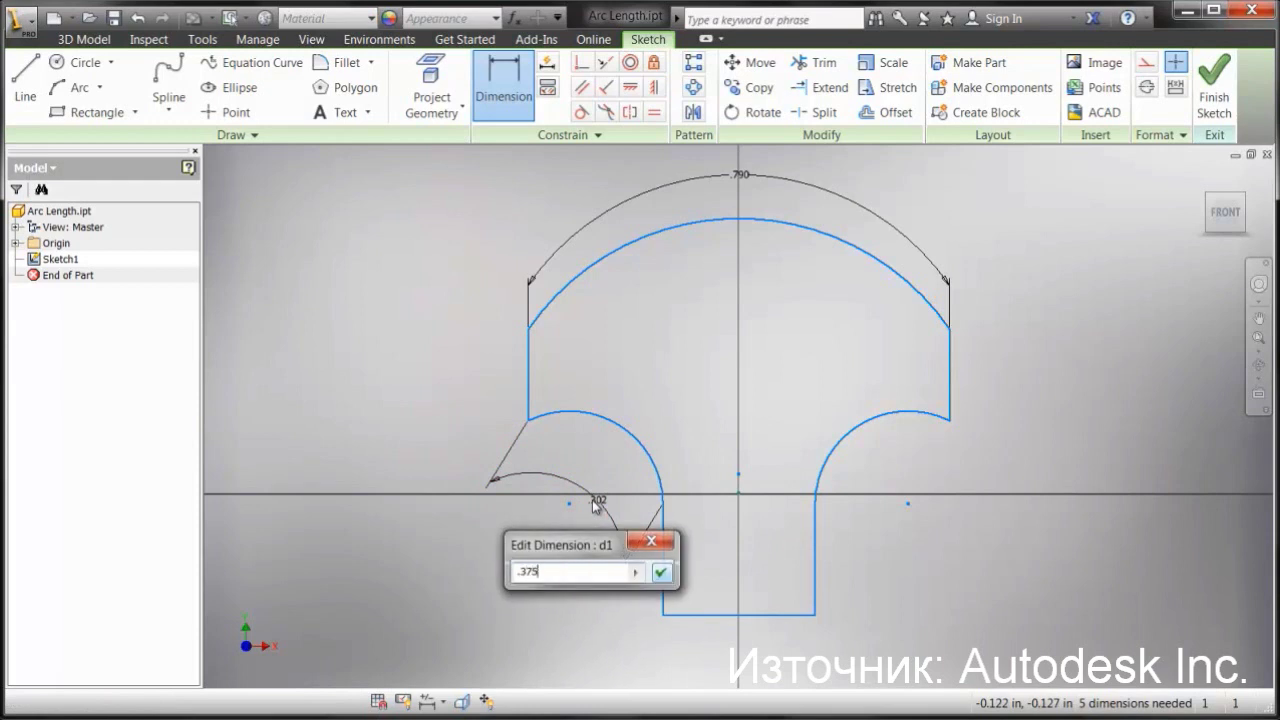
pyautogui.write('.375')
pyautogui.press('Return')
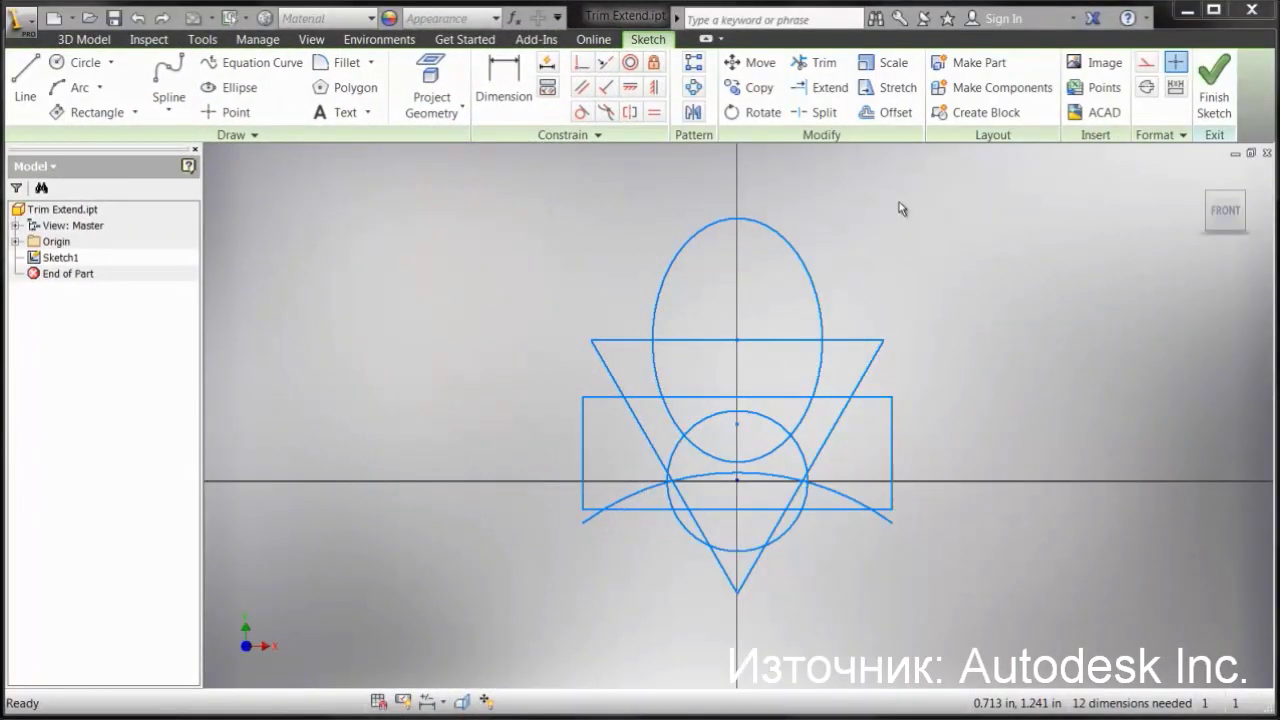
# Step: Trim overlapping segments near the triangle's bottom tip in the Trim Extend sketch and switch to the Extend tool
pyautogui.click(816, 62)
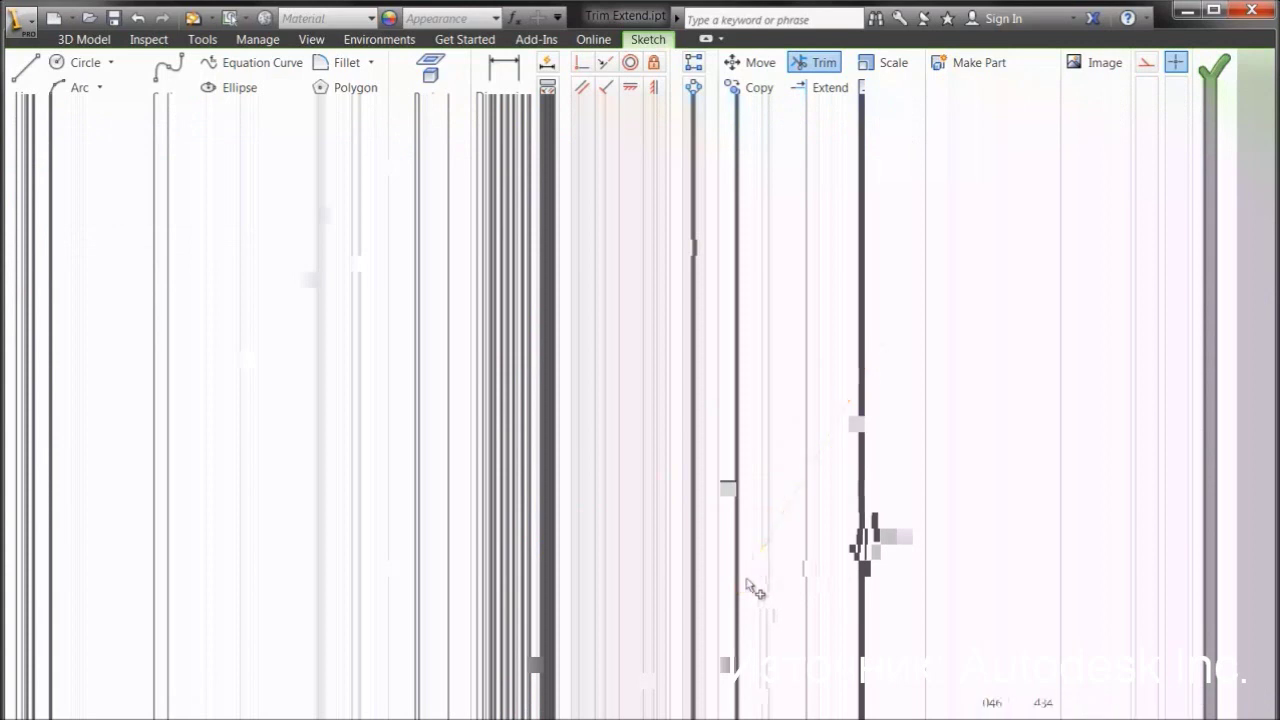
pyautogui.click(728, 580)
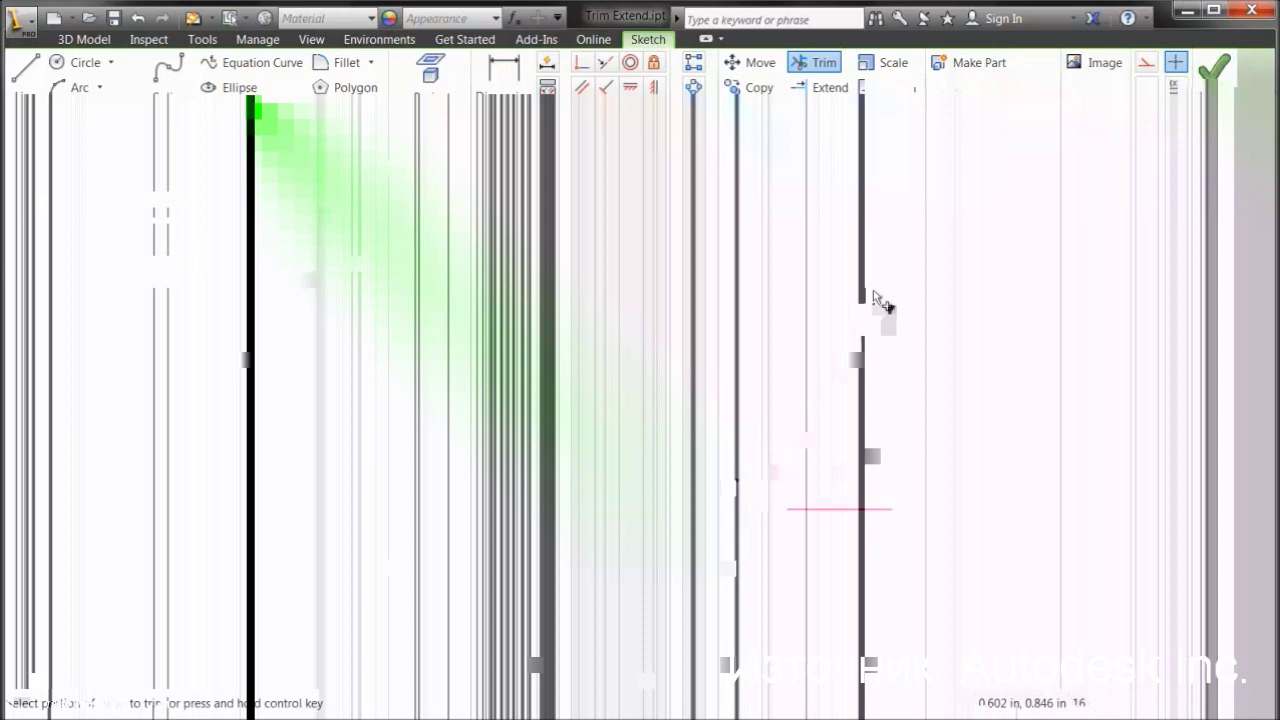
pyautogui.rightClick(875, 298)
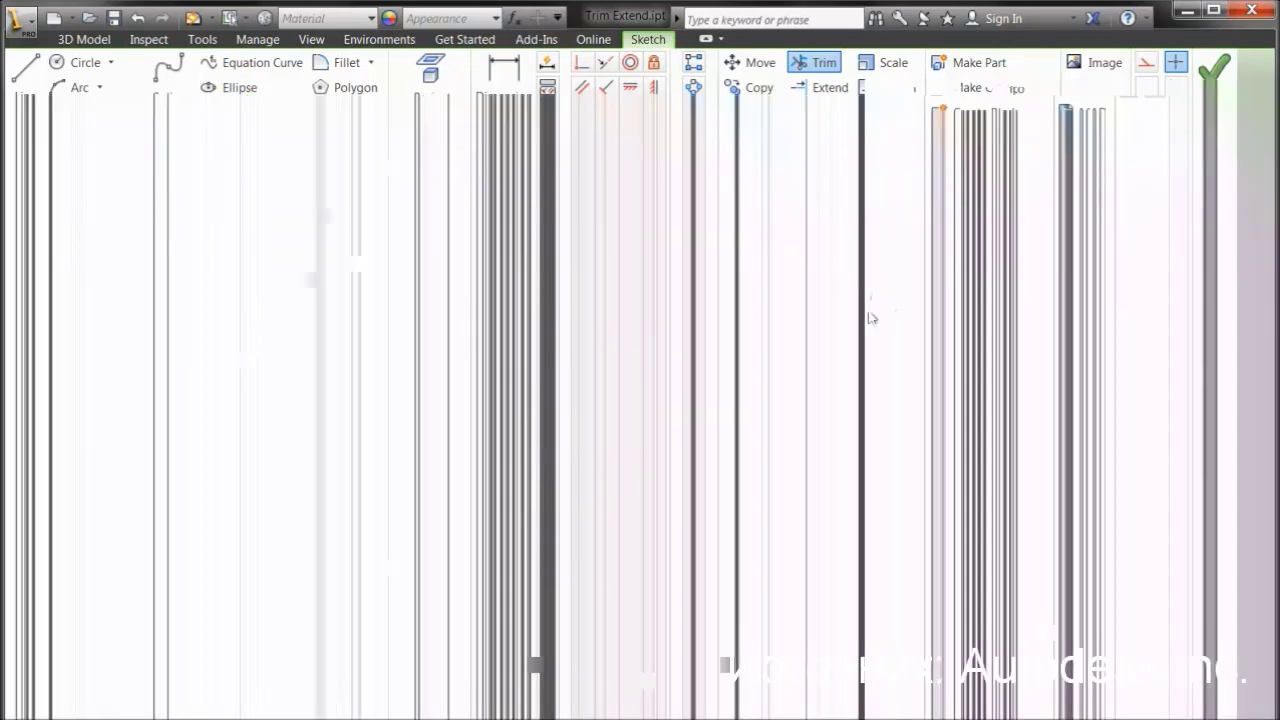
pyautogui.click(858, 362)
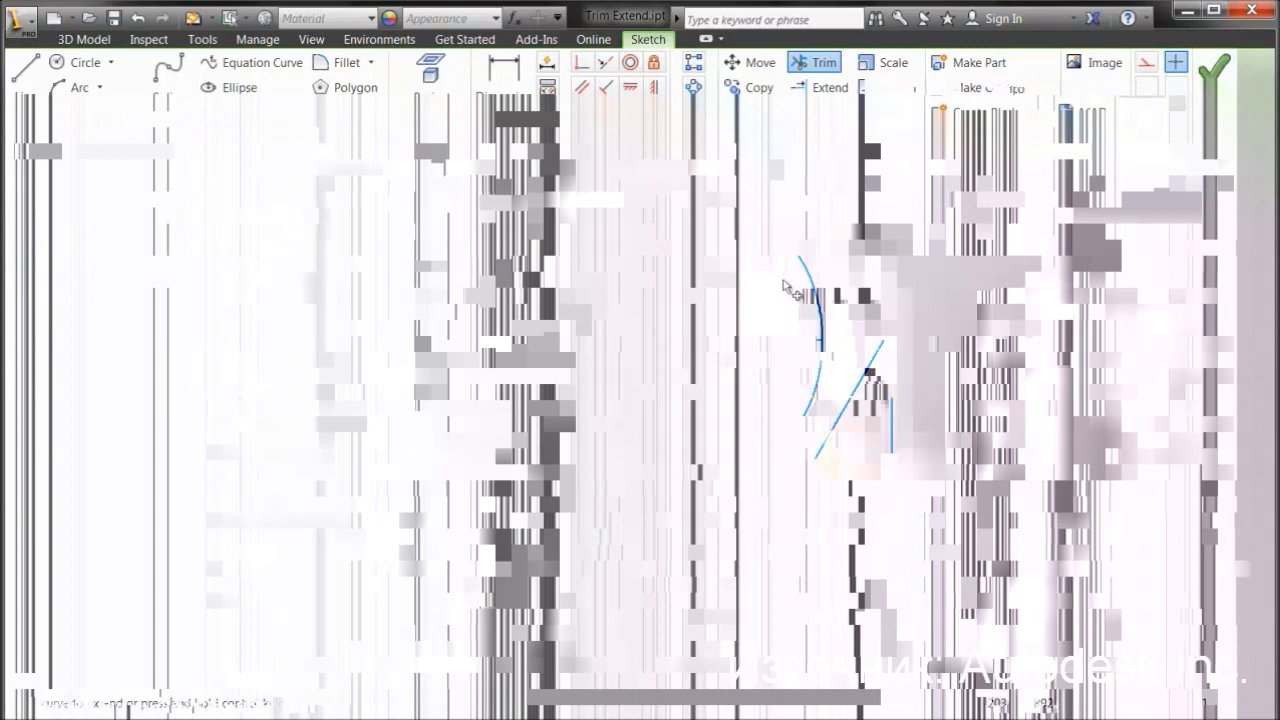
# Step: Extend the open sketch curves around the triangle and the rectangle's lower edge, and end the command
pyautogui.moveTo(785, 286)
pyautogui.mouseDown()
pyautogui.moveTo(797, 408)
pyautogui.moveTo(755, 531)
pyautogui.moveTo(774, 550)
pyautogui.moveTo(764, 531)
pyautogui.moveTo(701, 542)
pyautogui.moveTo(722, 526)
pyautogui.moveTo(706, 511)
pyautogui.mouseUp()
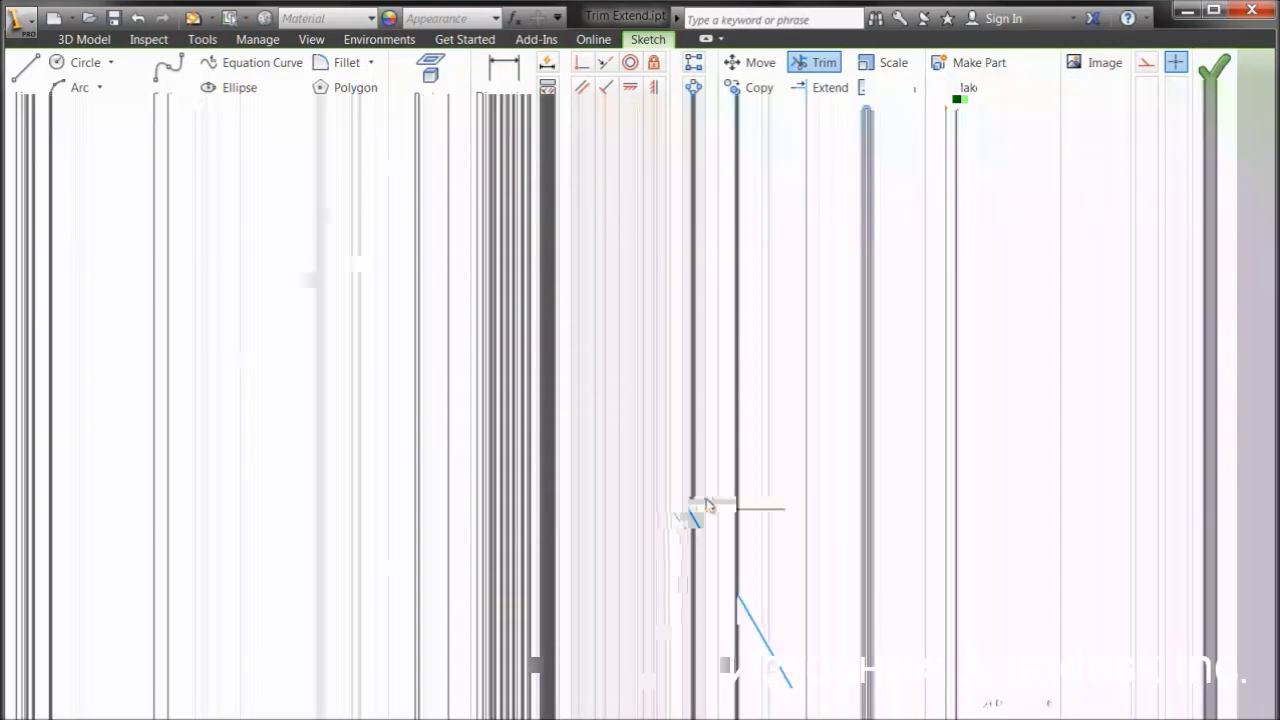
pyautogui.click(783, 508)
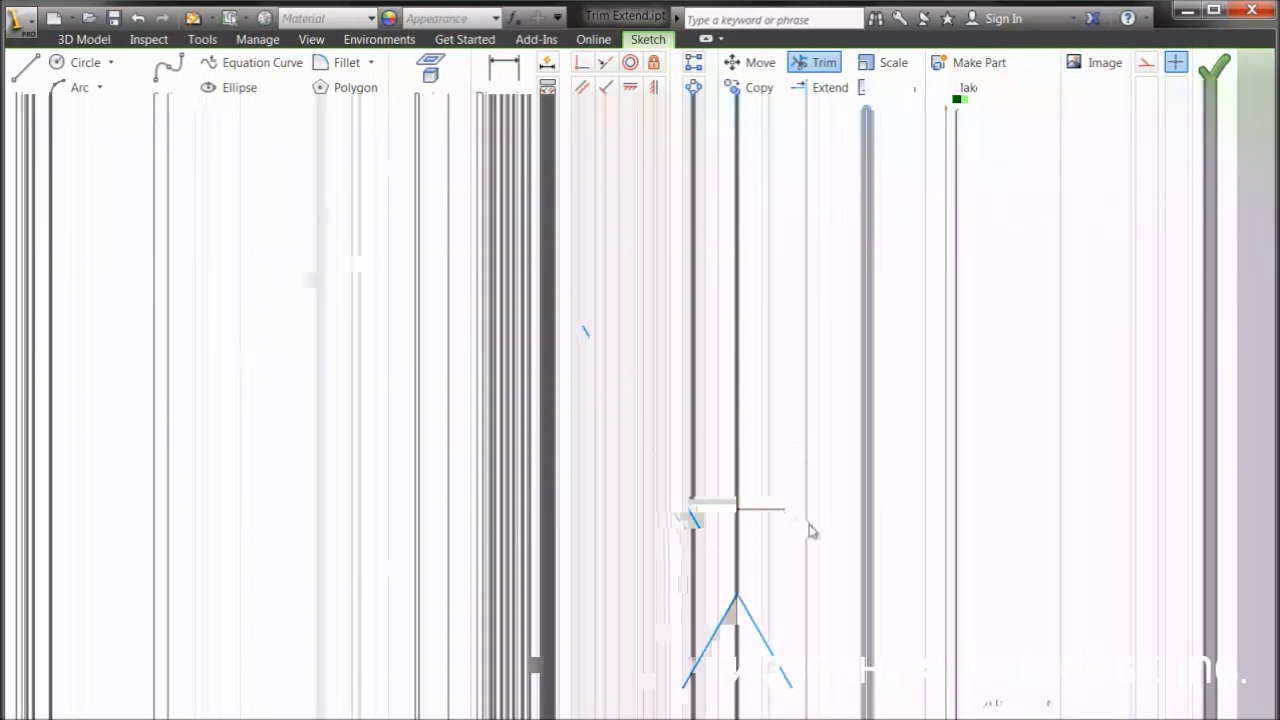
pyautogui.rightClick(820, 583)
pyautogui.click(876, 579)
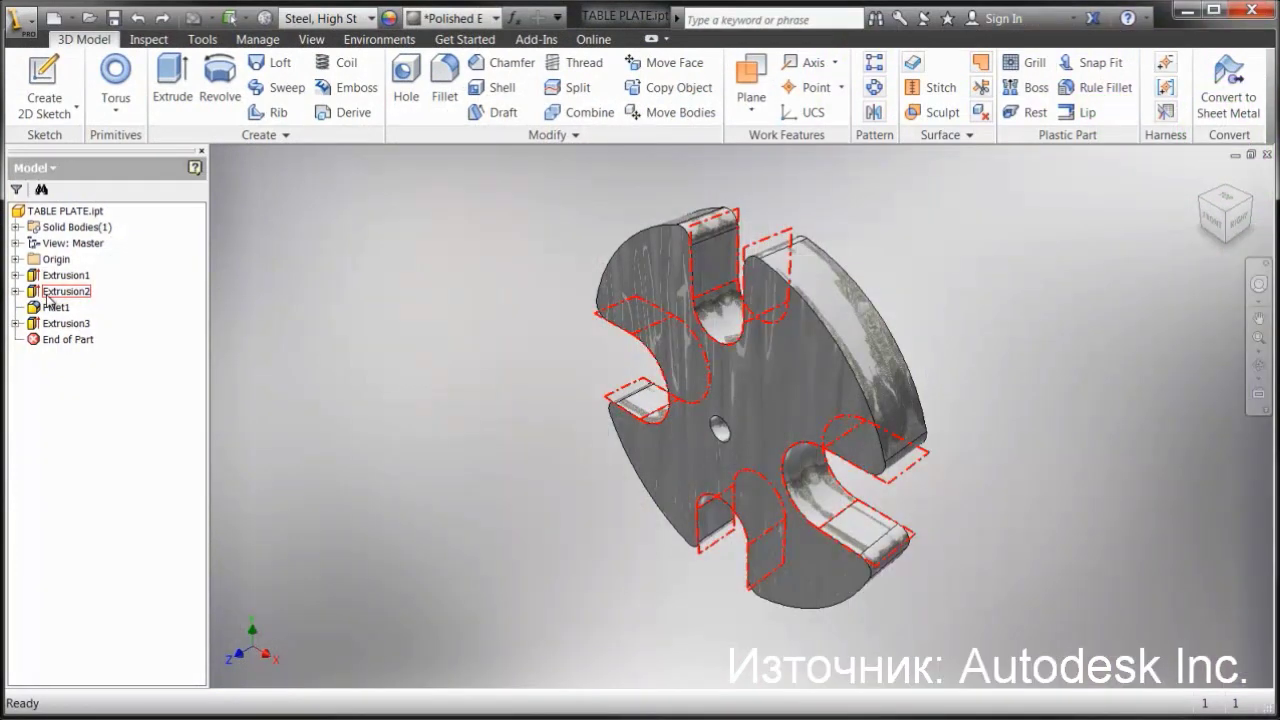
# Step: Give Extrusion2, Fillet1 and Extrusion3 of the table plate a textured gold feature appearance through their properties
pyautogui.click(48, 292)
pyautogui.keyDown('shift'); pyautogui.click(60, 324); pyautogui.keyUp('shift')
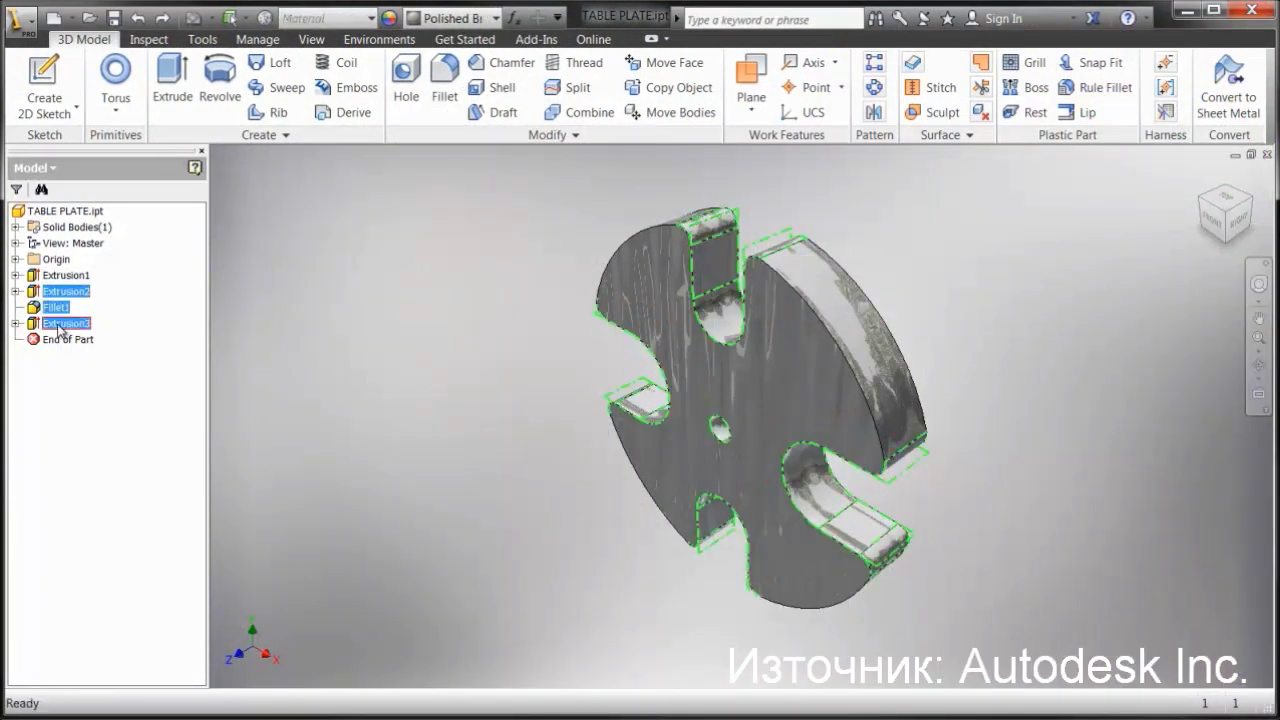
pyautogui.rightClick(58, 325)
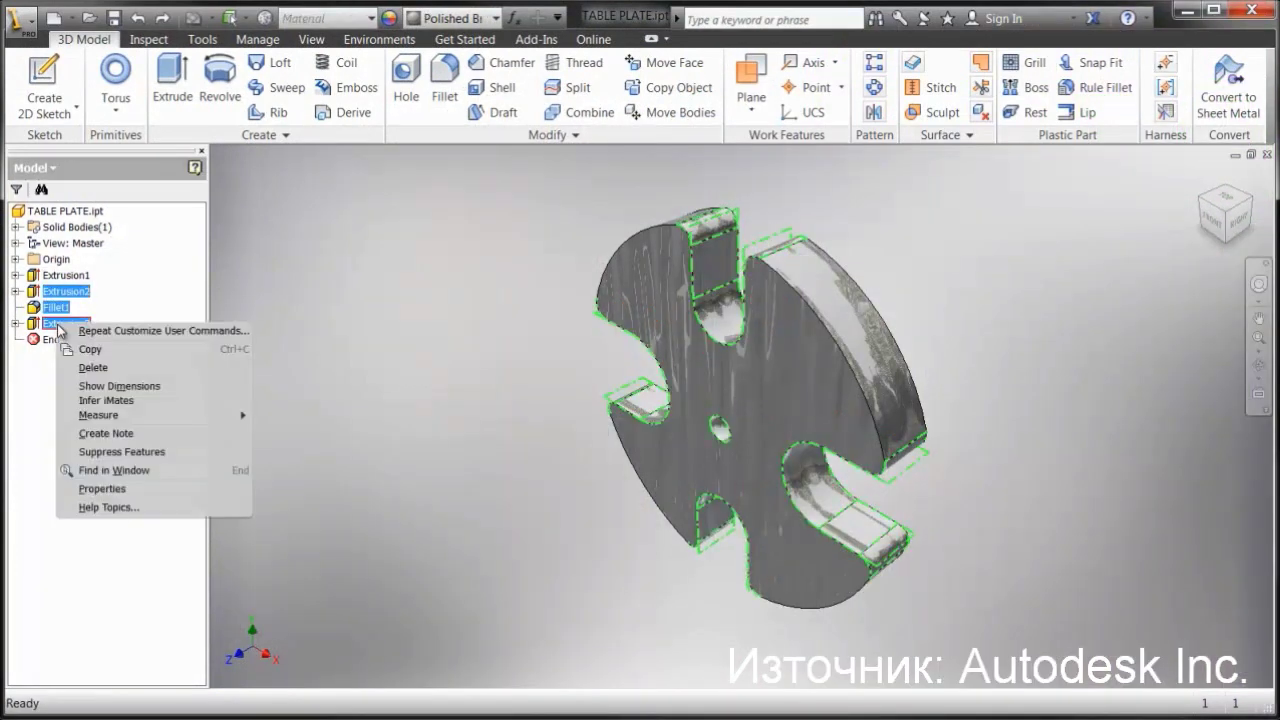
pyautogui.click(161, 490)
pyautogui.click(380, 215)
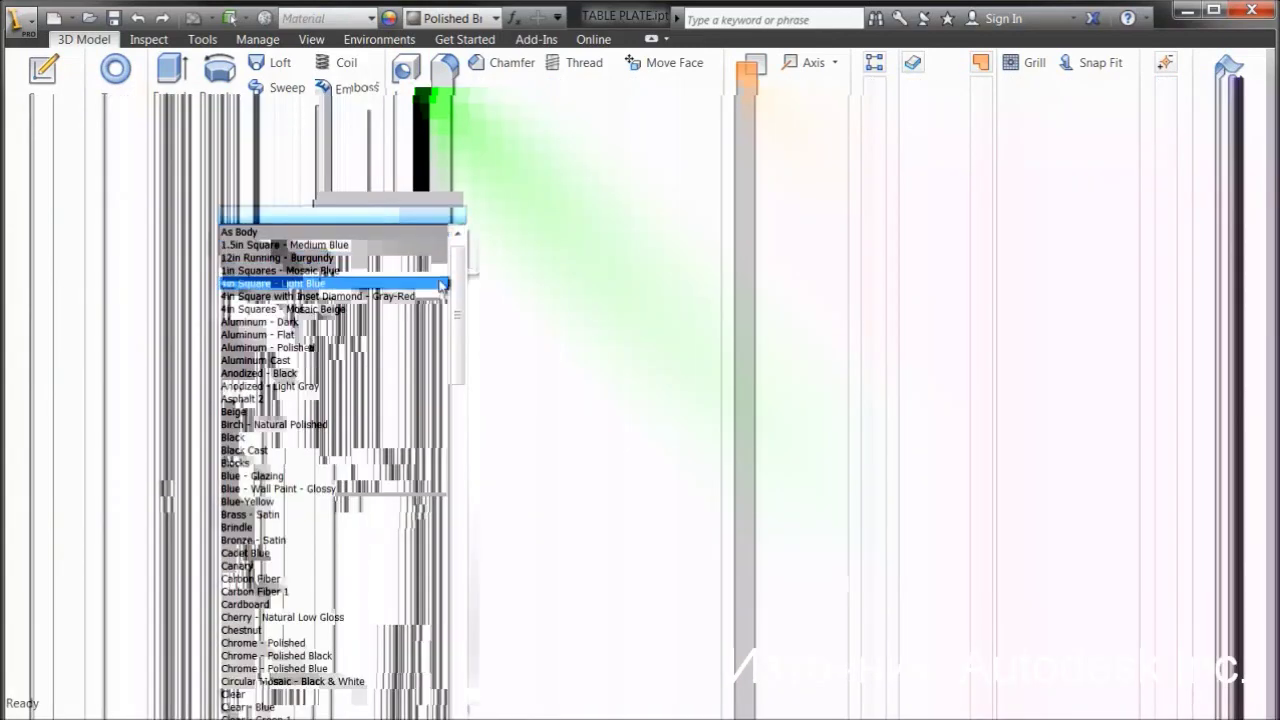
pyautogui.moveTo(458, 297); pyautogui.dragTo(461, 470)
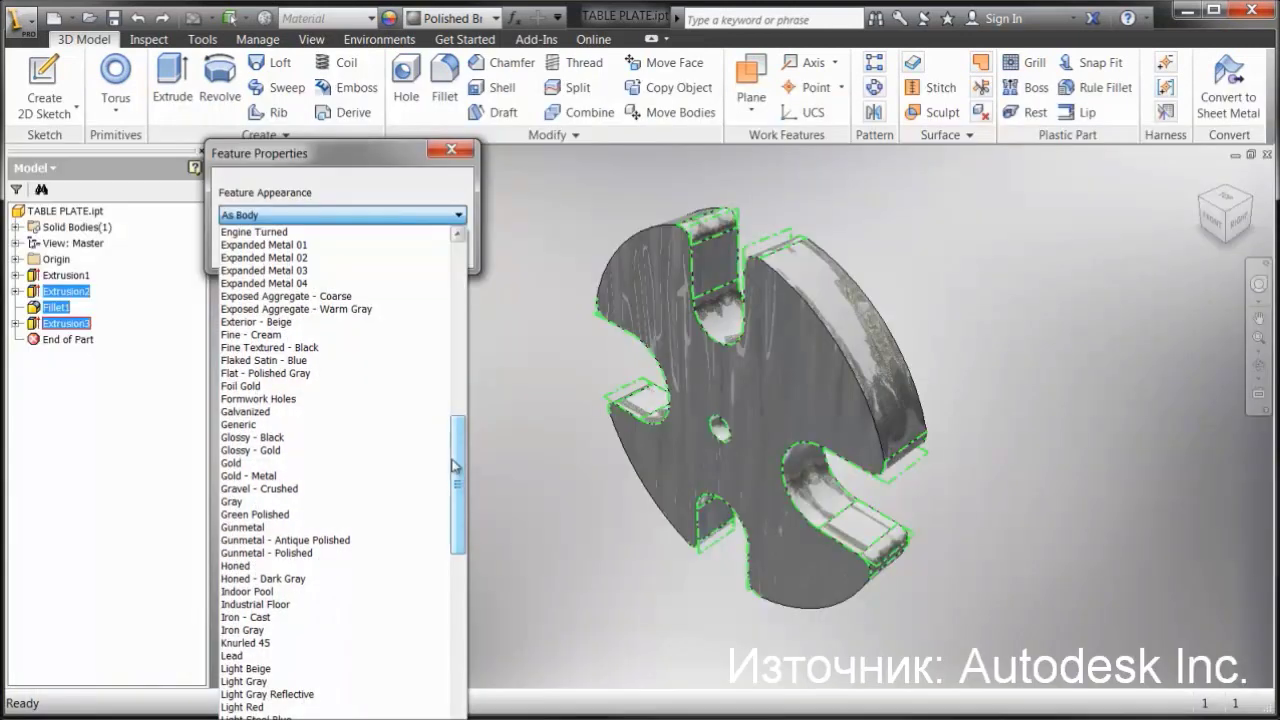
pyautogui.click(318, 399)
pyautogui.click(355, 250)
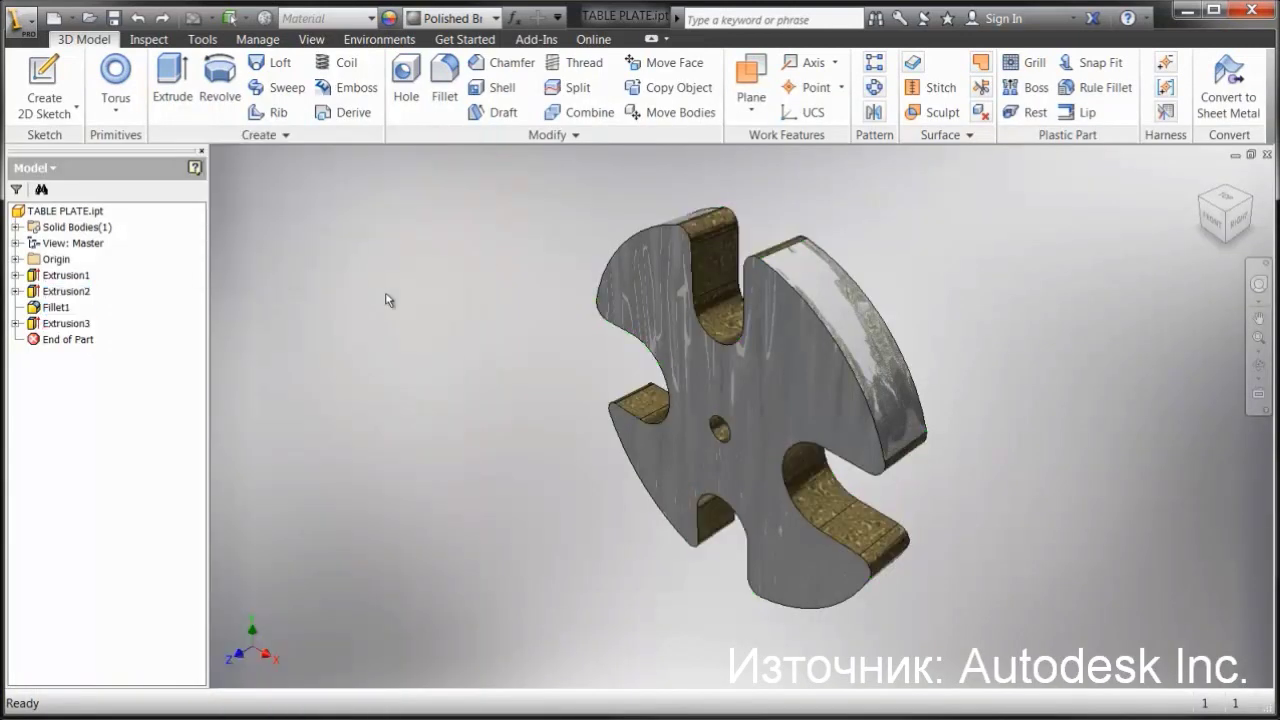
# Step: Set the face appearance of the table plate's front face and outer rim face to Asphalt 2
pyautogui.click(755, 403)
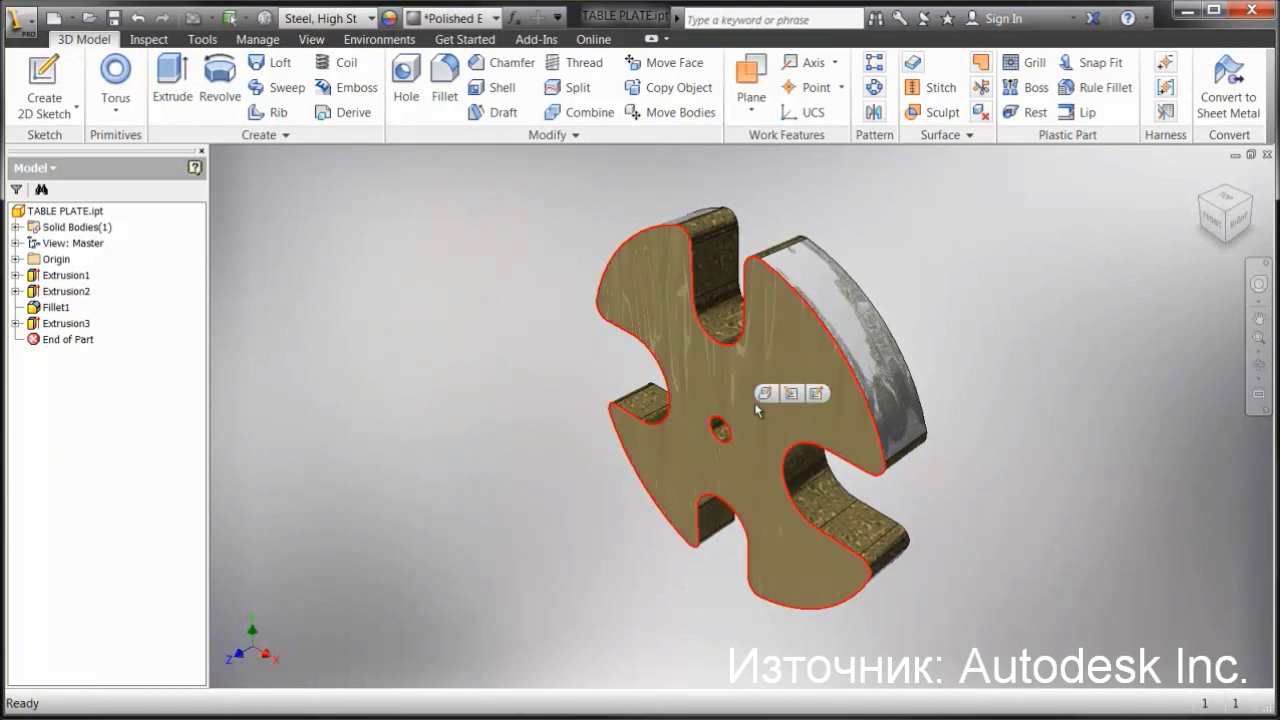
pyautogui.rightClick(858, 332)
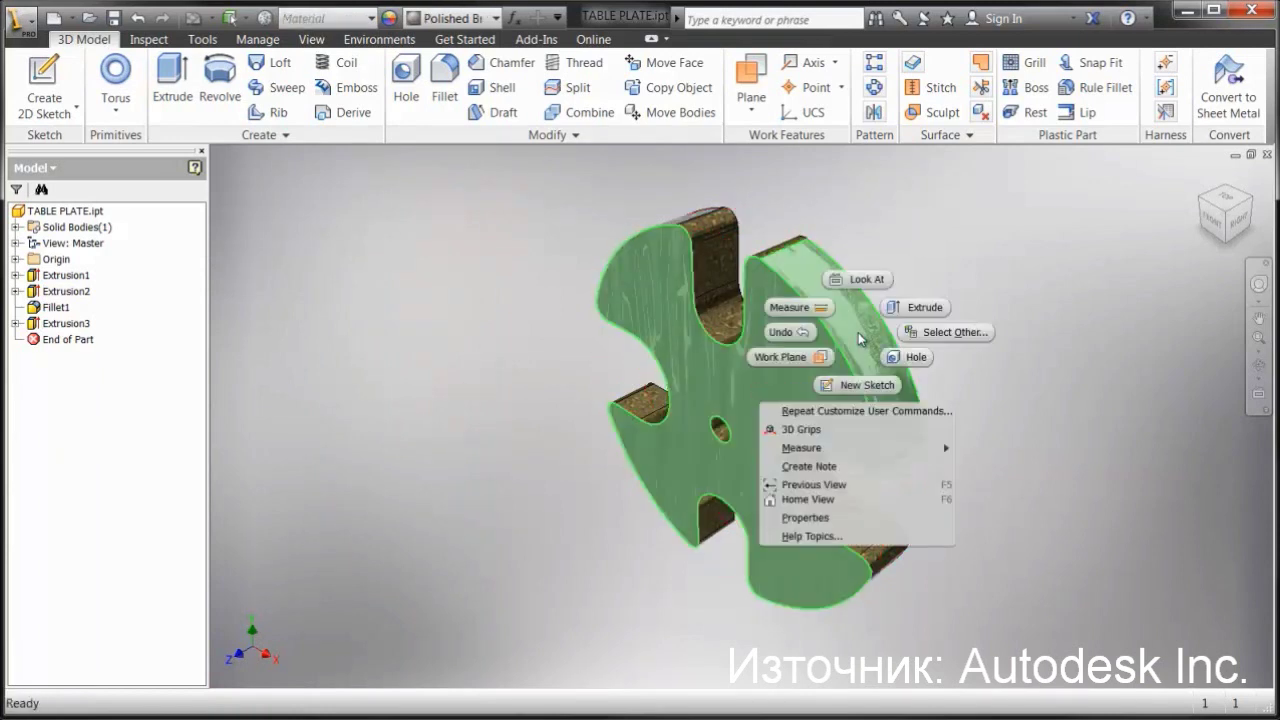
pyautogui.click(845, 517)
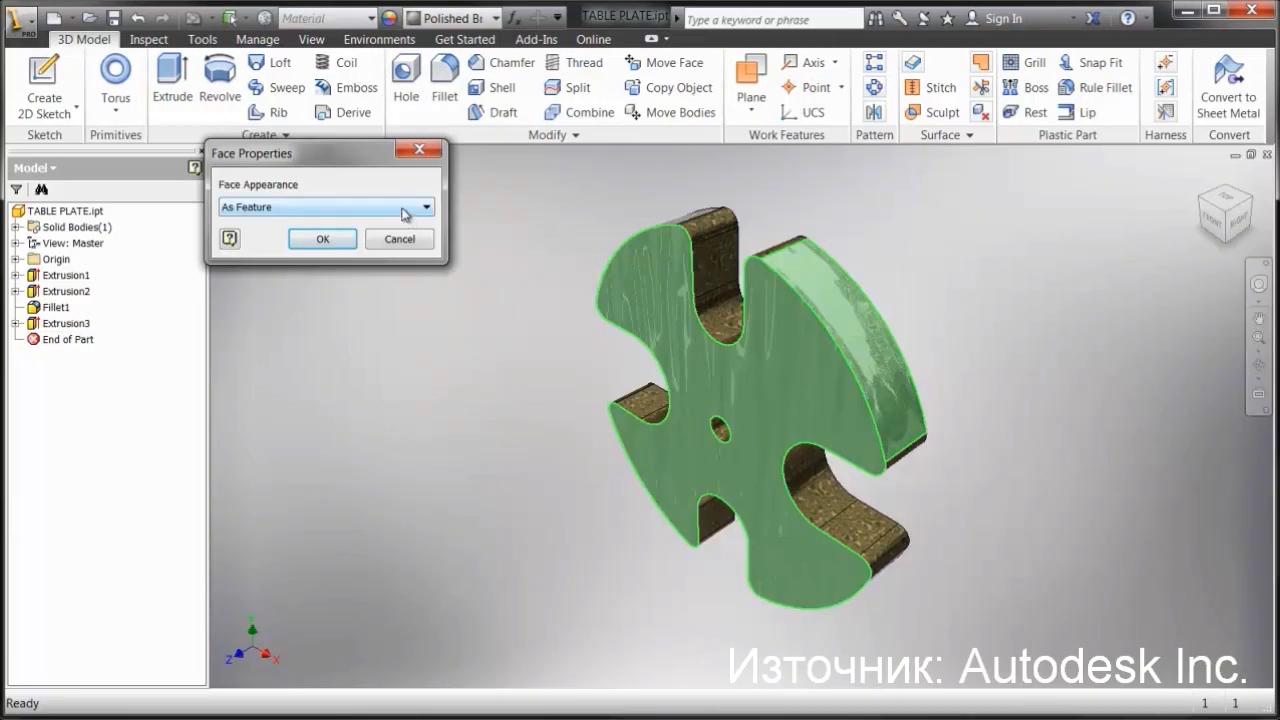
pyautogui.click(402, 209)
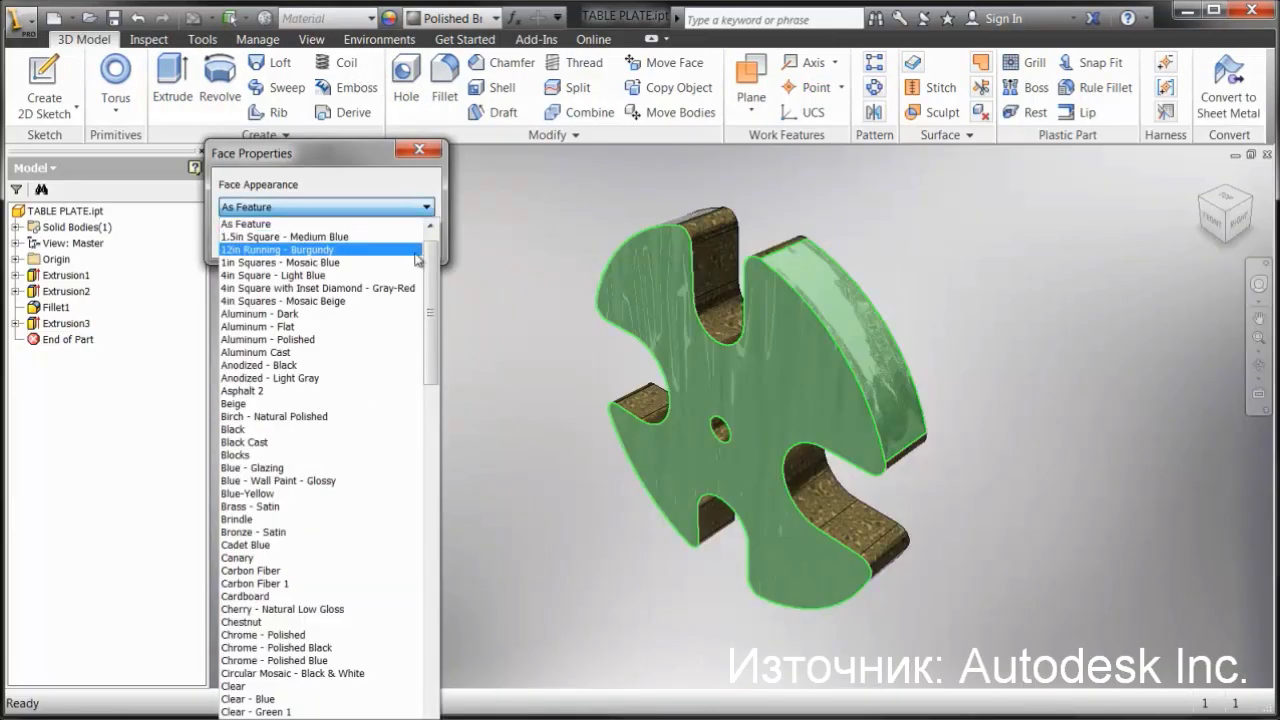
pyautogui.click(353, 388)
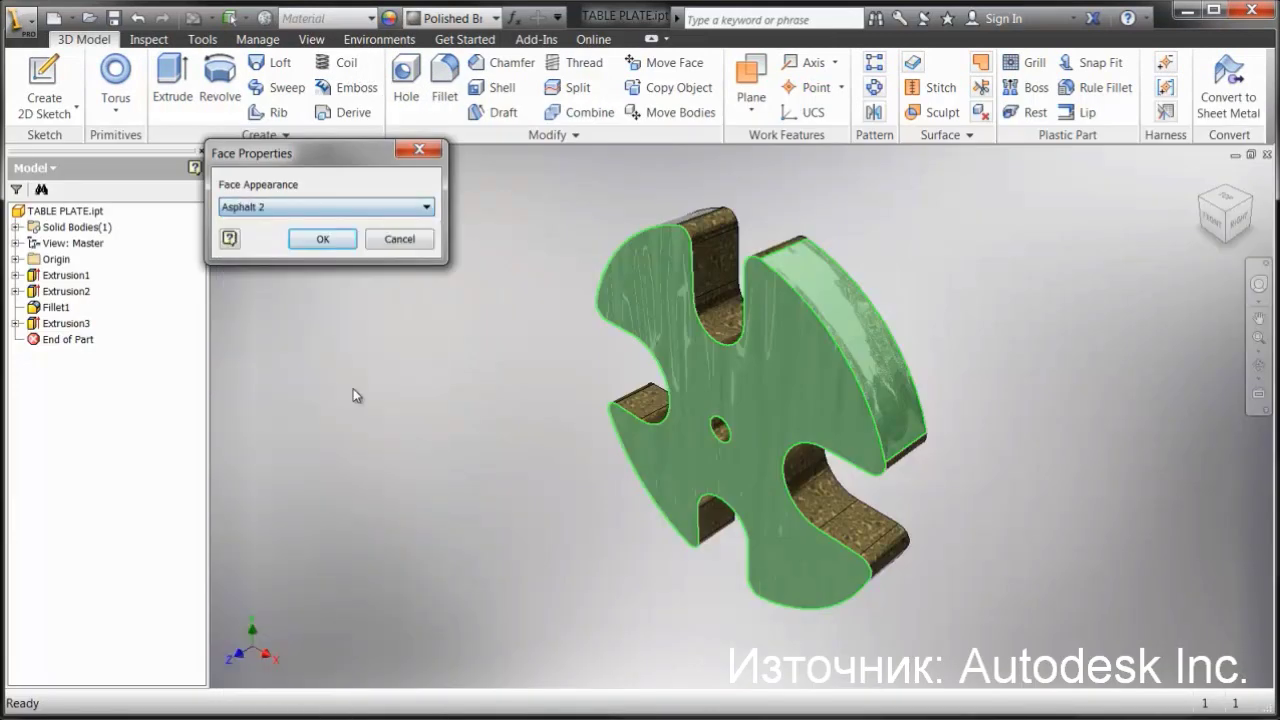
pyautogui.click(316, 240)
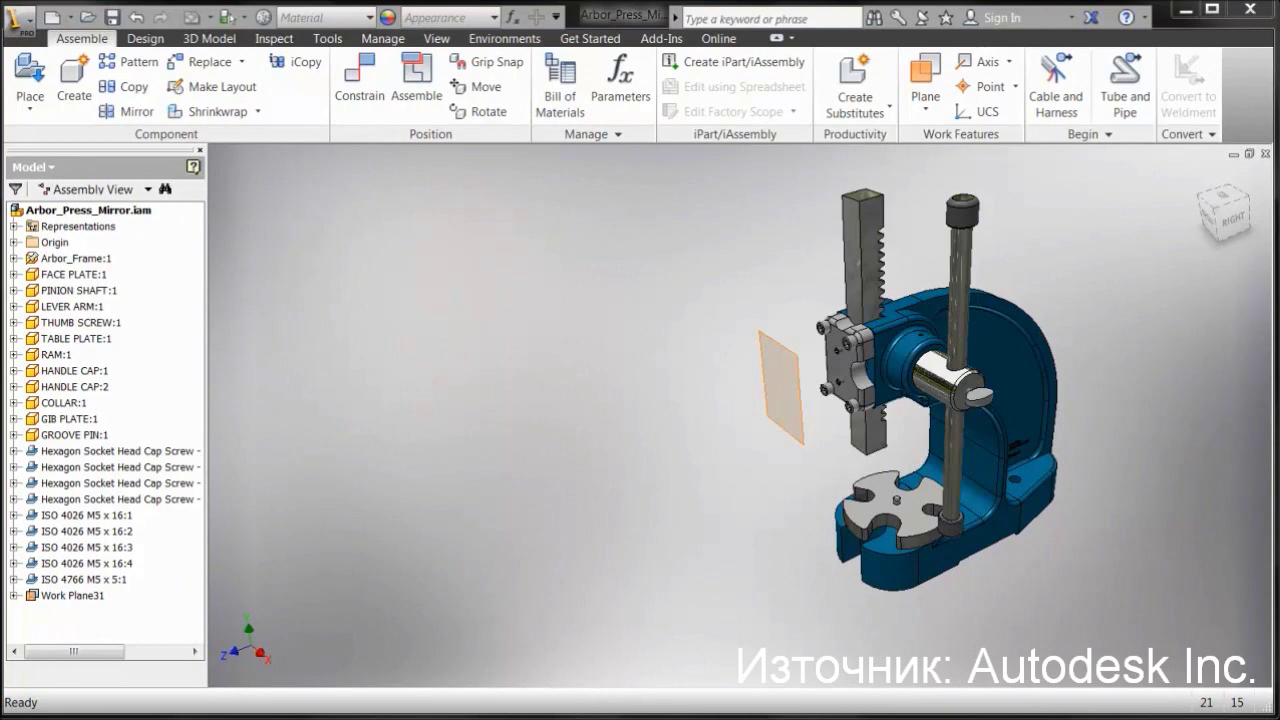
# Step: Set up a mirror of the entire Arbor_Press_Mirror assembly about Work Plane31
pyautogui.click(120, 111)
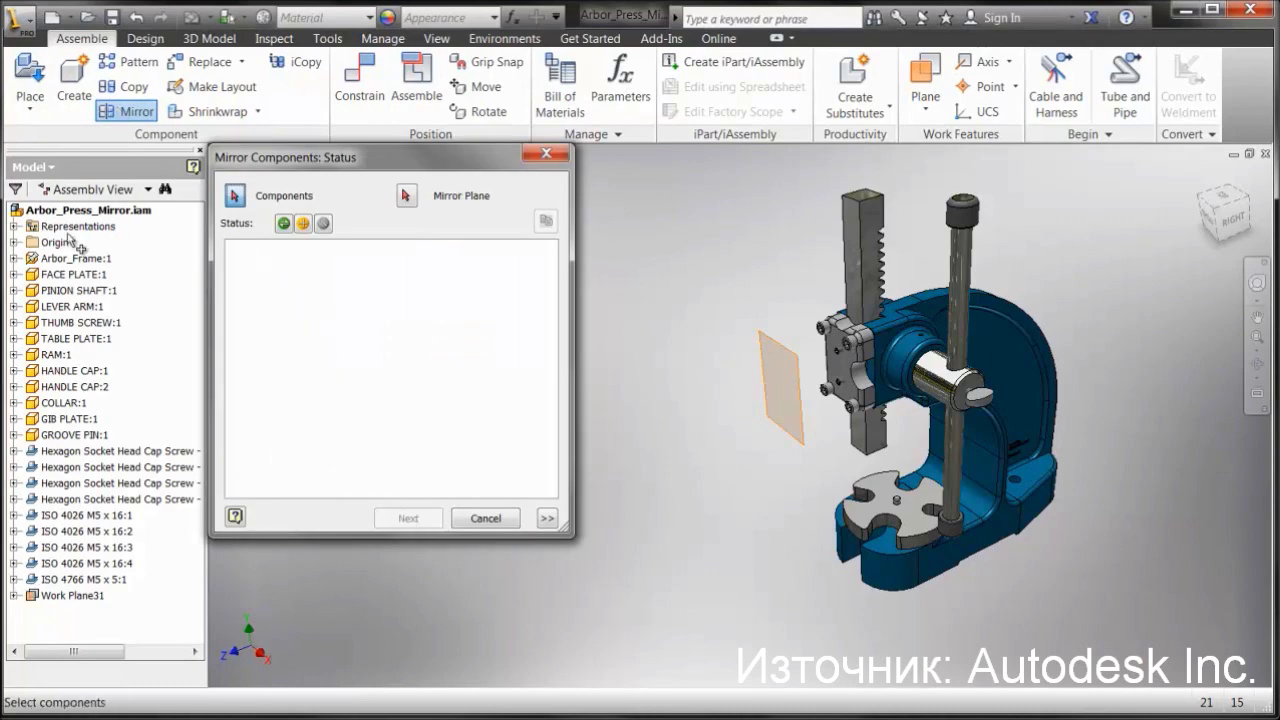
pyautogui.click(42, 212)
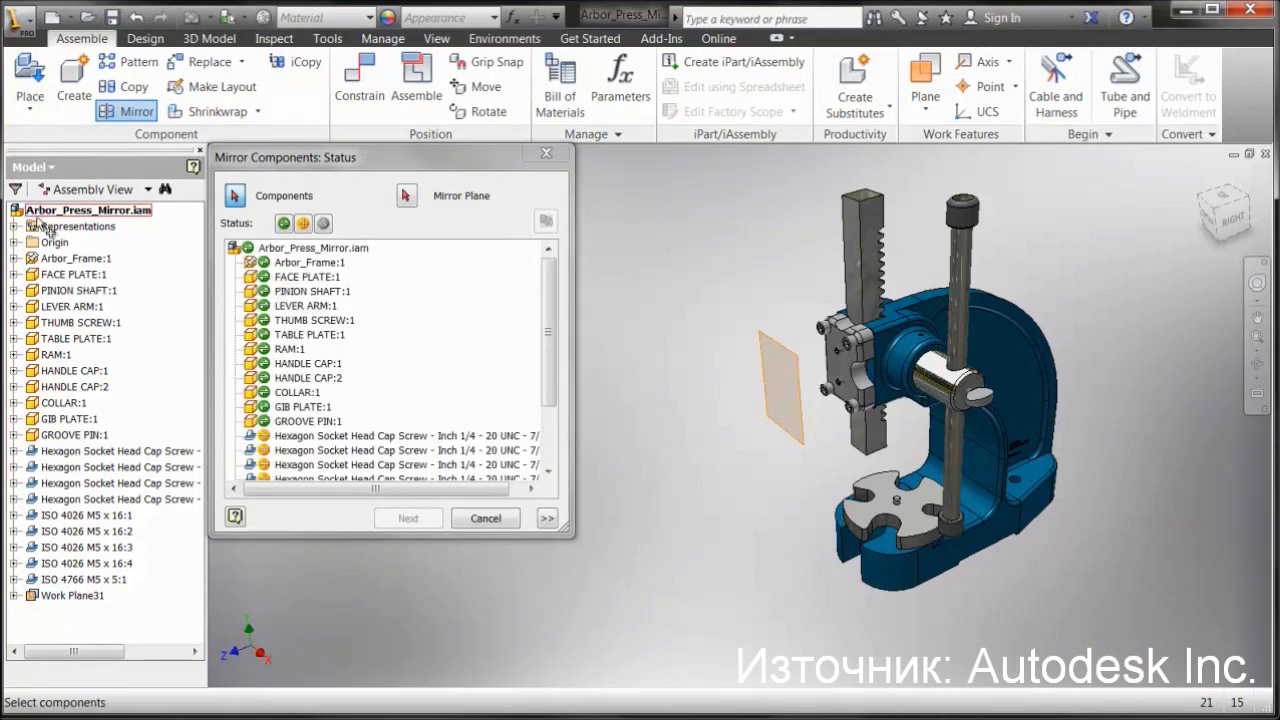
pyautogui.click(406, 196)
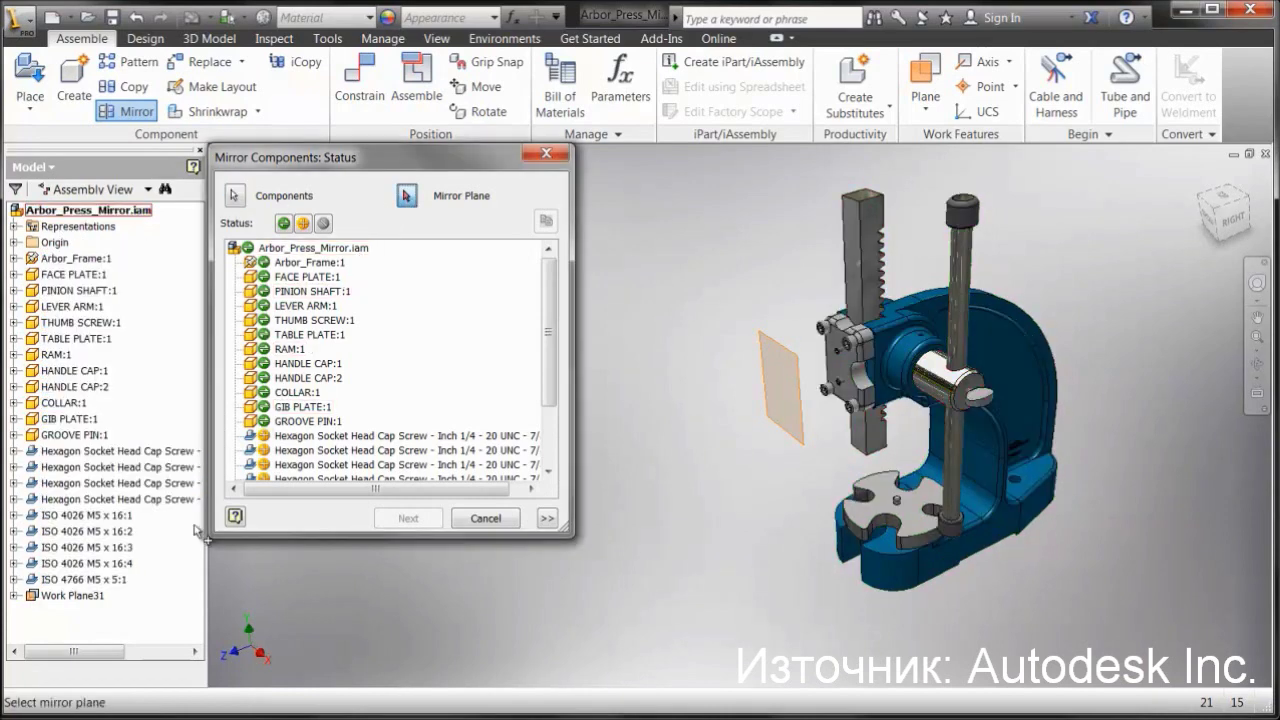
pyautogui.click(75, 598)
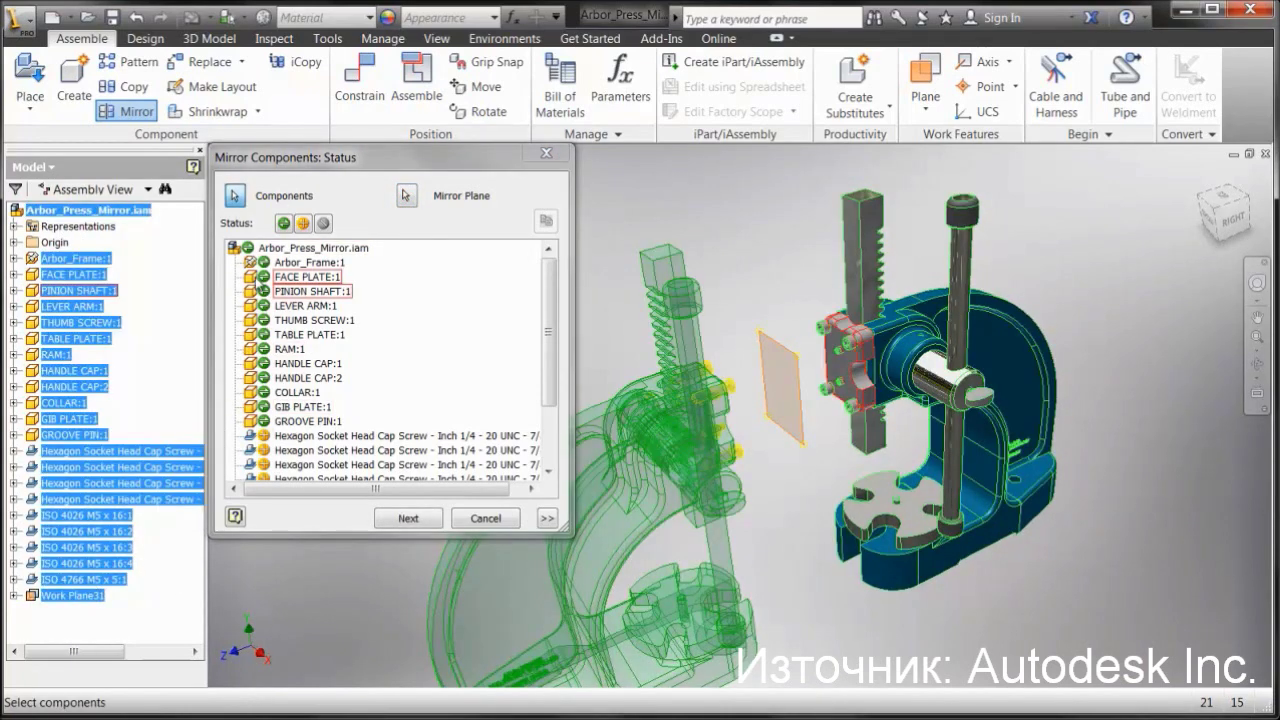
# Step: Set the mirror status of the whole assembly and all its components to reuse, and review the component list
pyautogui.click(273, 251)
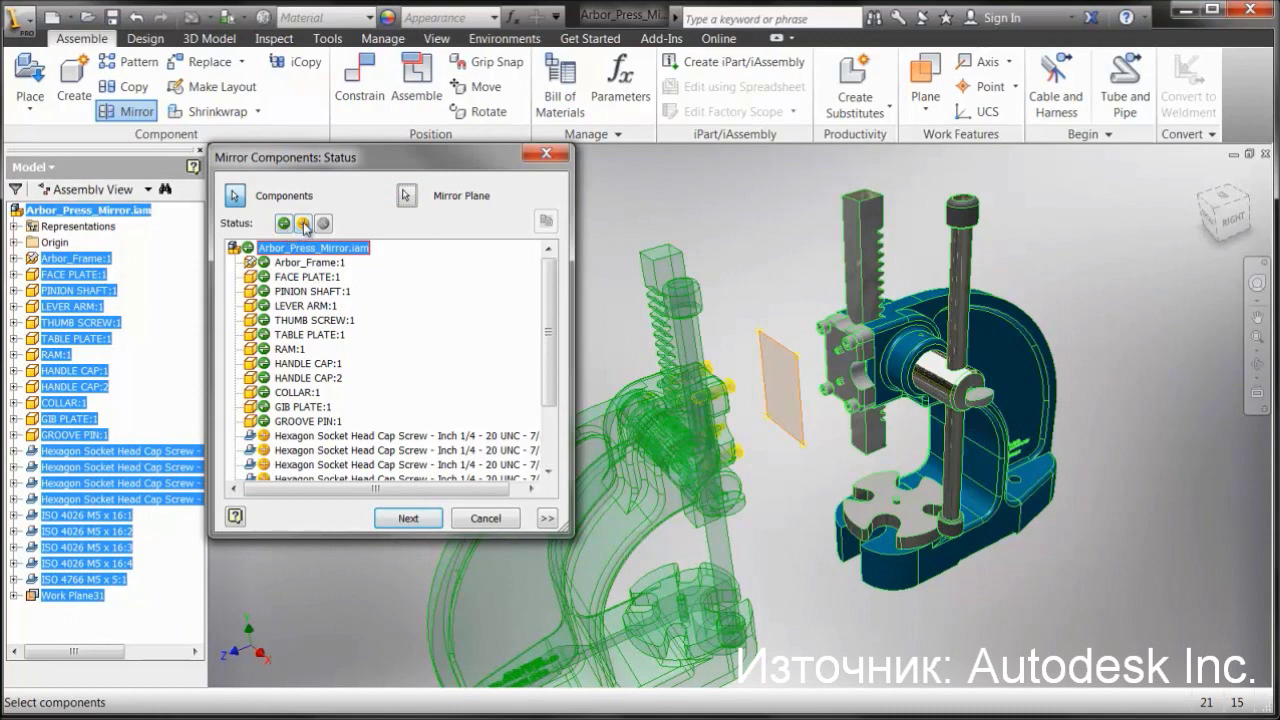
pyautogui.click(303, 223)
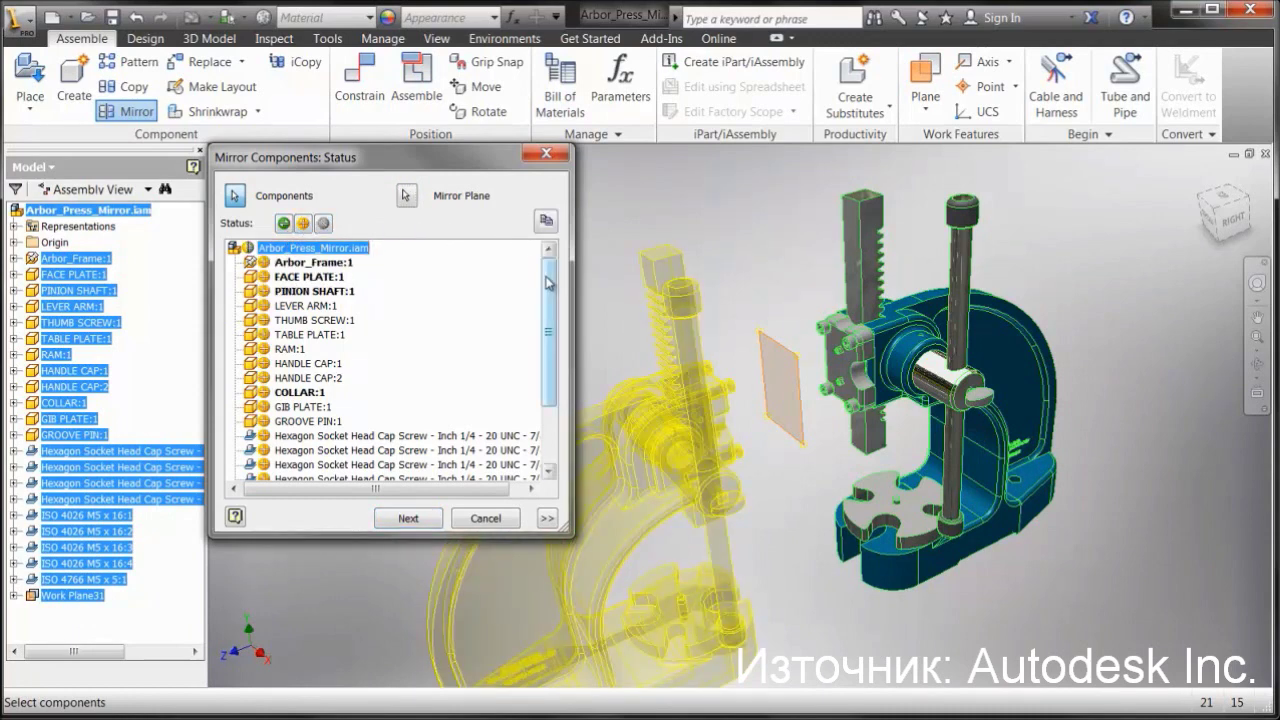
pyautogui.moveTo(550, 300); pyautogui.dragTo(550, 268)
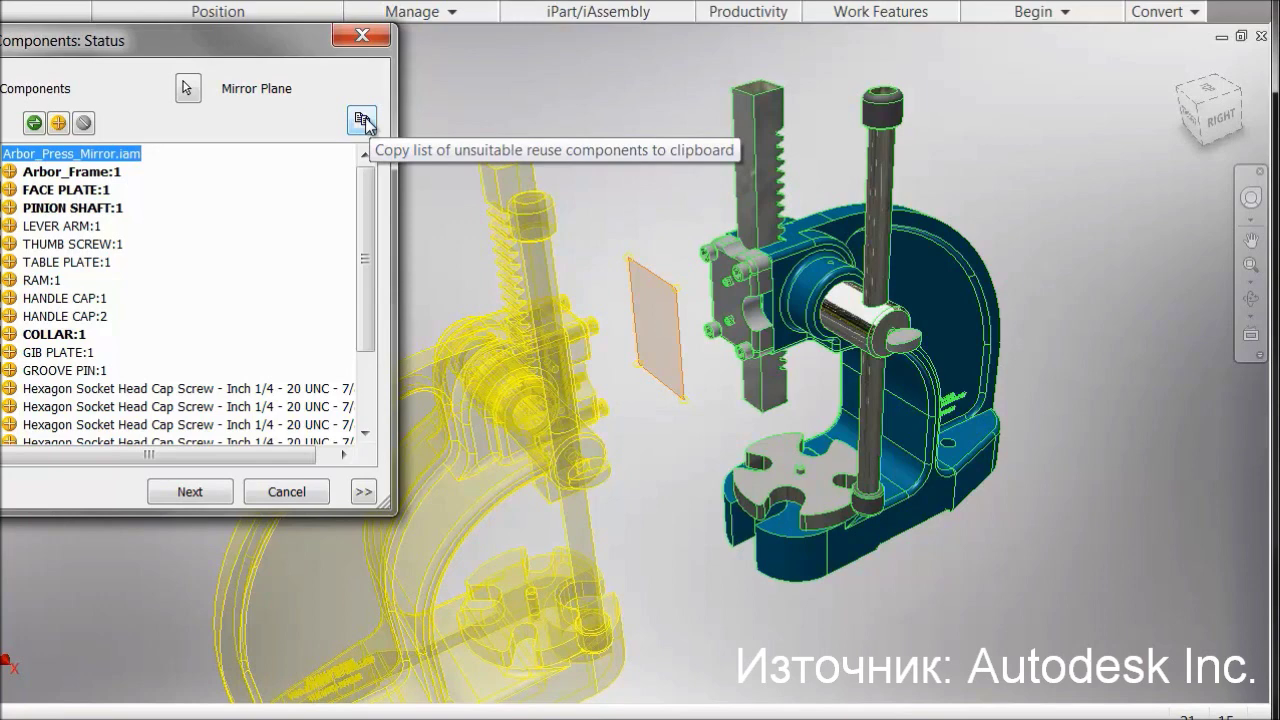
# Step: Copy the list of unsuitable reuse components, switch to Notepad and paste it into the empty document
pyautogui.click(363, 121)
pyautogui.hotkey('alt', 'Tab')
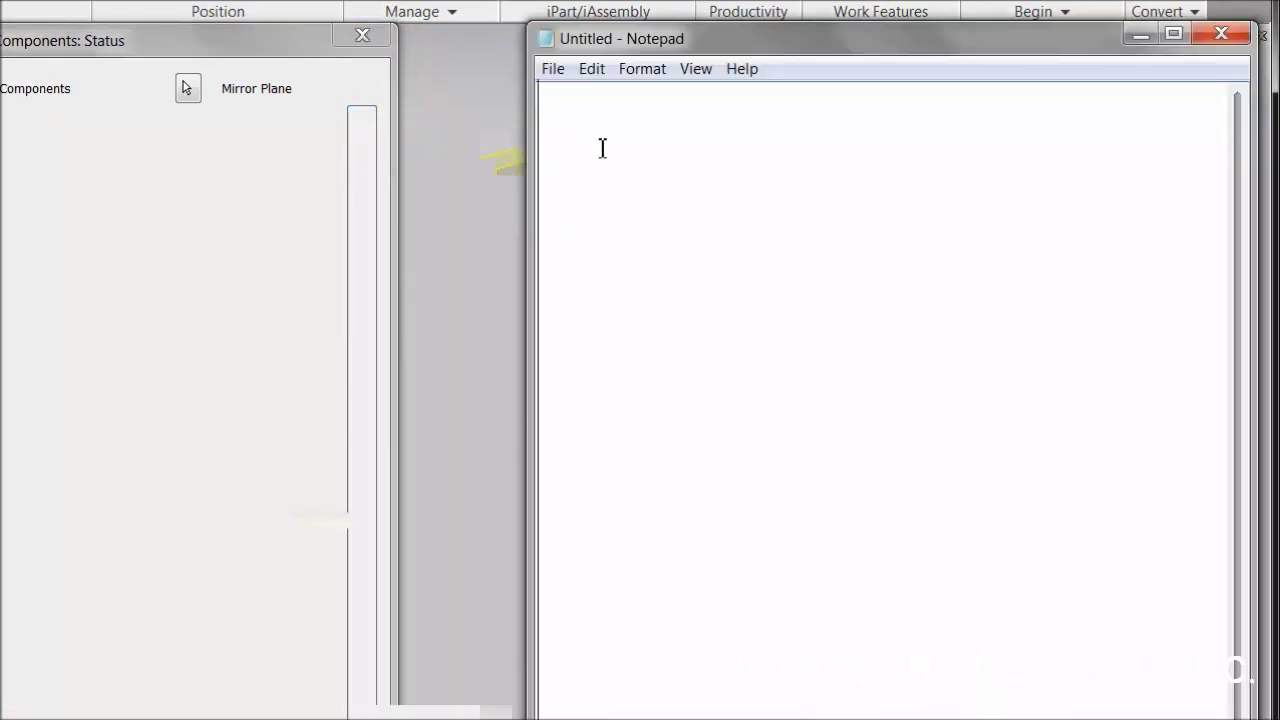
pyautogui.hotkey('ctrl', 'v')
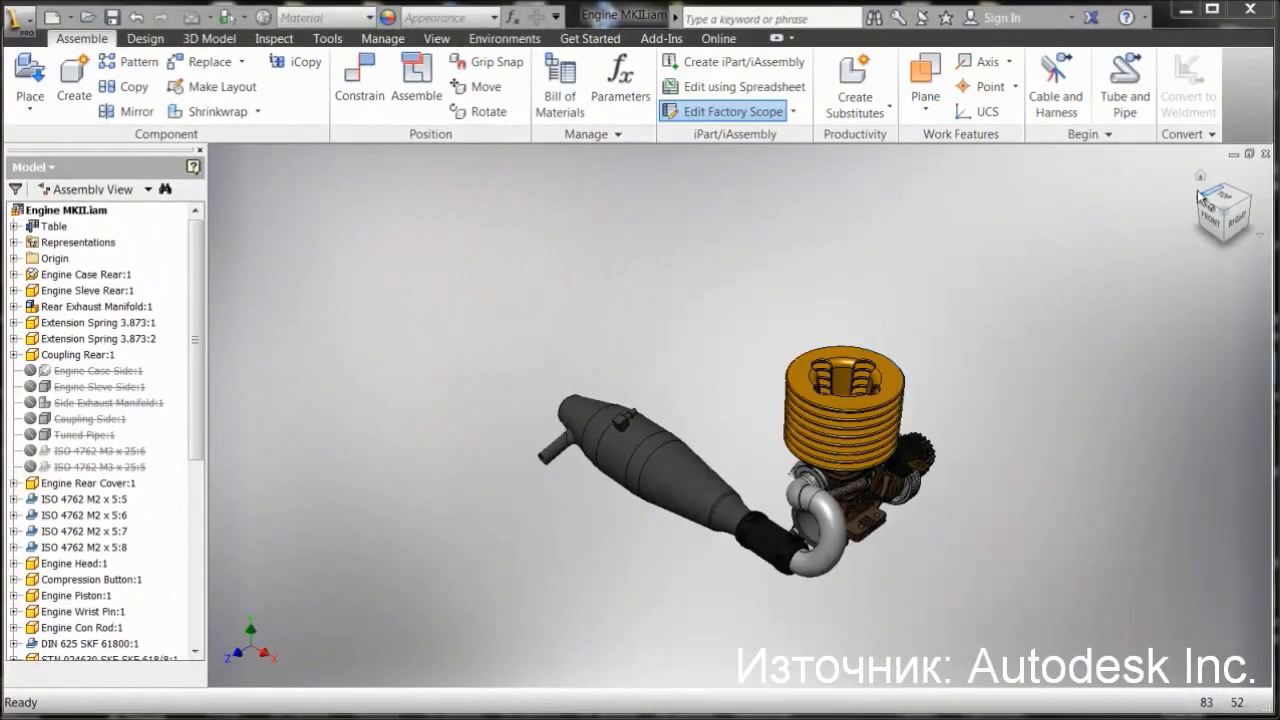
# Step: Examine the Engine MKII exhaust pipe in a half section view offset -20 mm from its end face, and restore the full model
pyautogui.click(1200, 196)
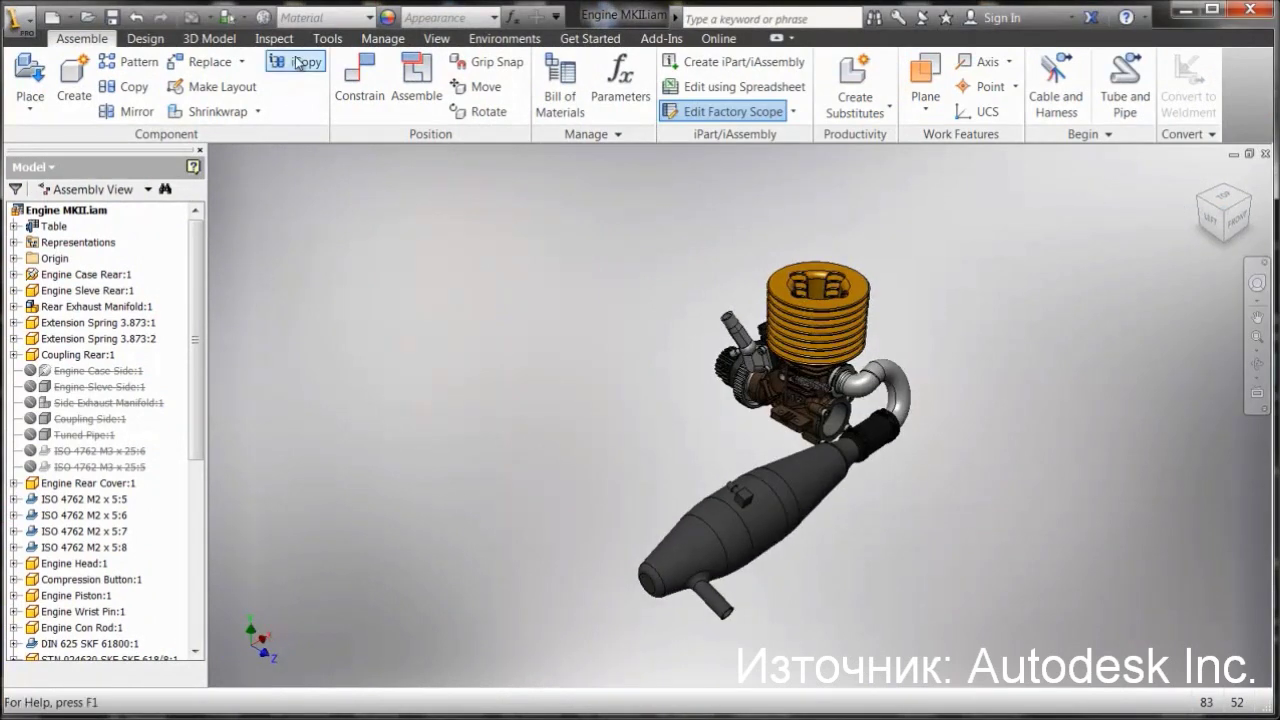
pyautogui.click(428, 44)
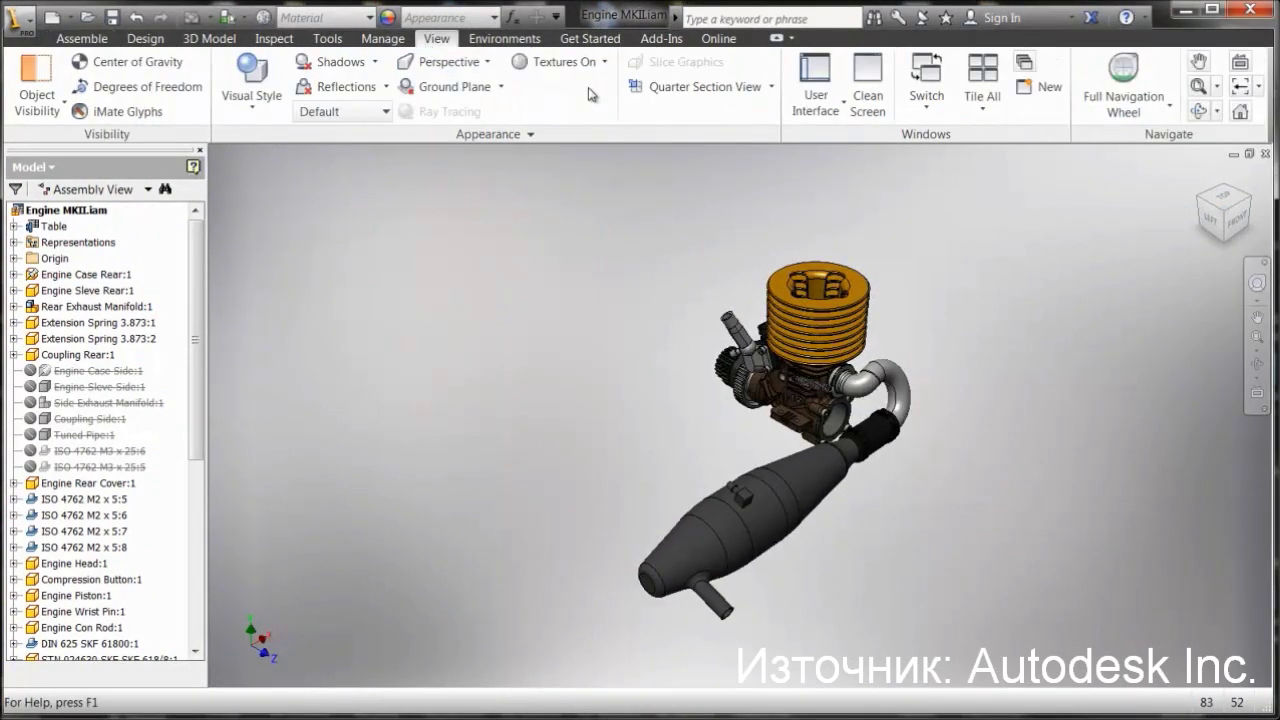
pyautogui.click(772, 87)
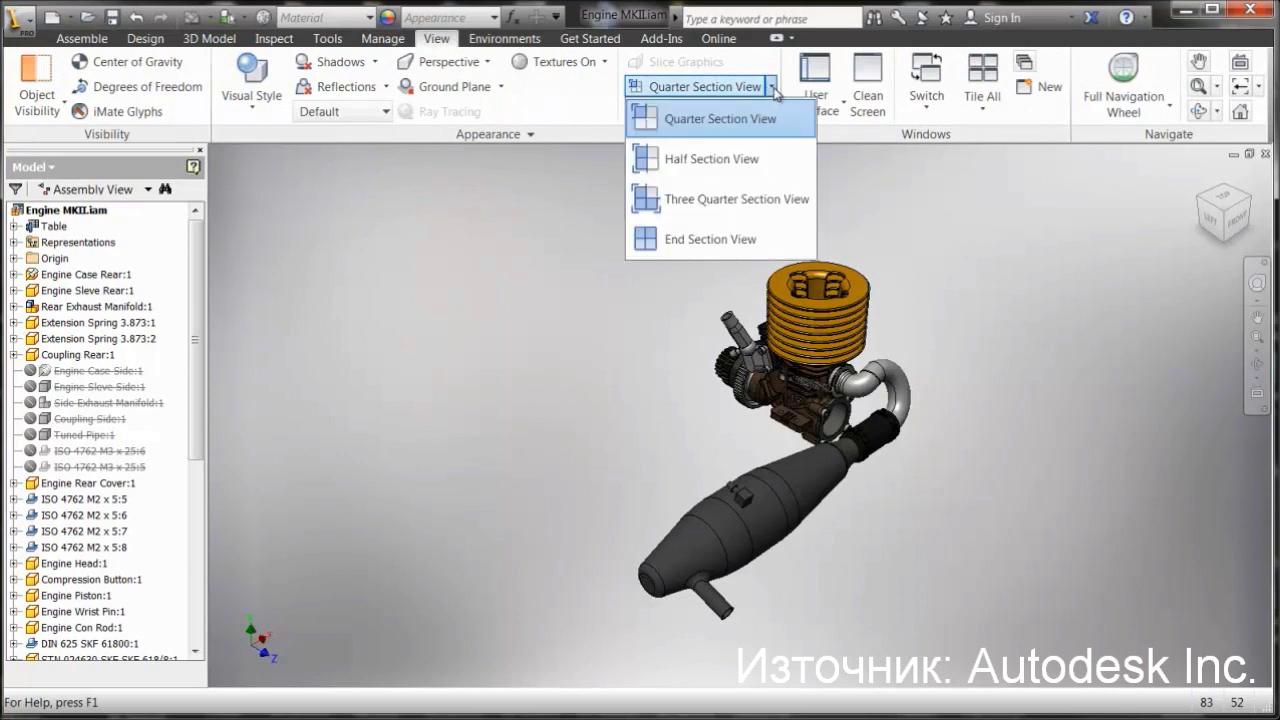
pyautogui.click(742, 163)
pyautogui.click(648, 584)
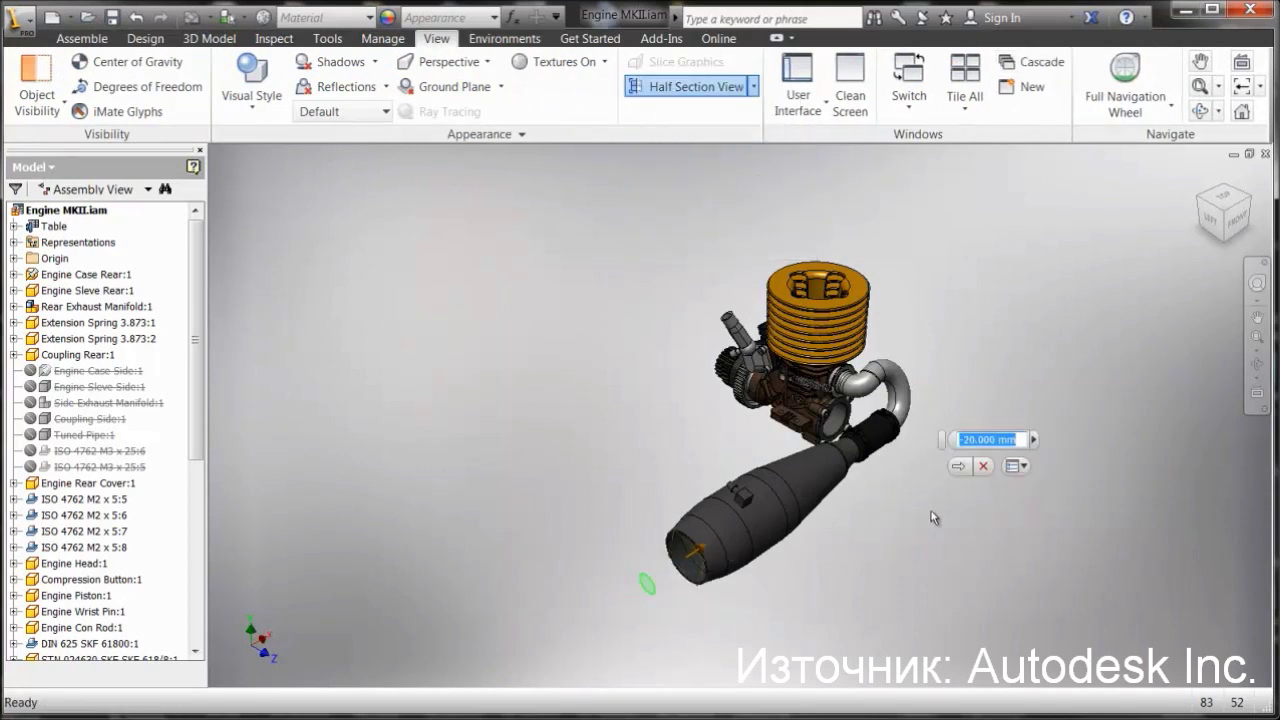
pyautogui.click(962, 468)
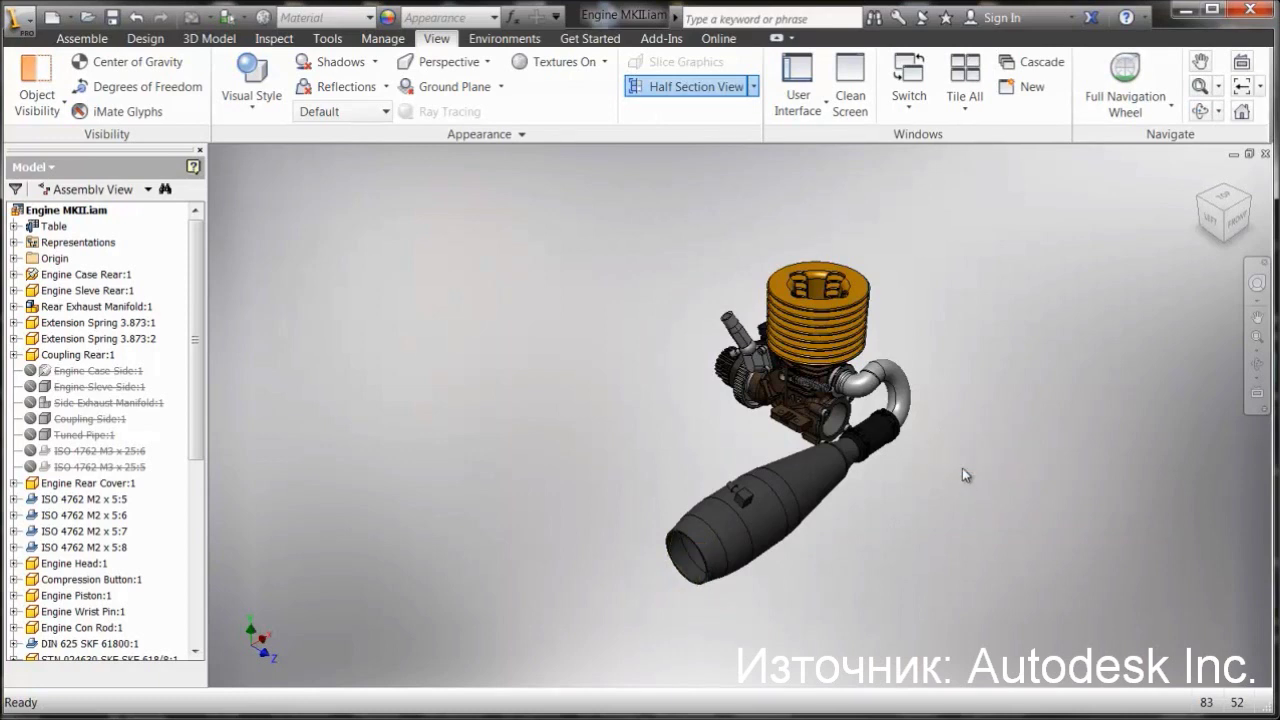
pyautogui.click(112, 19)
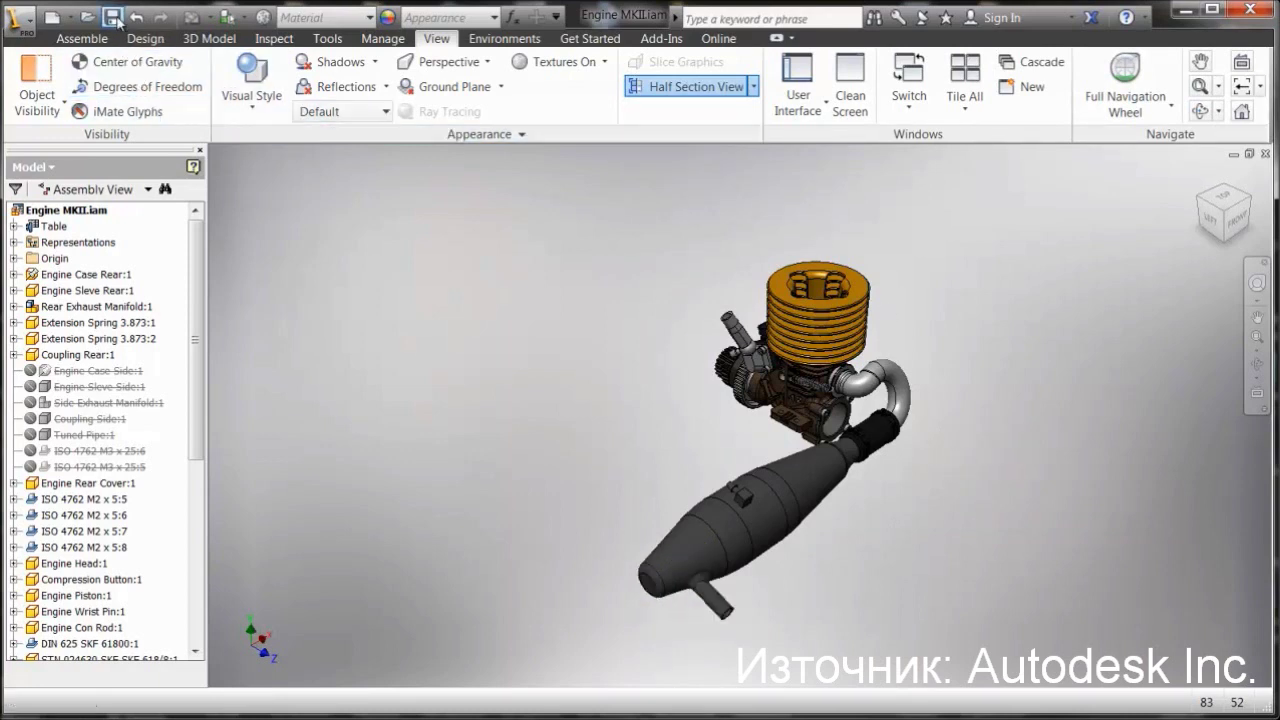
# Step: Create a new part and start deriving Engine MKII.iam into it with the Rear exhaust and 2 Shoe configuration
pyautogui.click(70, 18)
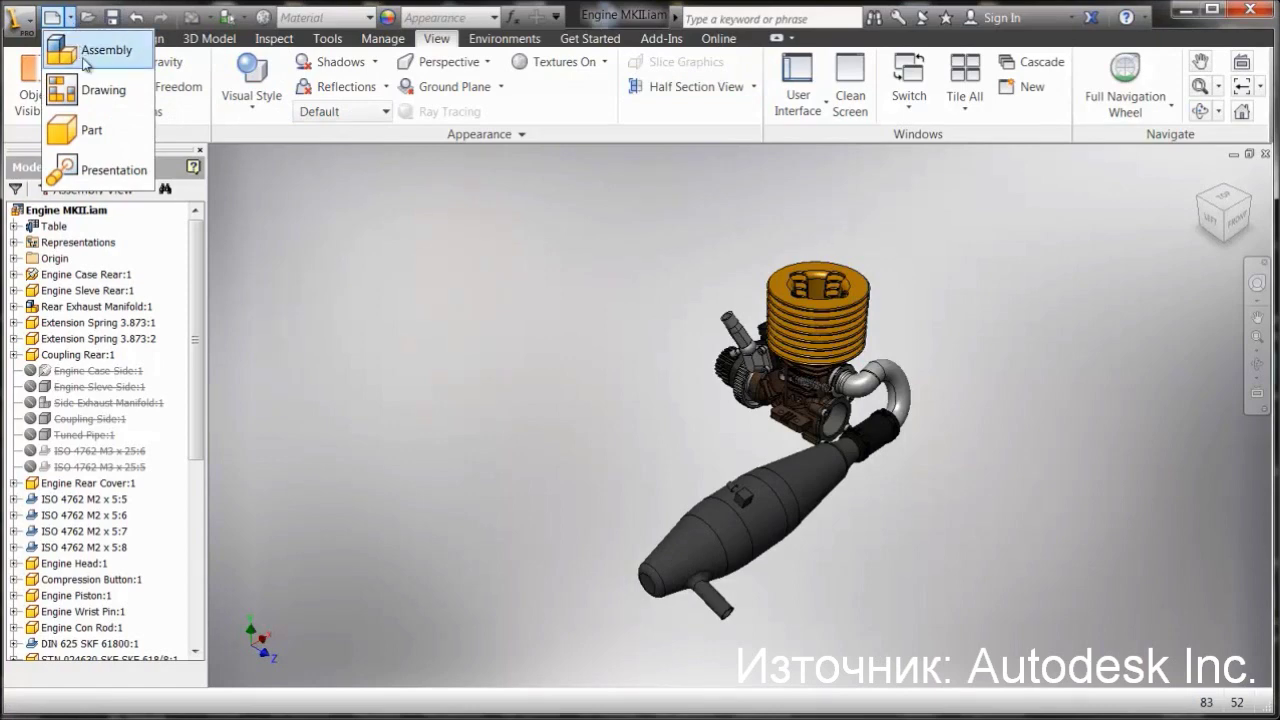
pyautogui.click(93, 138)
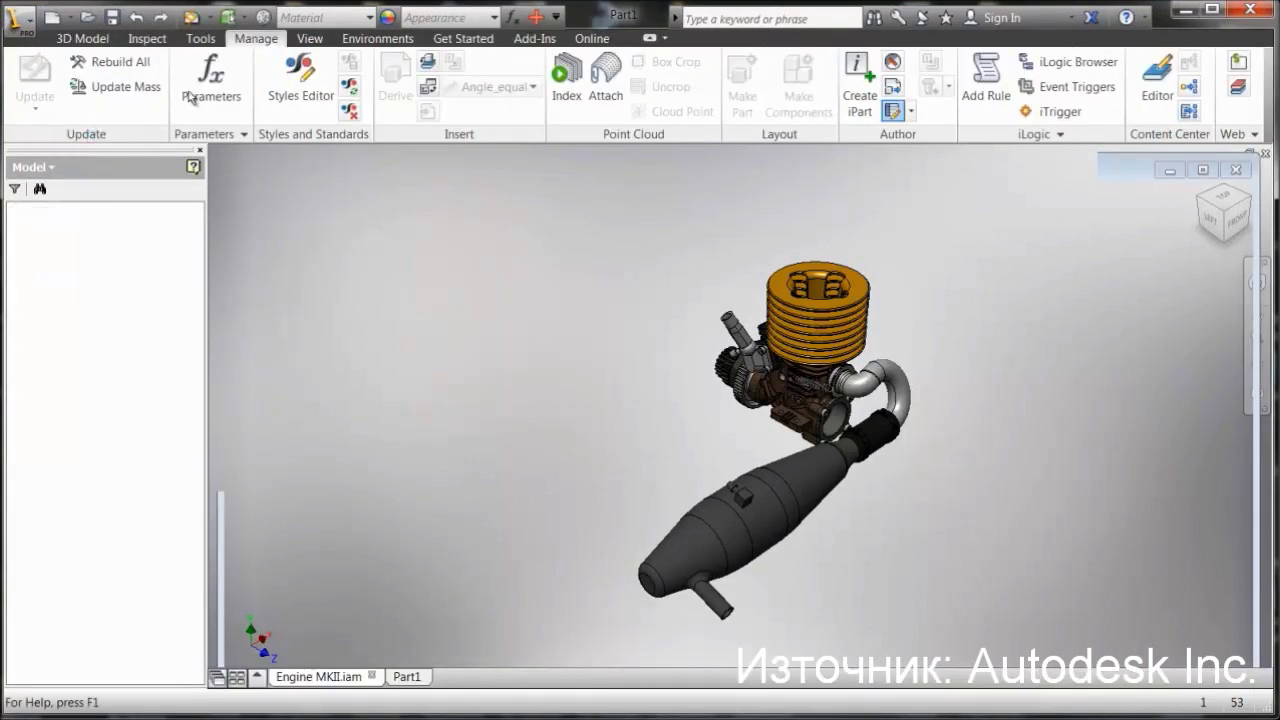
pyautogui.click(256, 39)
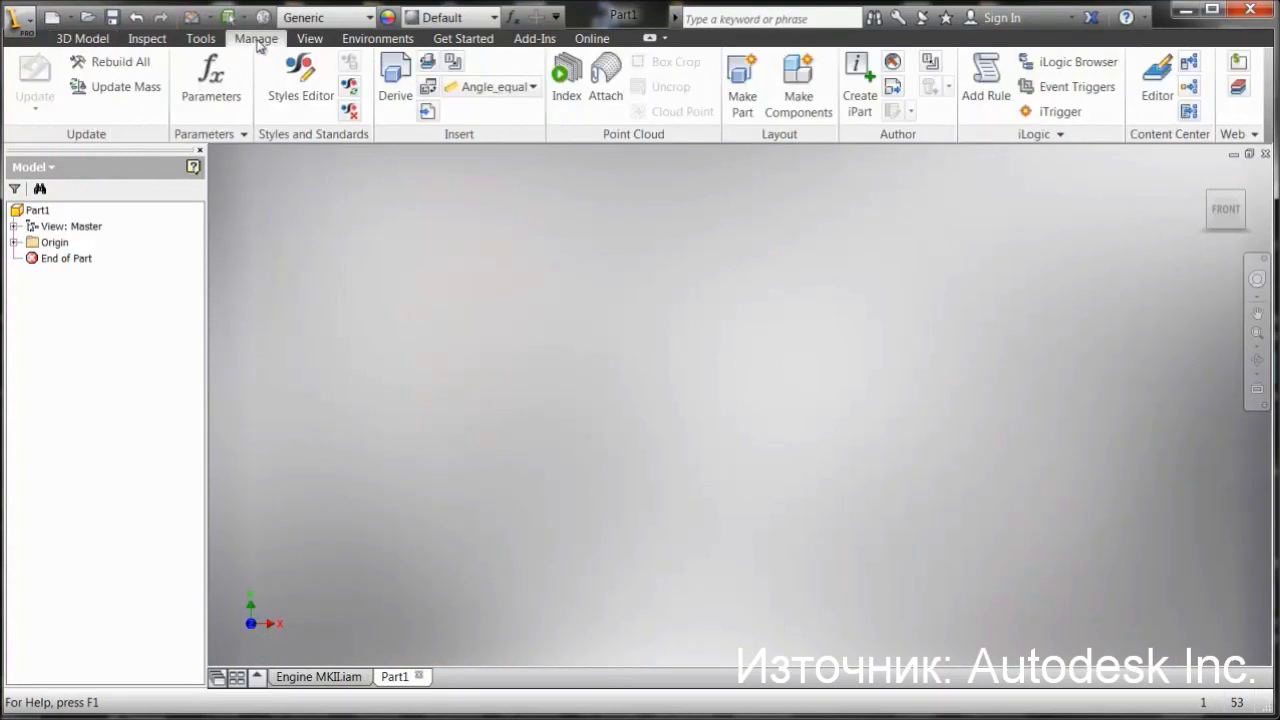
pyautogui.click(392, 85)
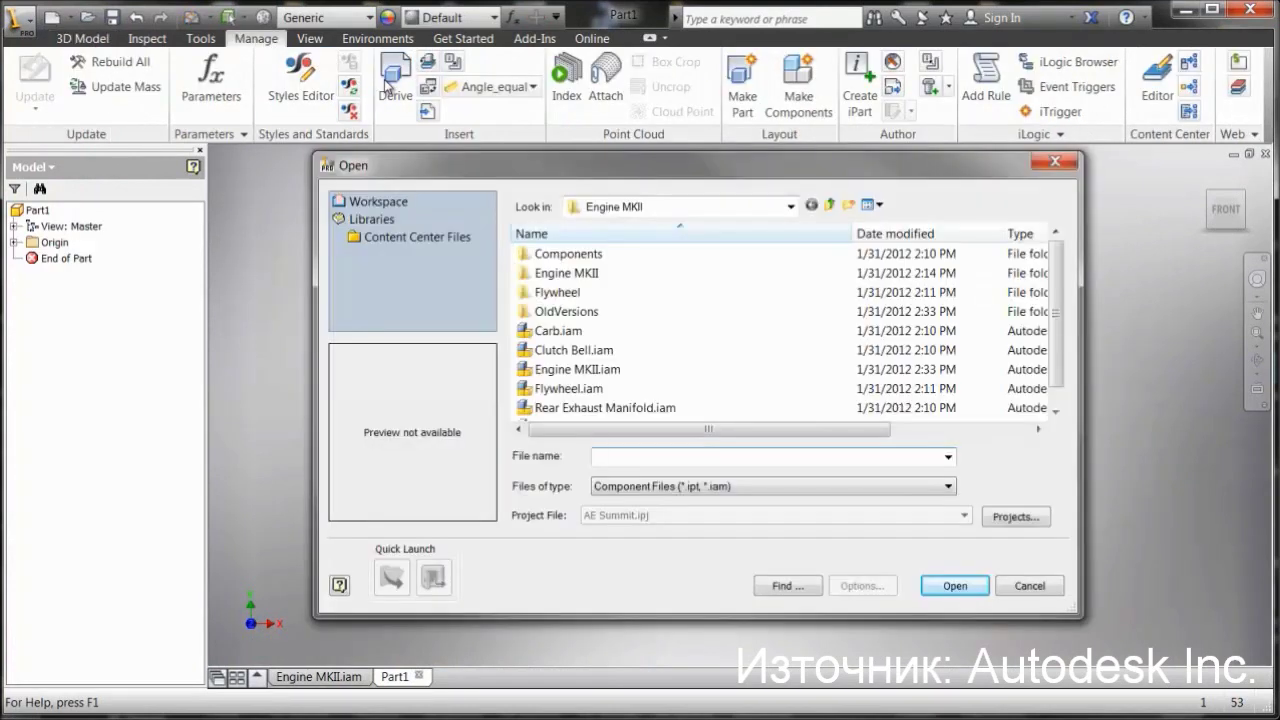
pyautogui.click(621, 370)
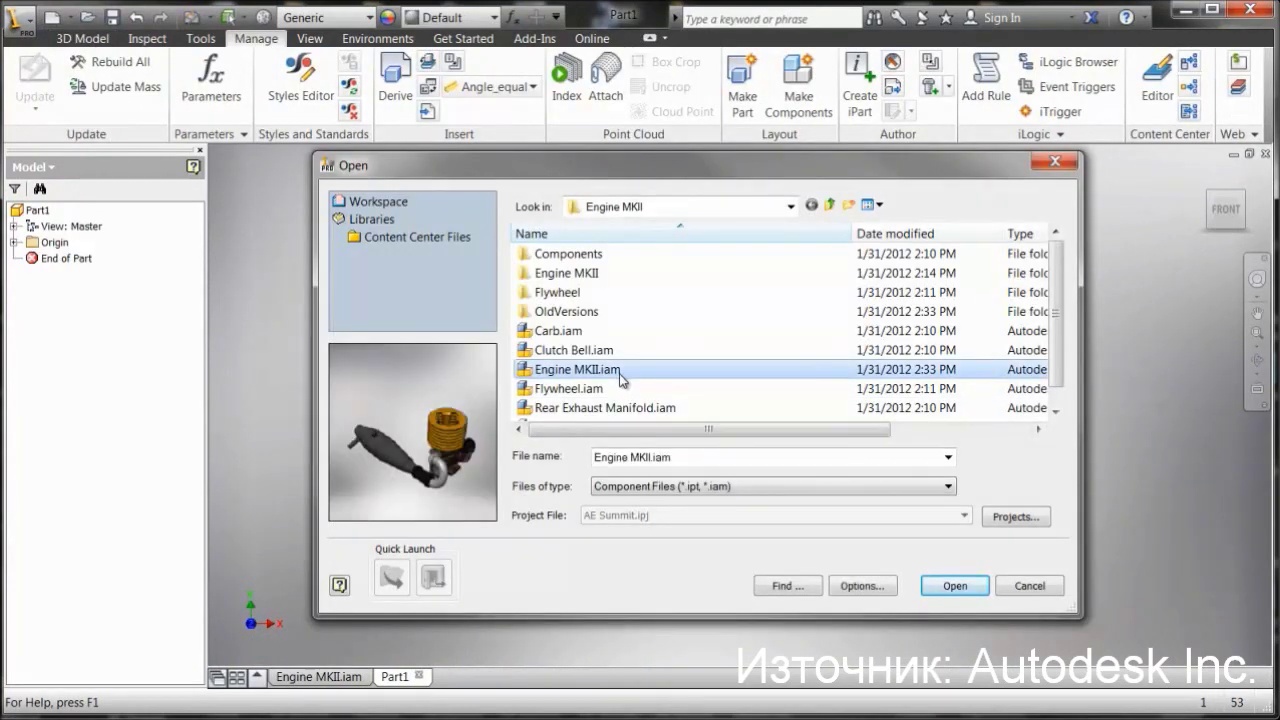
pyautogui.click(952, 585)
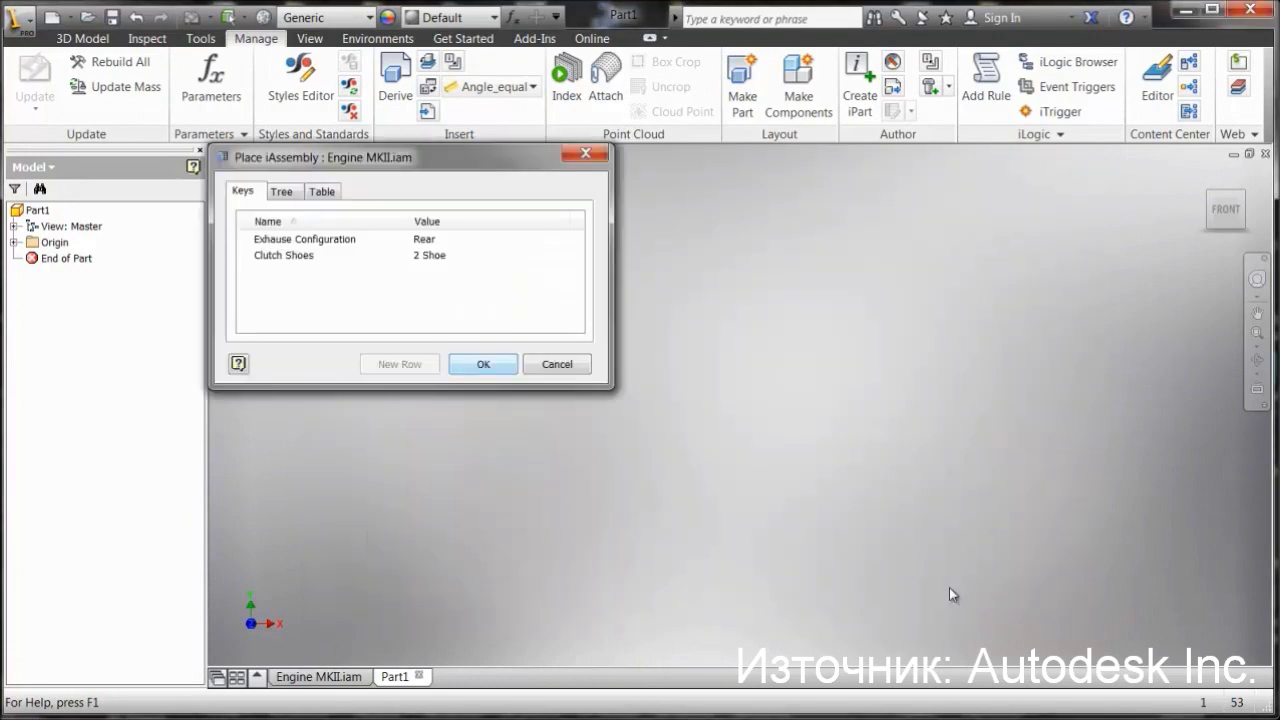
pyautogui.press('Return')
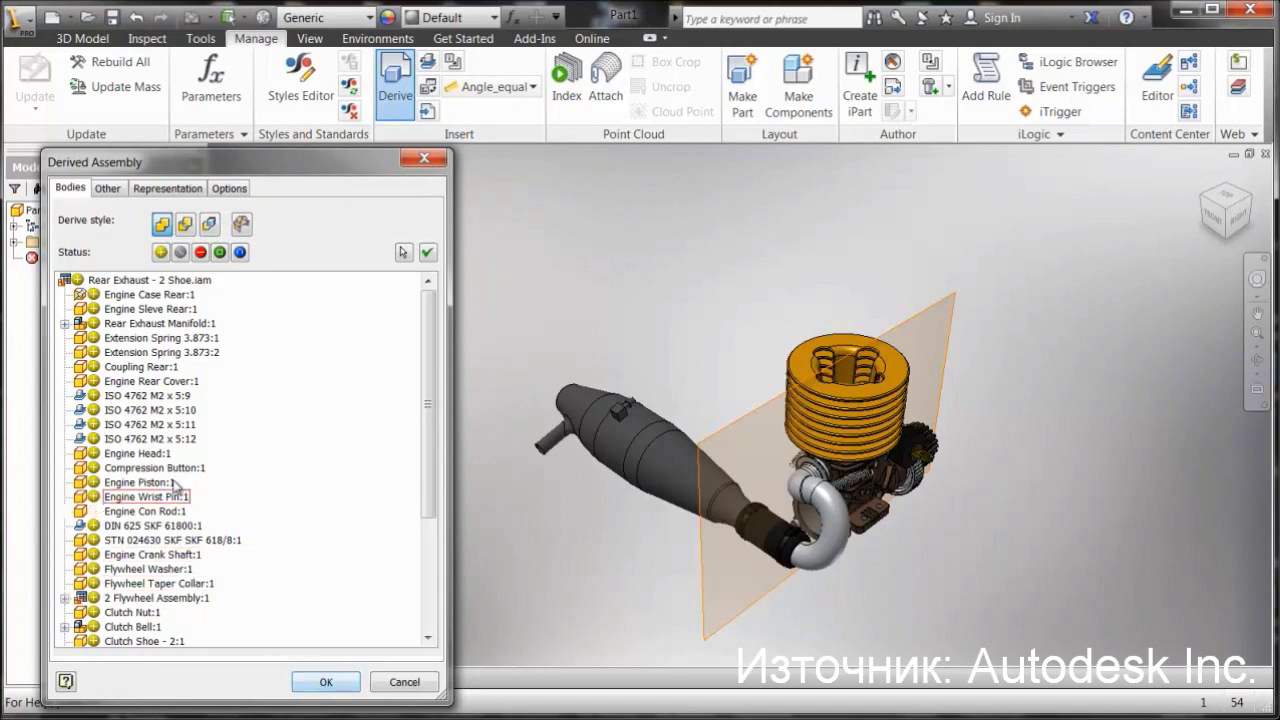
# Step: Derive the engine as a solid body that keeps seams between planar faces, patching all holes and removing all internal voids
pyautogui.click(186, 225)
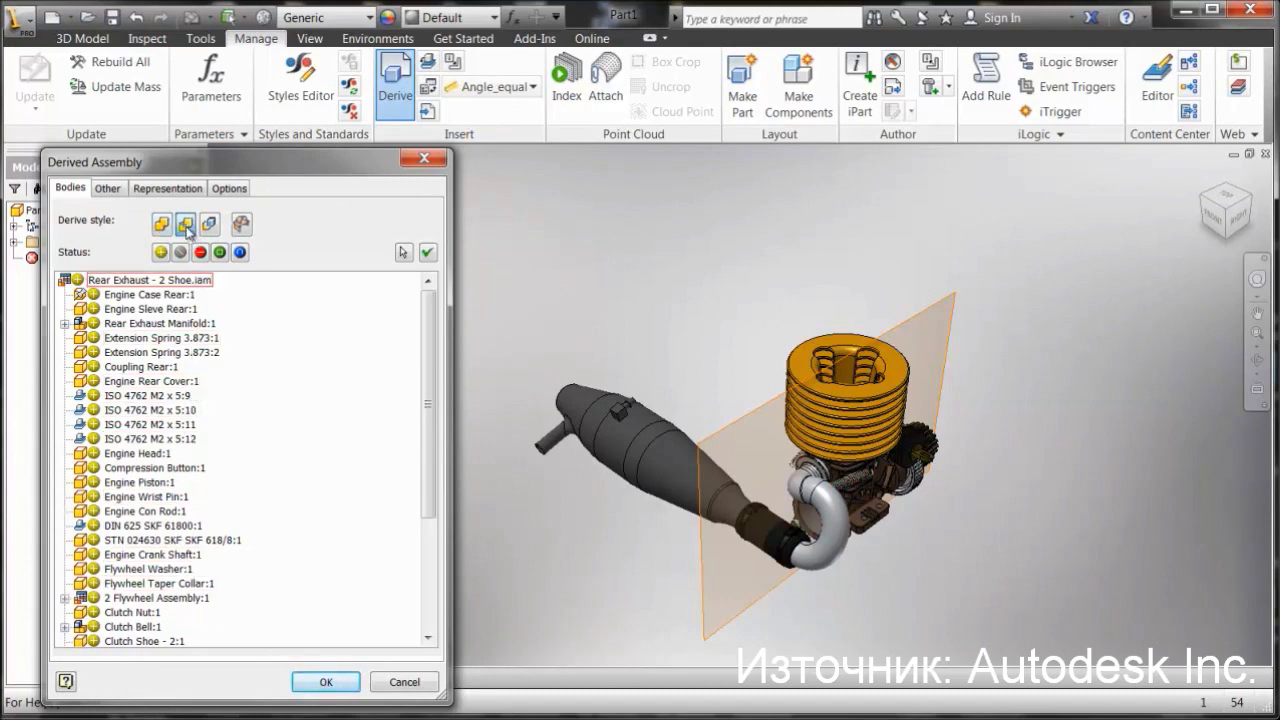
pyautogui.click(229, 188)
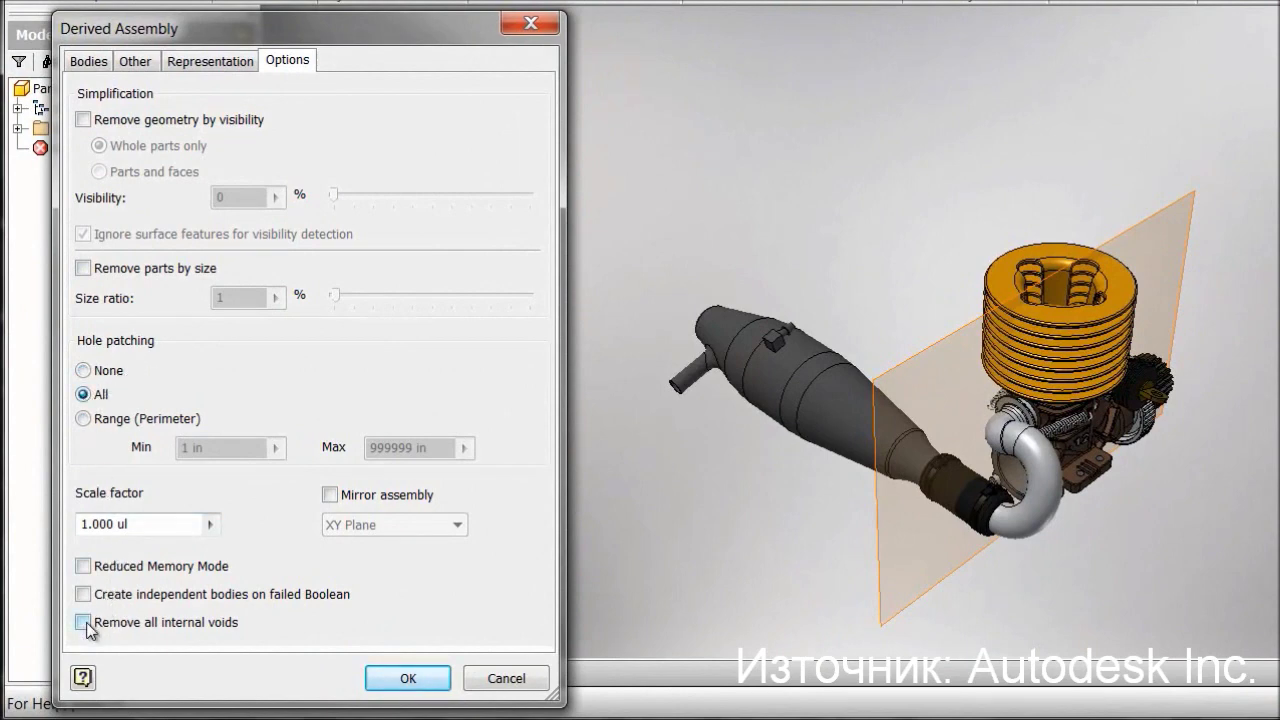
pyautogui.click(408, 678)
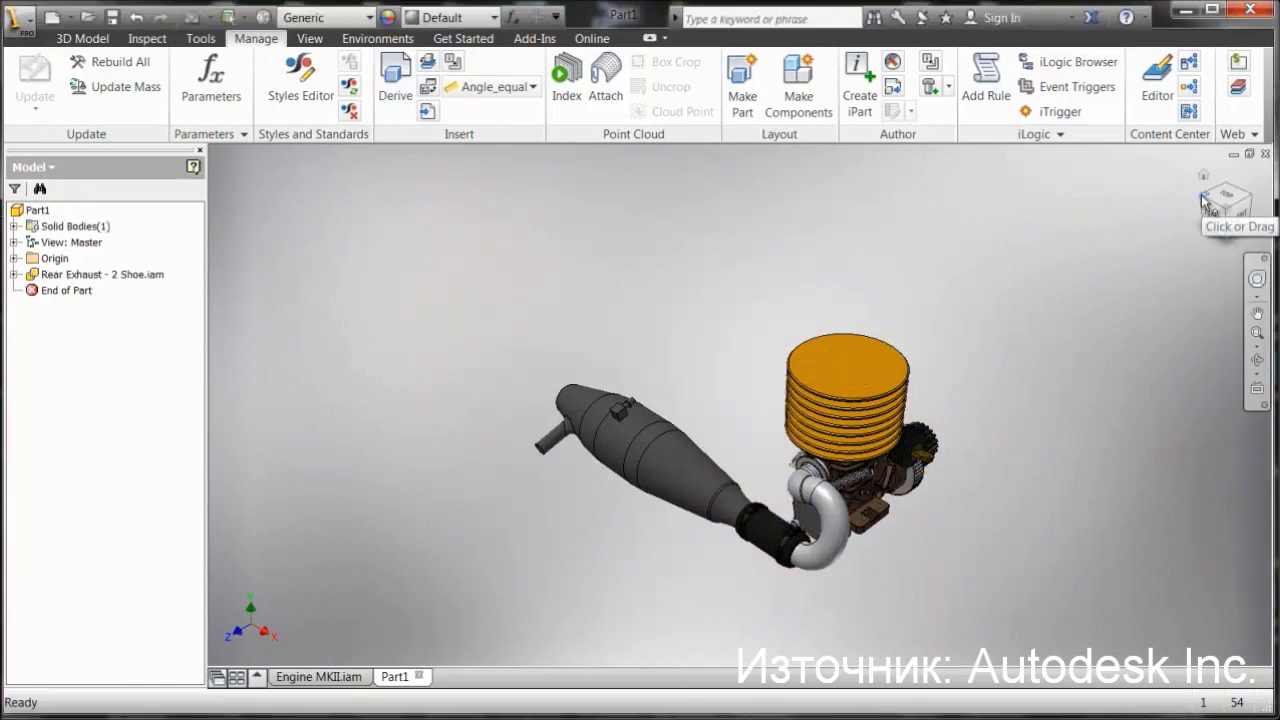
# Step: Examine the inside of the derived part's exhaust pipe with a half section view pulled inward from the pipe's end face
pyautogui.click(1202, 198)
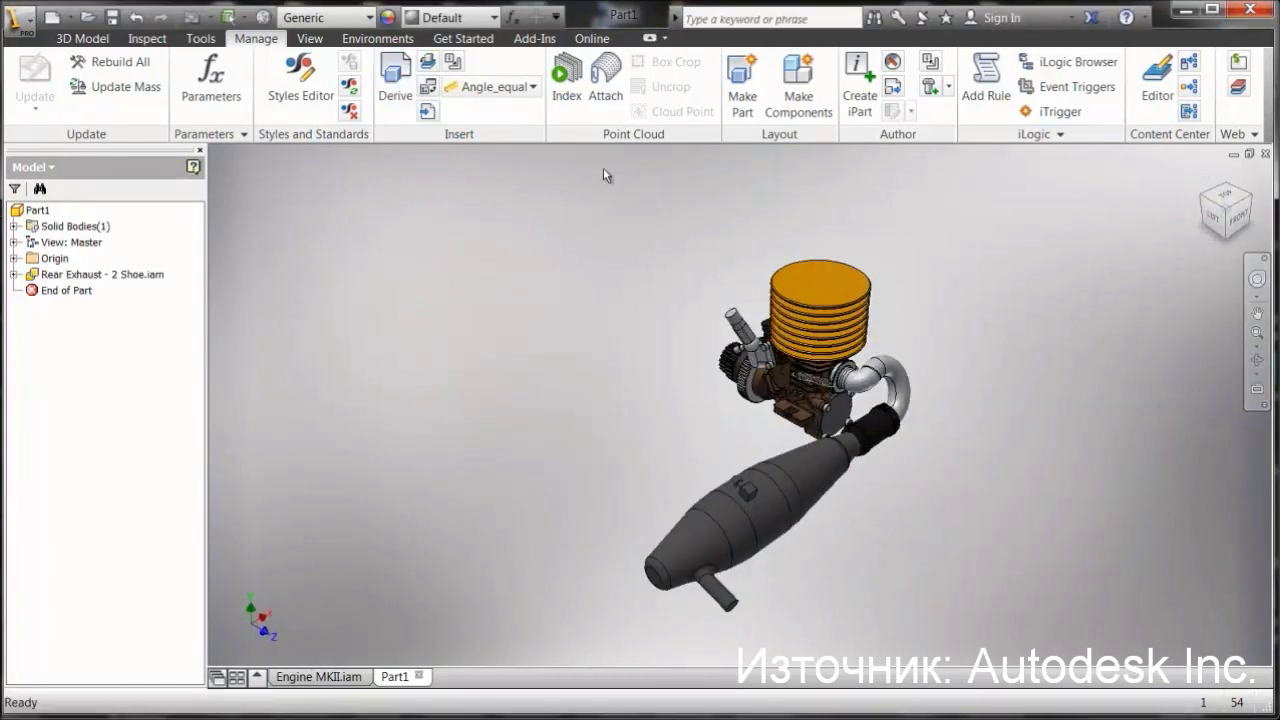
pyautogui.click(300, 40)
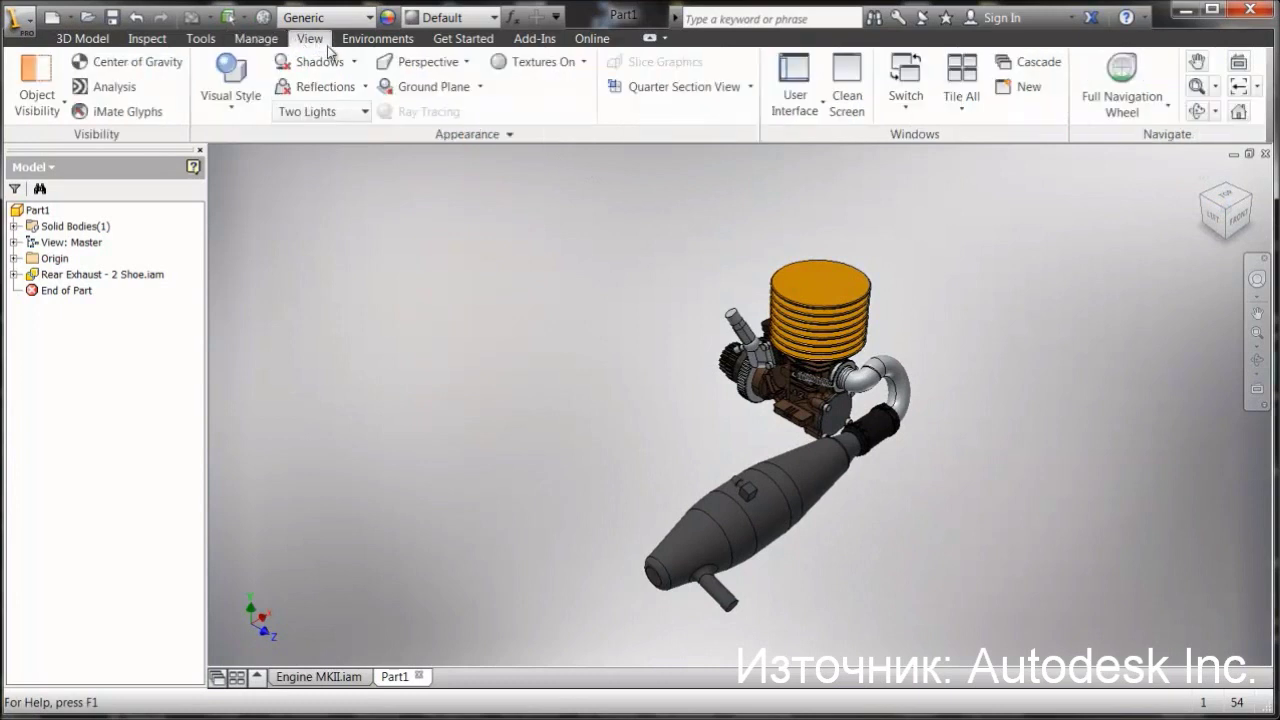
pyautogui.click(750, 88)
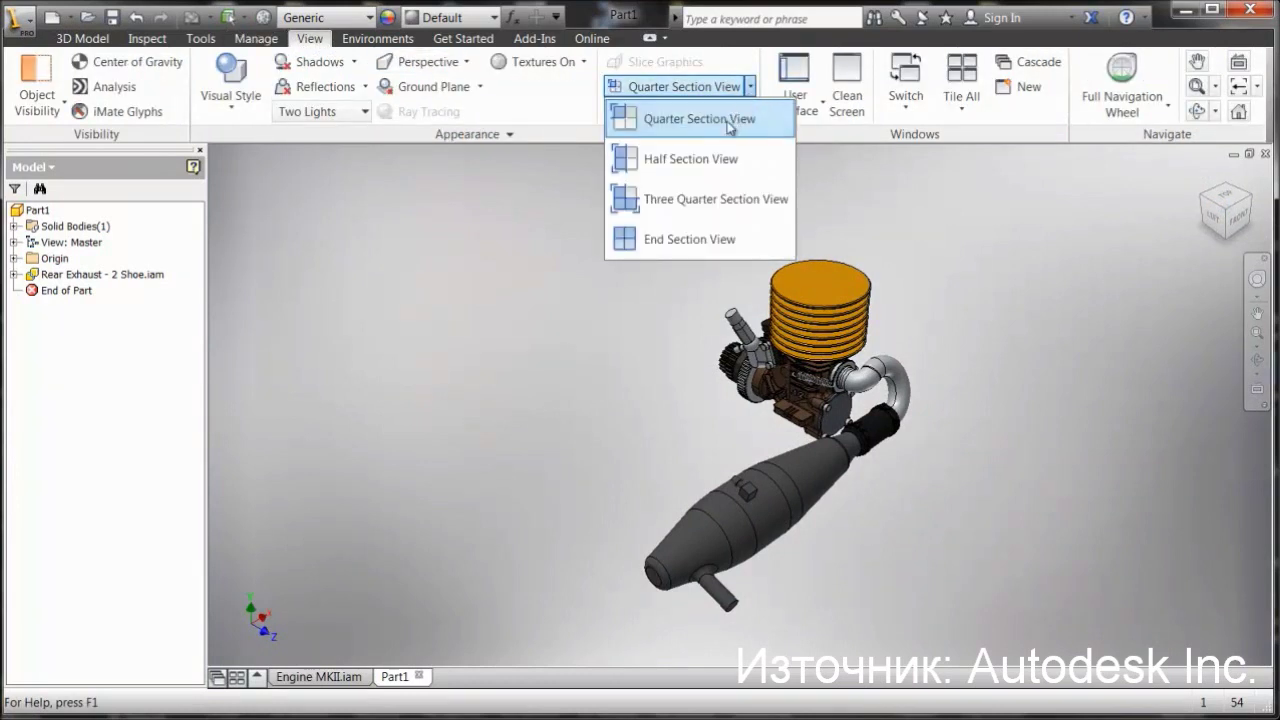
pyautogui.click(716, 161)
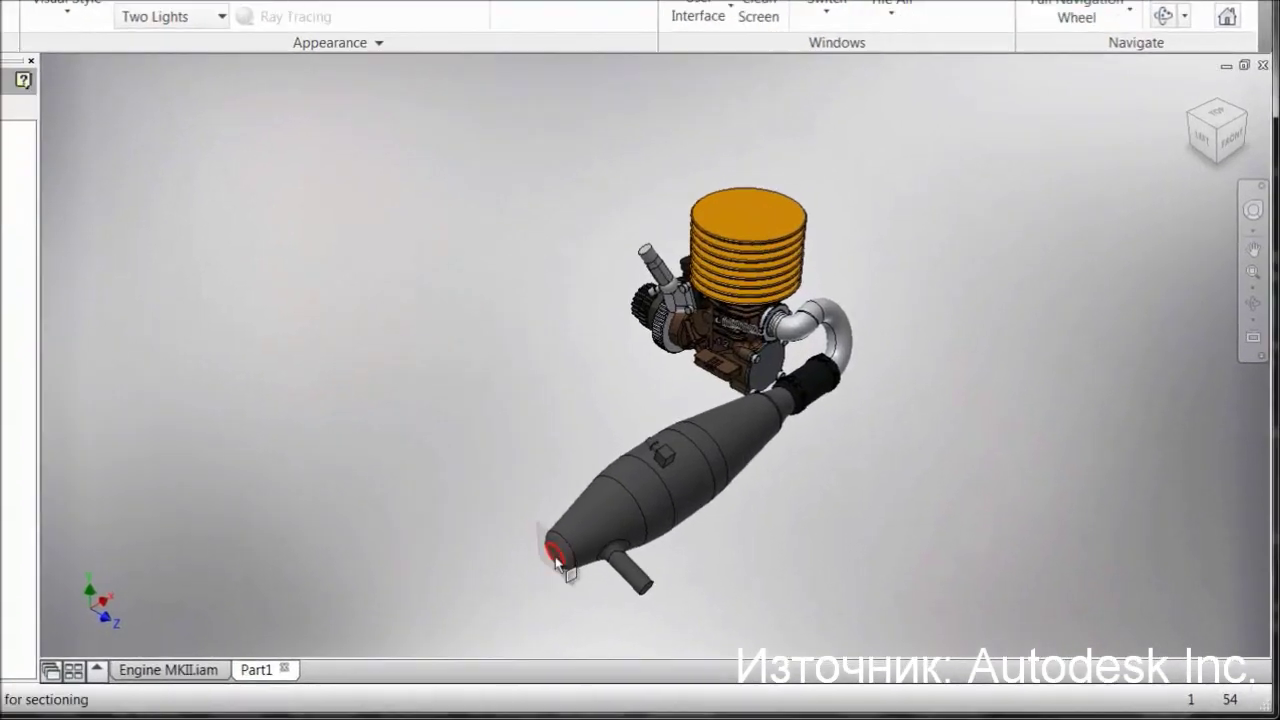
pyautogui.click(656, 574)
pyautogui.moveTo(642, 583); pyautogui.dragTo(695, 561)
pyautogui.moveTo(551, 528); pyautogui.dragTo(561, 527)
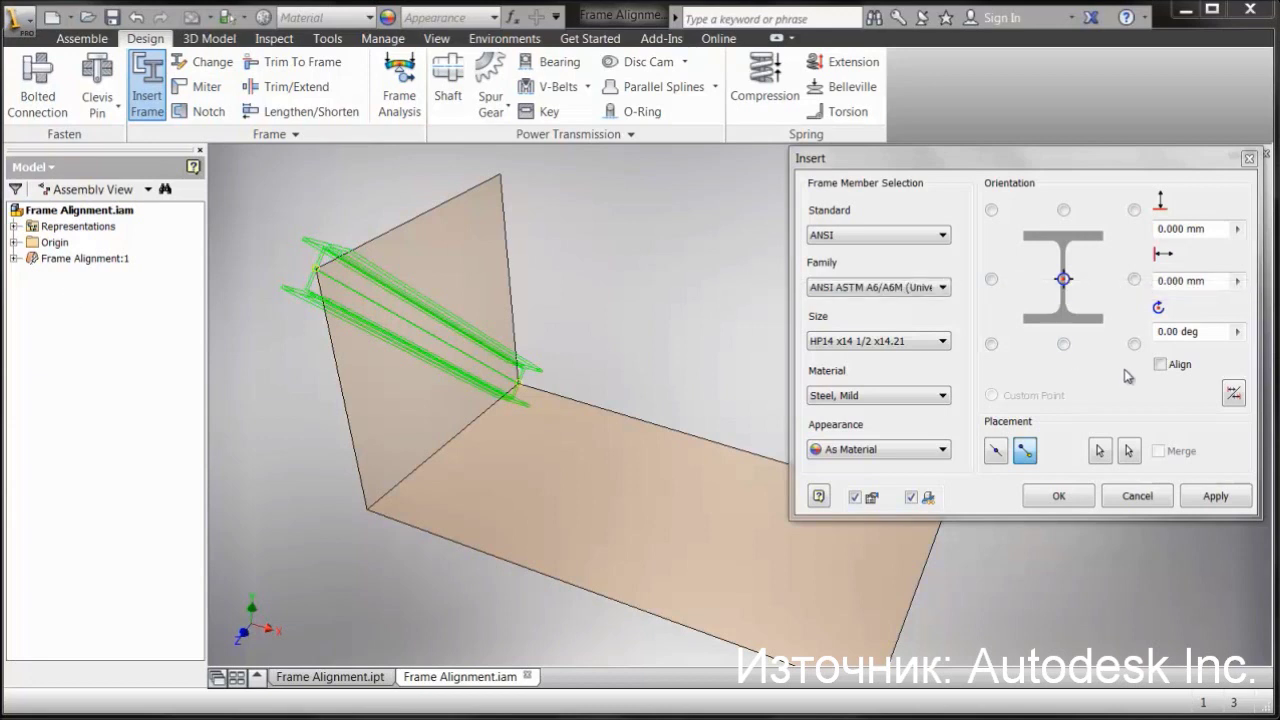
# Step: Turn on alignment for the HP14 x14 1/2 x14.21 frame member, try the horizontal face, and align the member to the upright face
pyautogui.click(1160, 366)
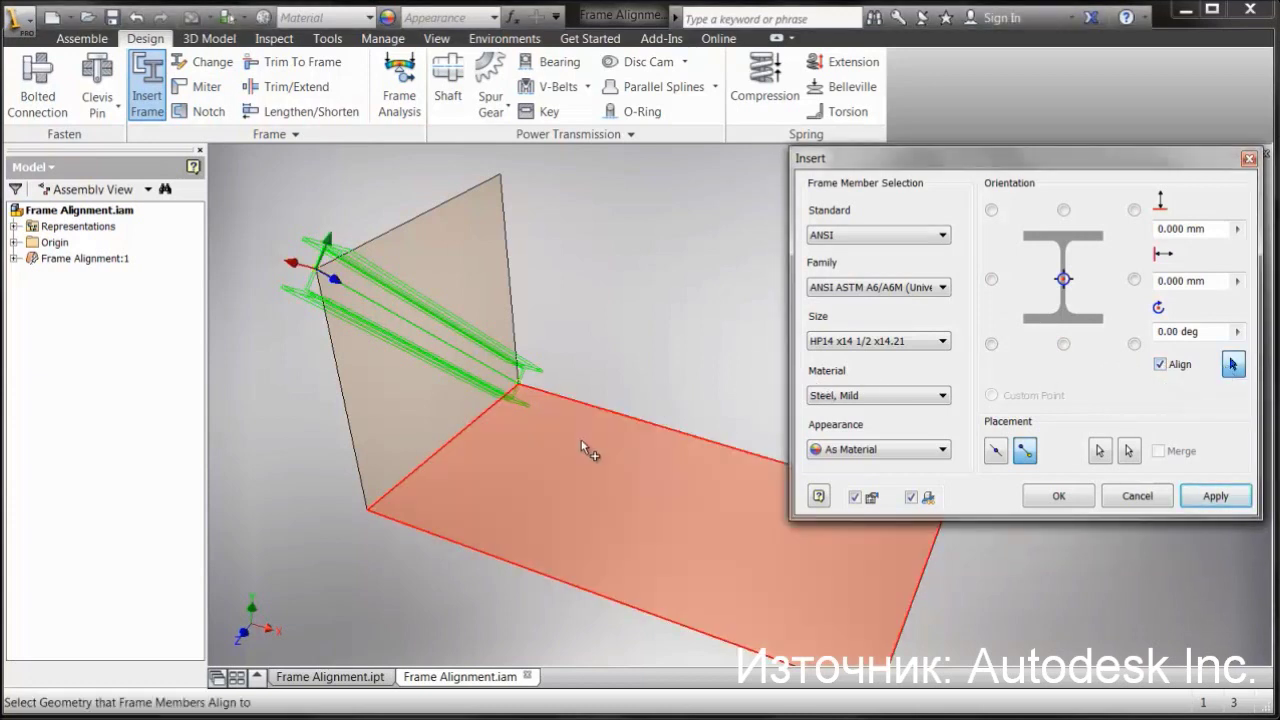
pyautogui.click(581, 441)
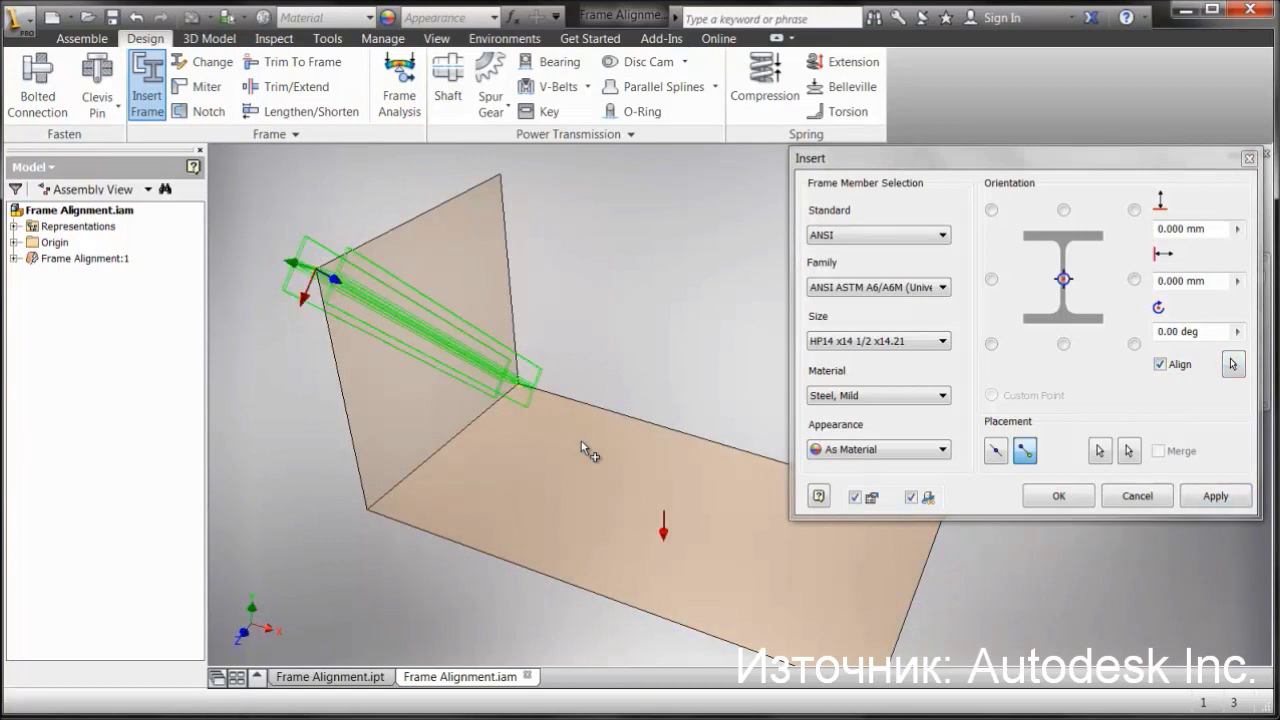
pyautogui.click(1233, 364)
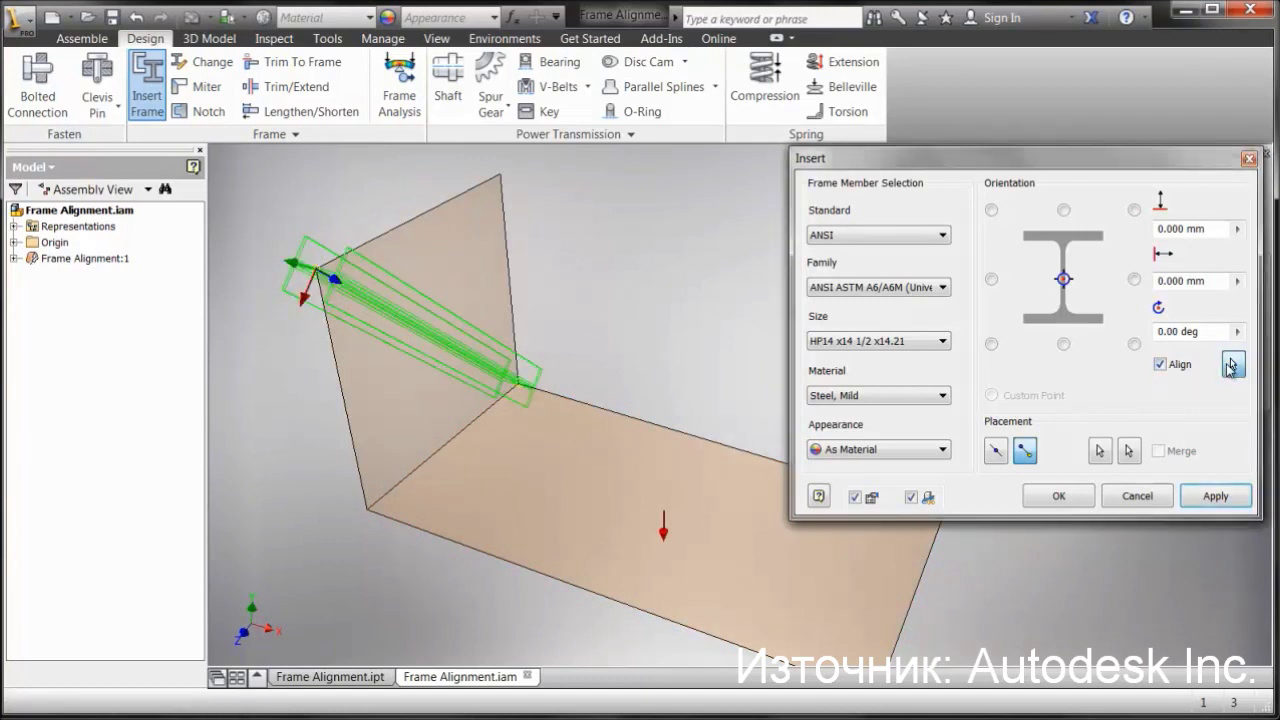
pyautogui.click(461, 272)
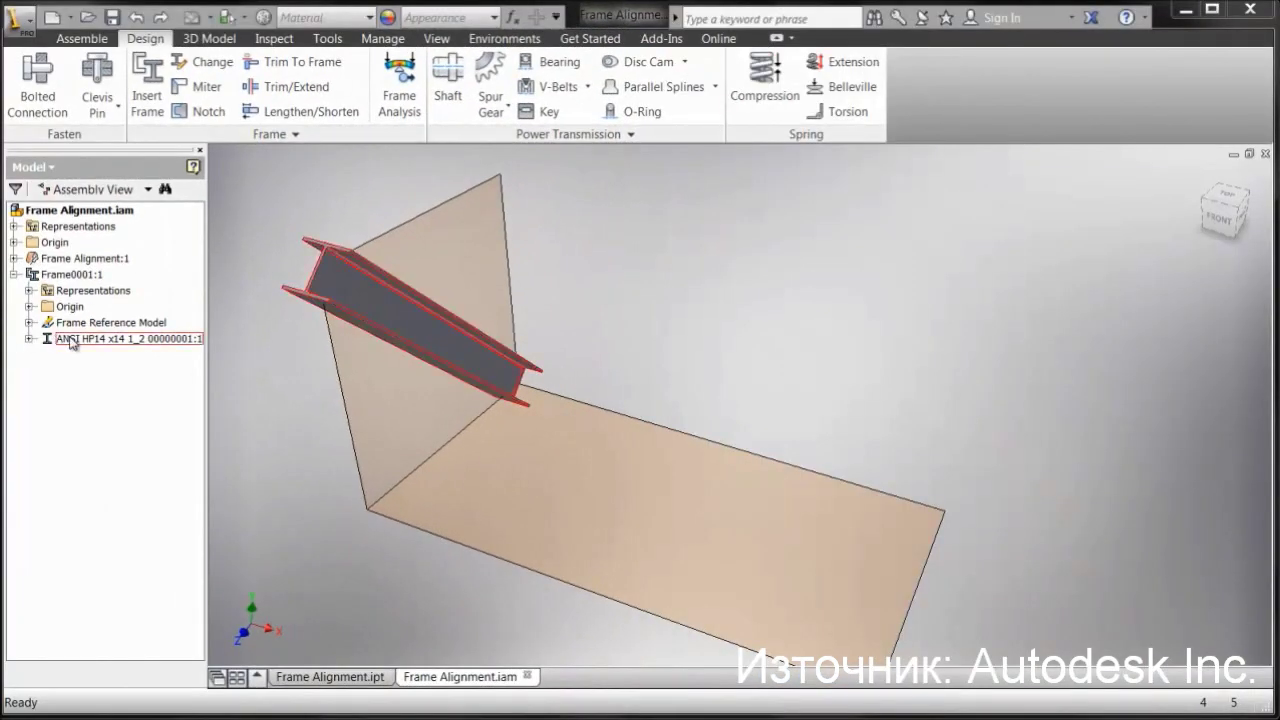
# Step: Edit the HP14 x14 1/2 x14.21 frame member with Frame Generator to align it to the horizontal face
pyautogui.rightClick(71, 341)
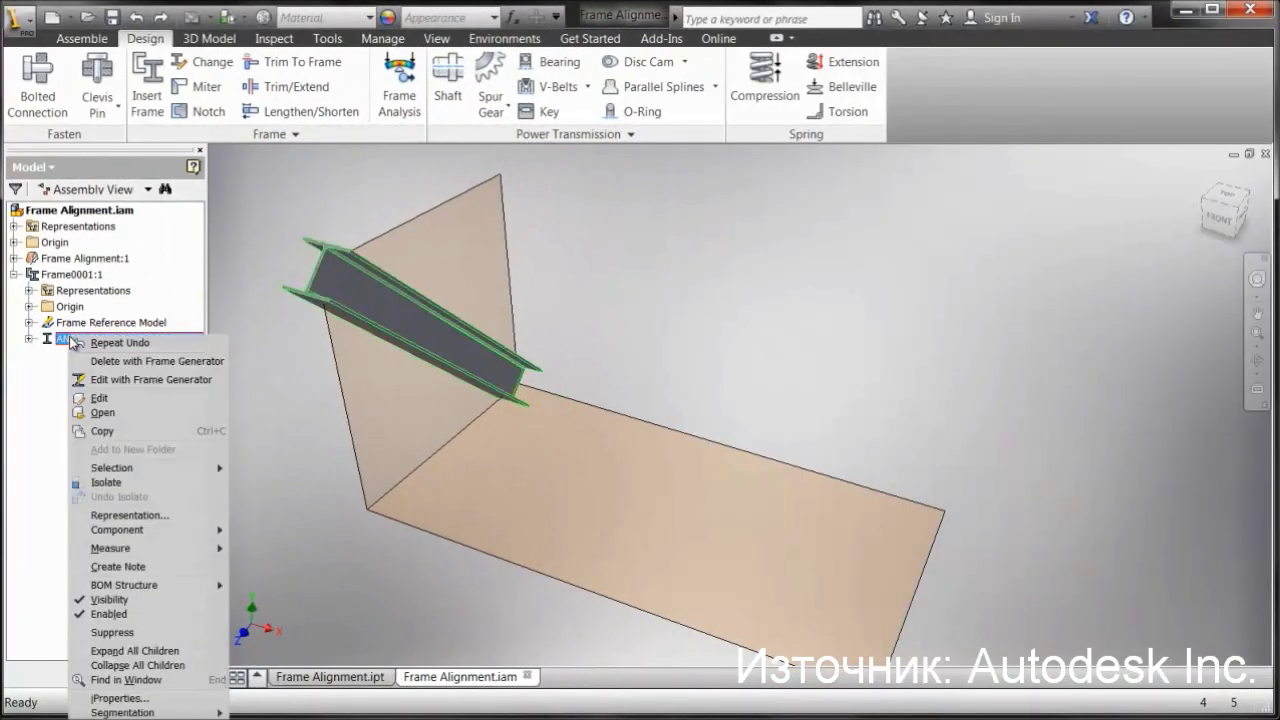
pyautogui.click(96, 381)
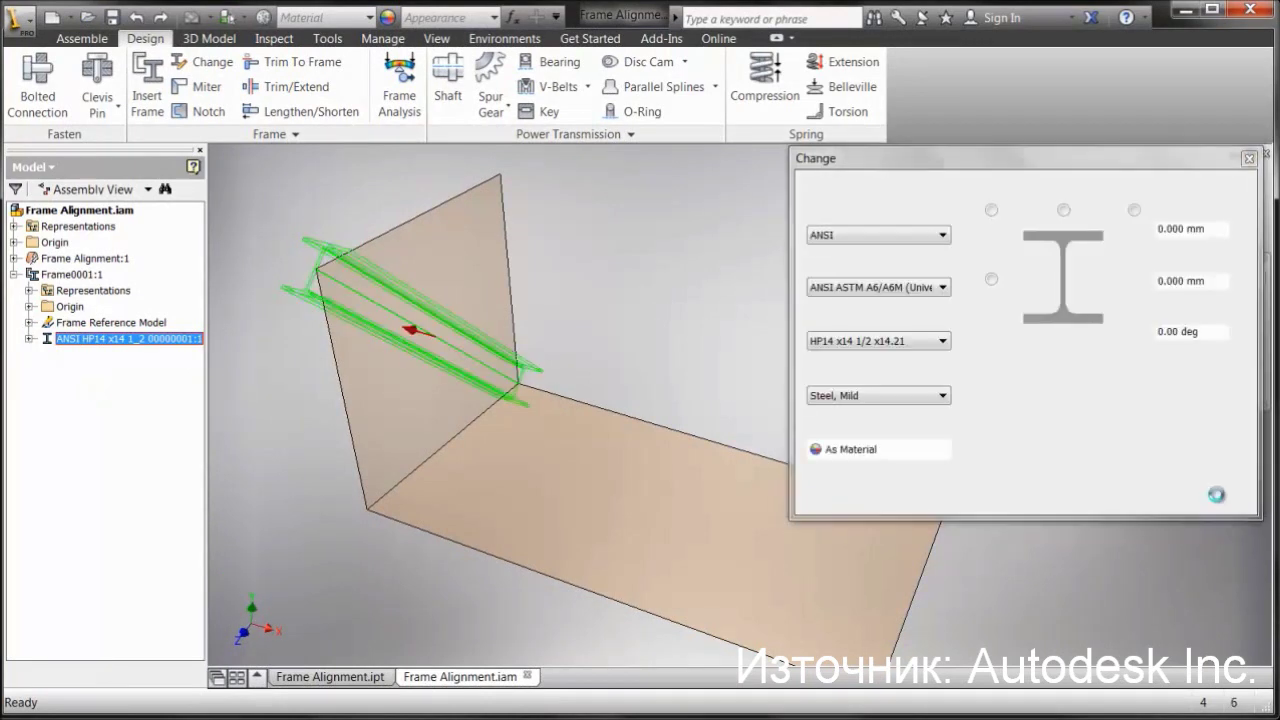
pyautogui.click(1233, 365)
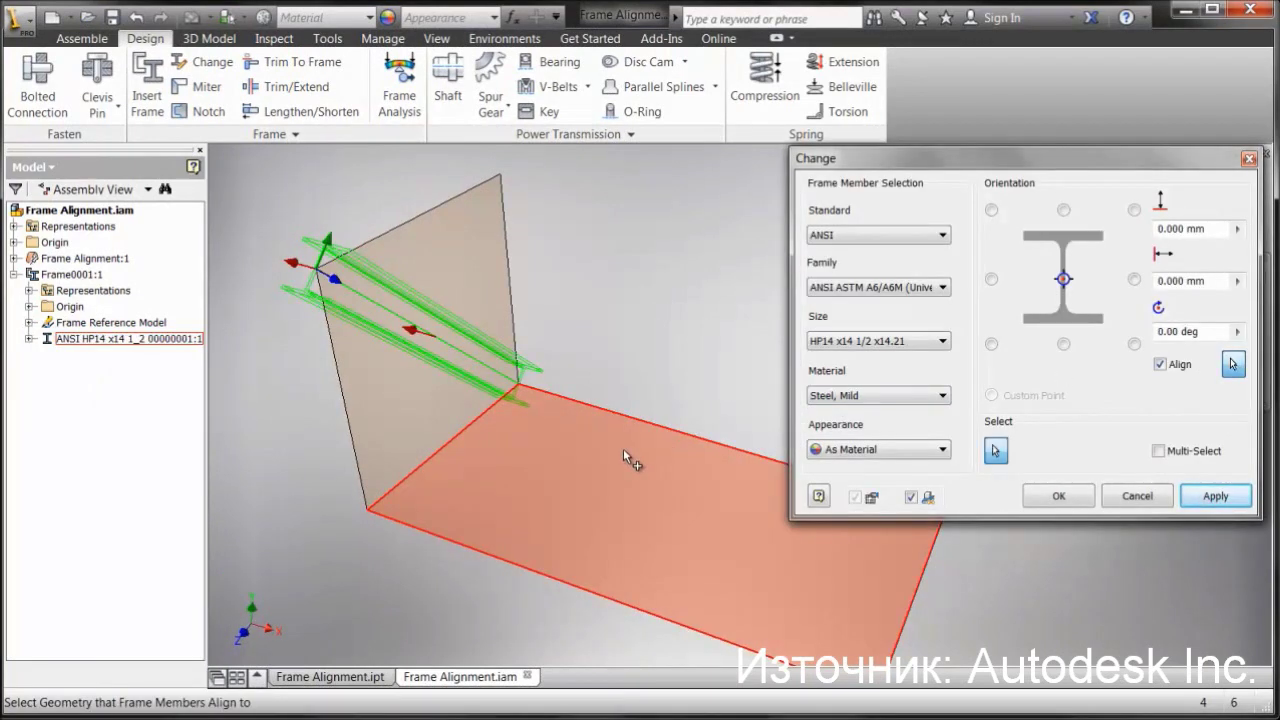
pyautogui.click(623, 448)
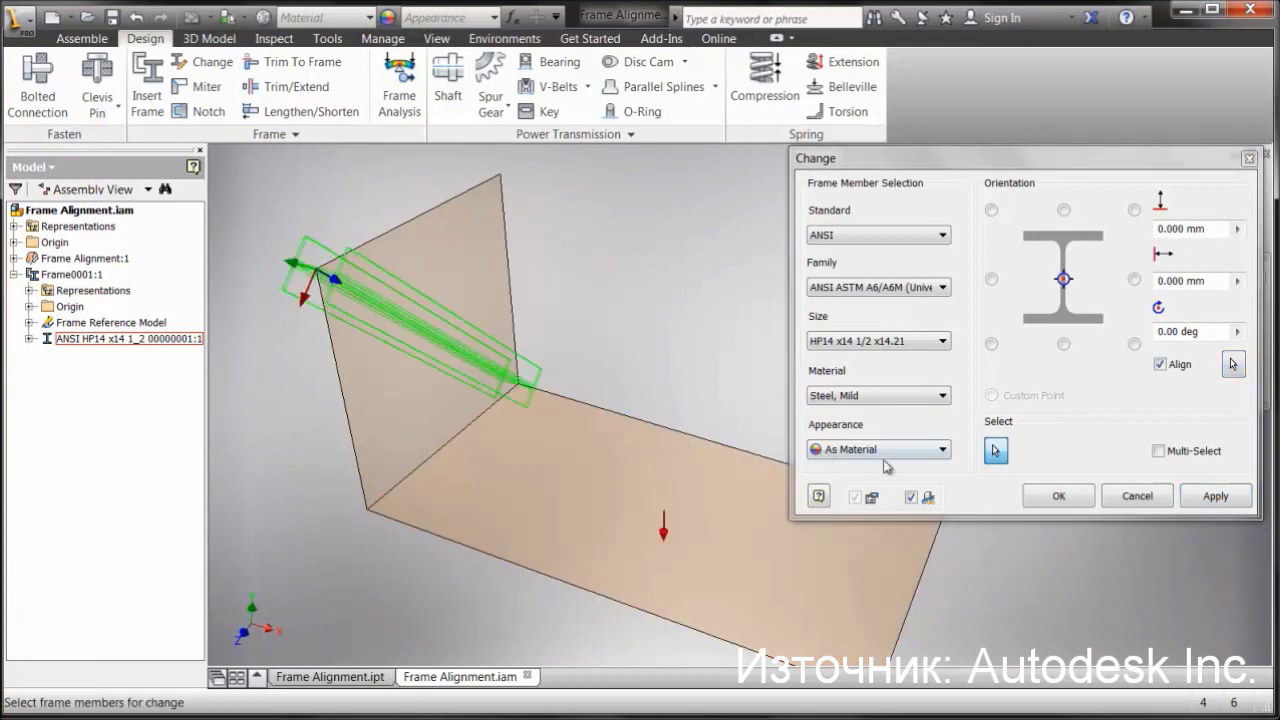
pyautogui.click(1058, 496)
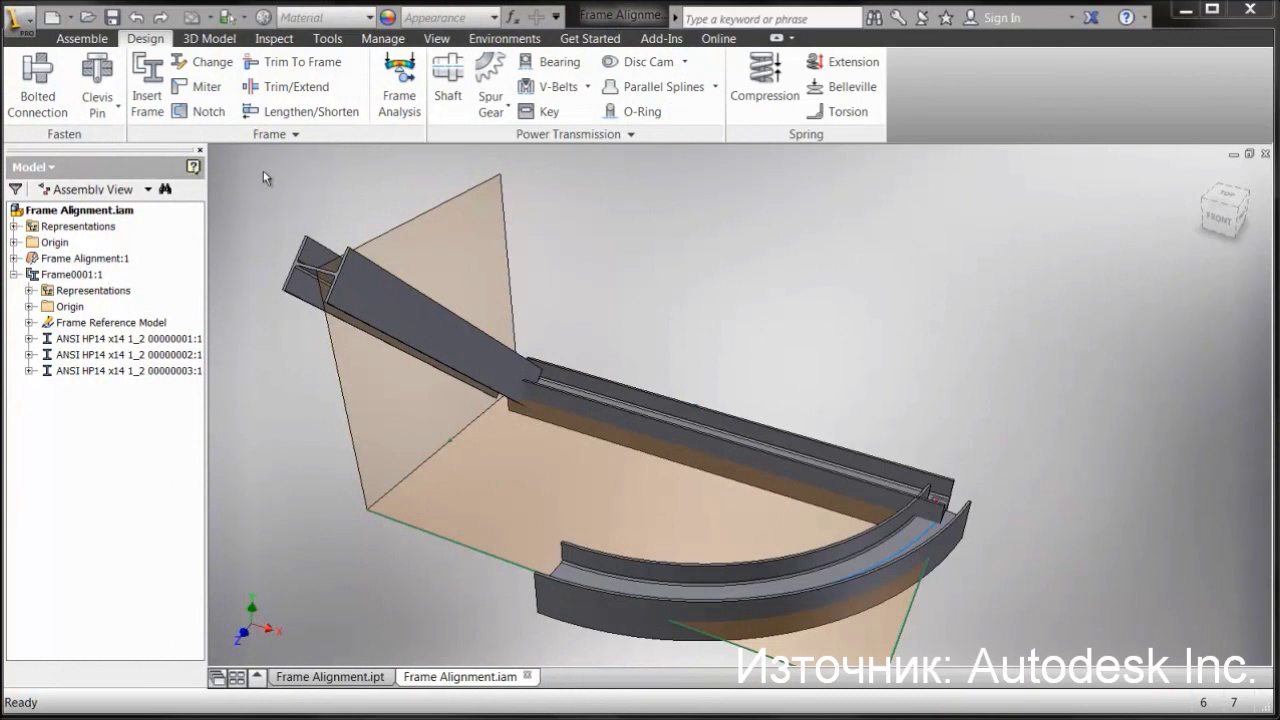
# Step: Miter the long straight frame member with the curved frame member where their ends meet, using a 0.000 mm gap
pyautogui.click(203, 86)
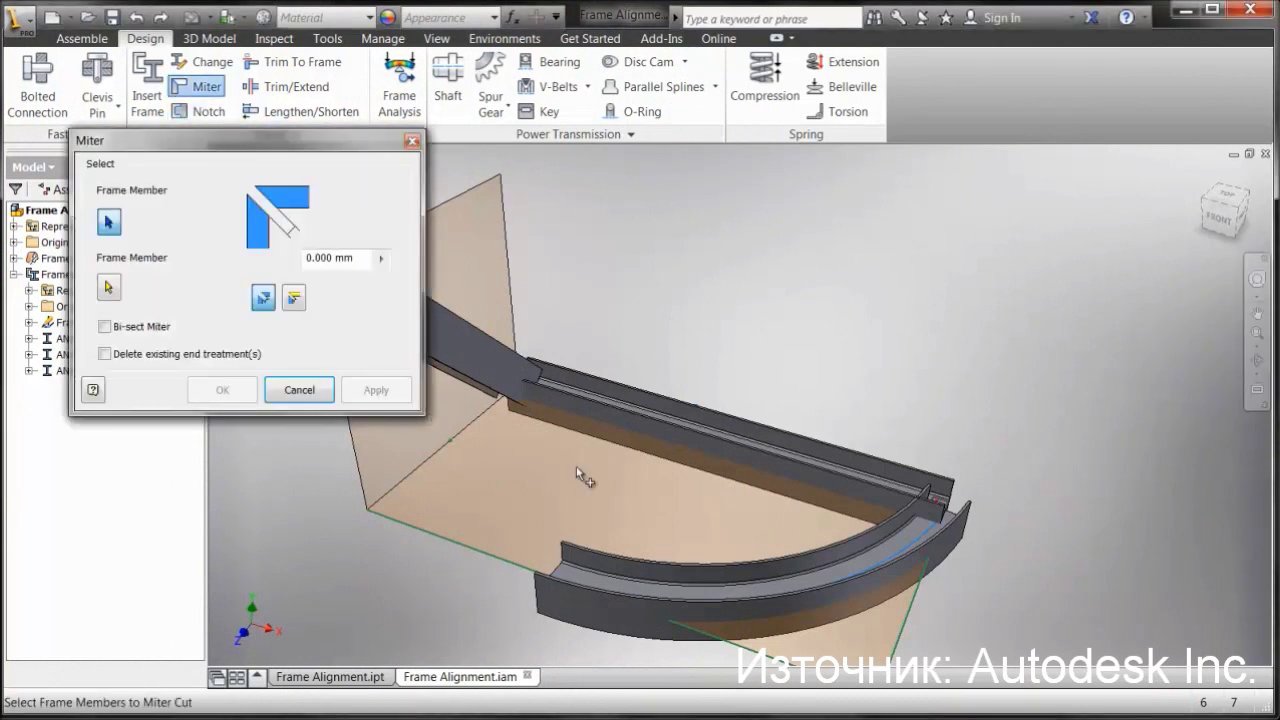
pyautogui.click(829, 488)
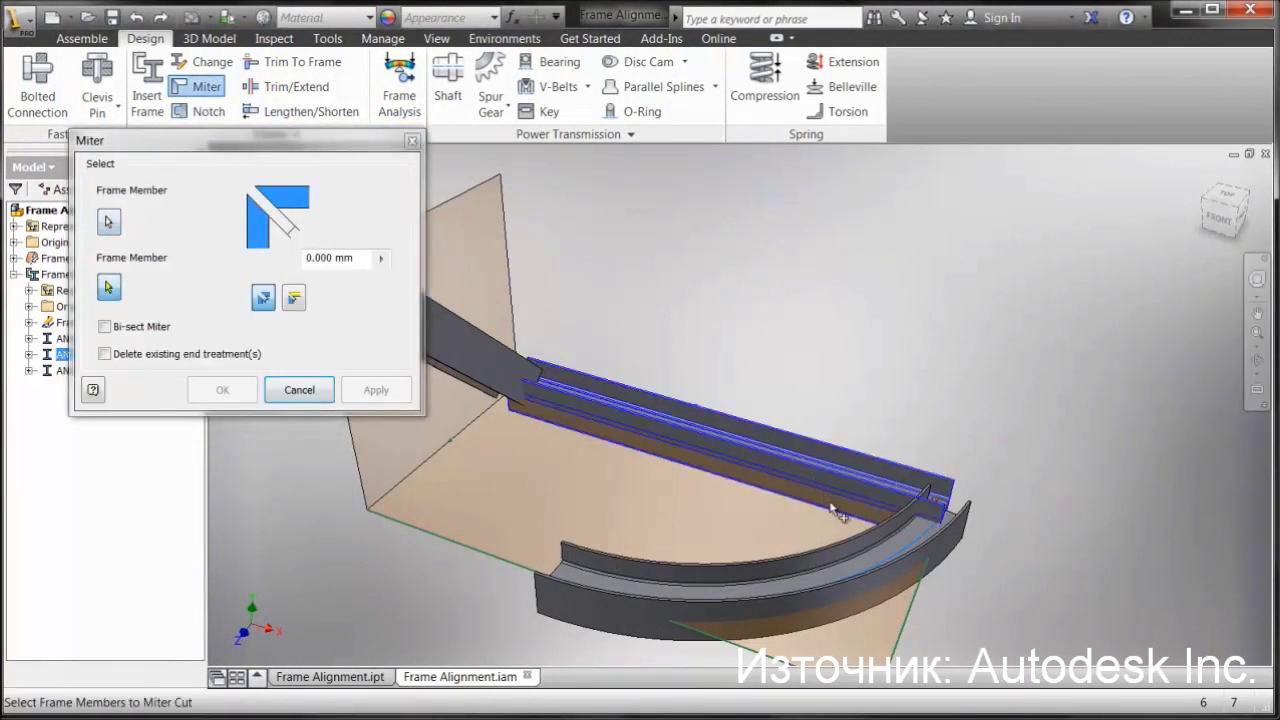
pyautogui.click(853, 562)
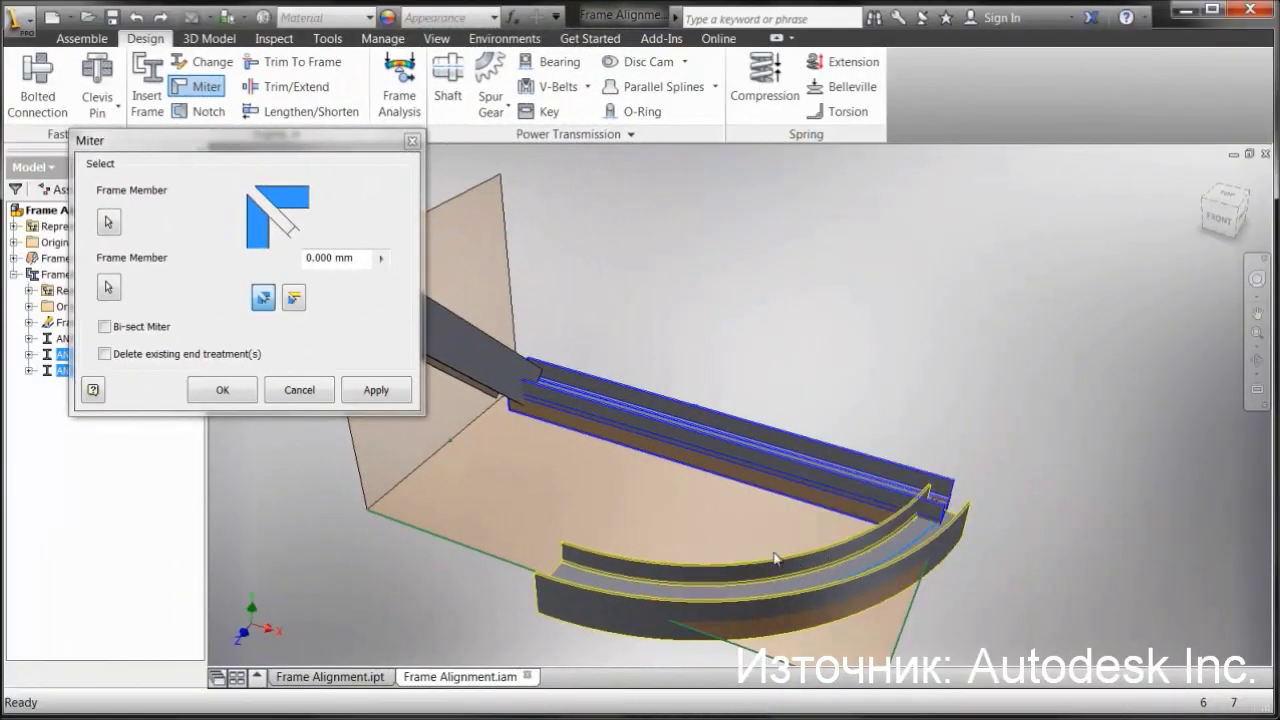
pyautogui.click(356, 391)
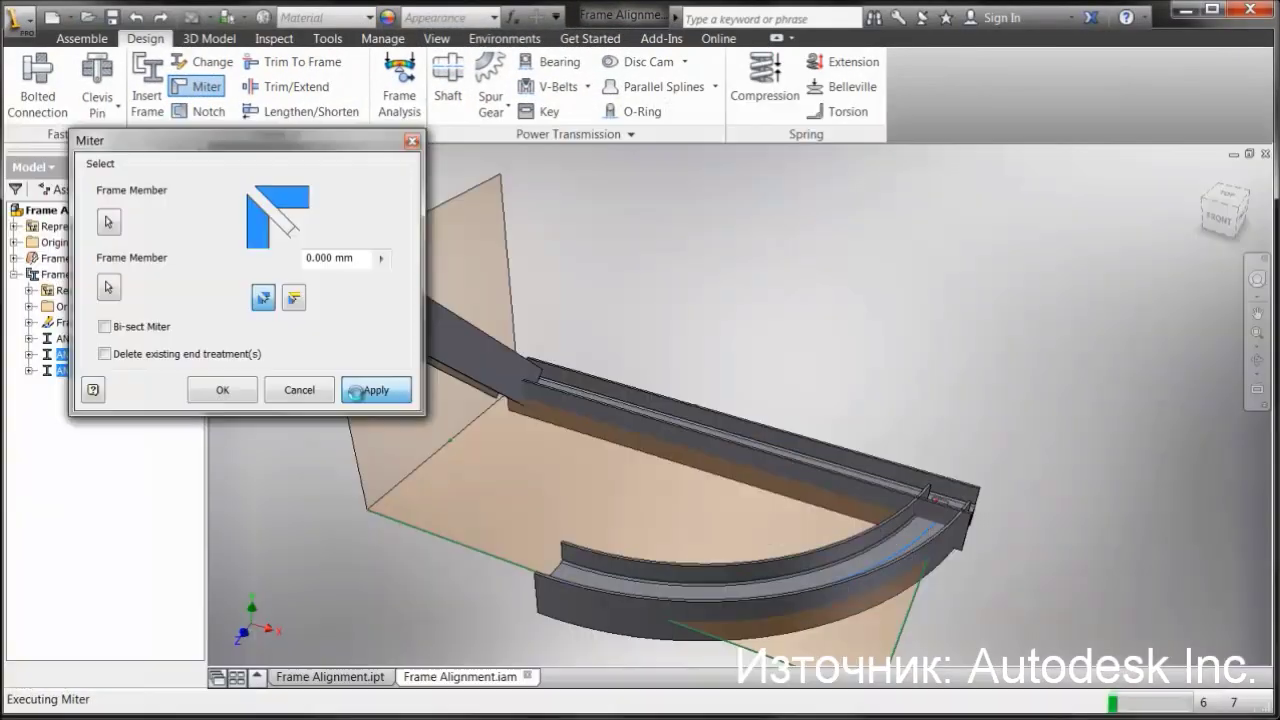
pyautogui.click(298, 393)
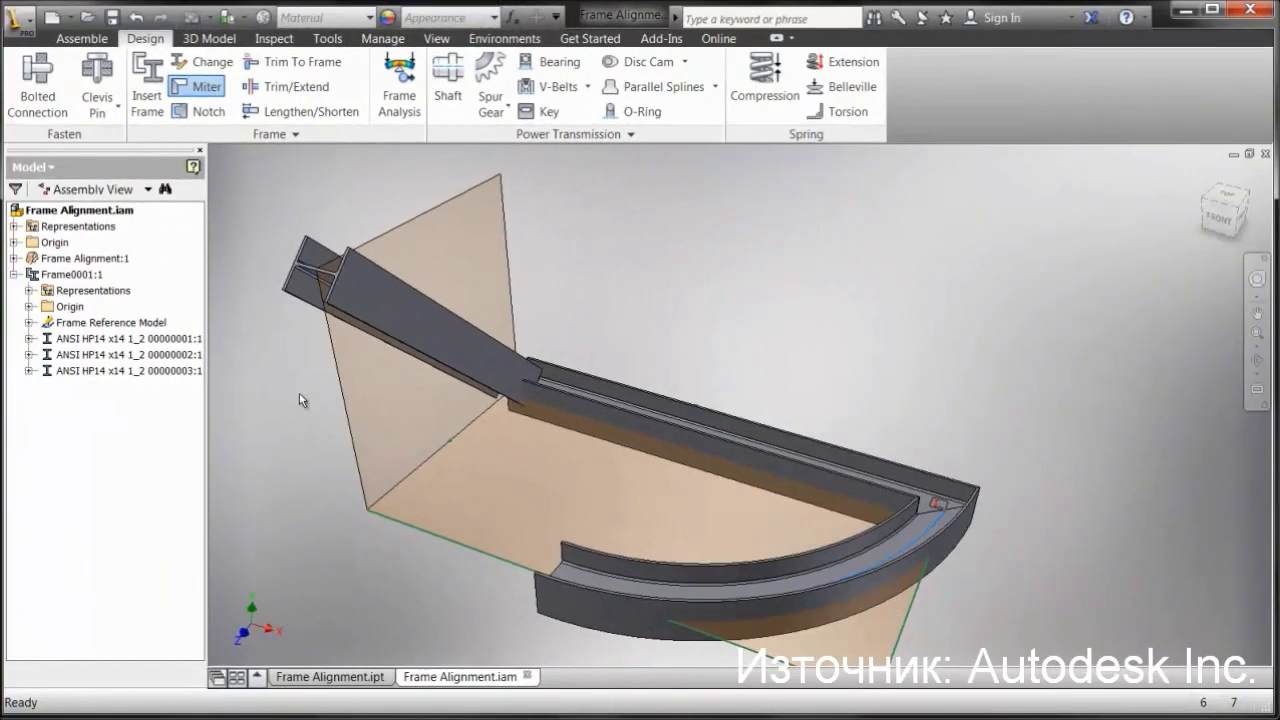